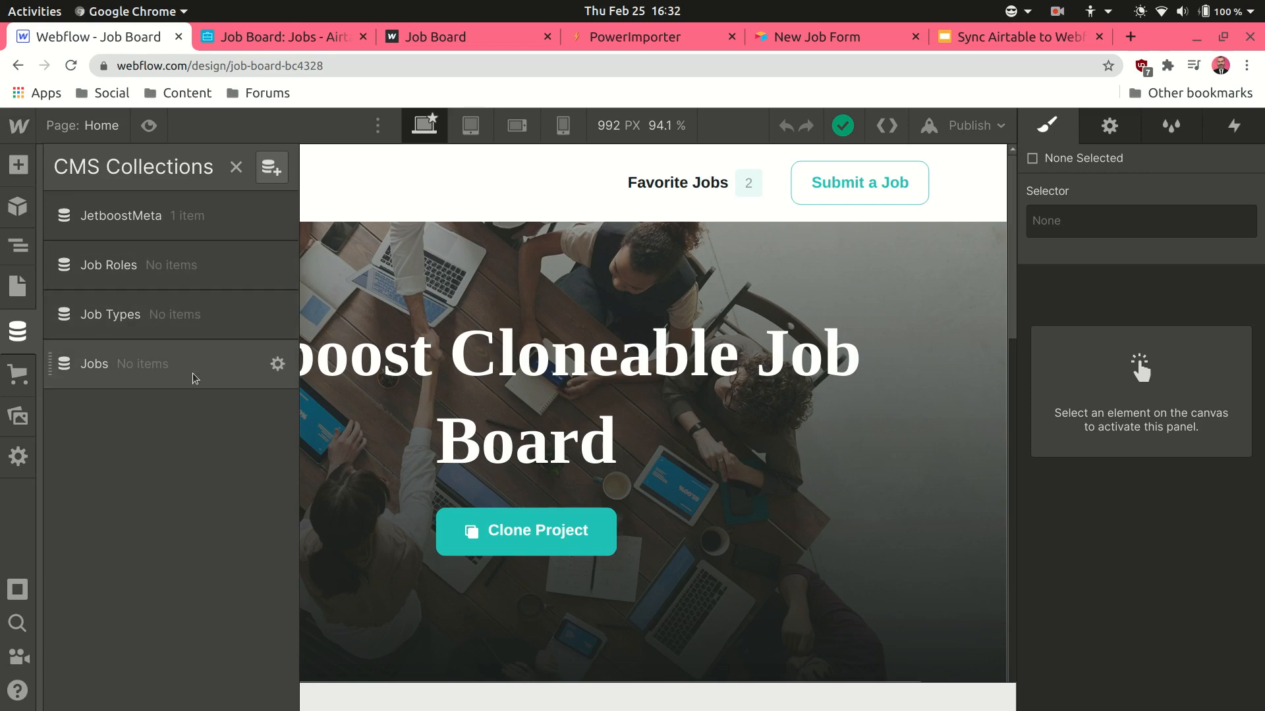
# Step: Switch to PowerImporter and clone the Airtable to Webflow sync workflow
pyautogui.hotkey('ctrl', 'Tab')
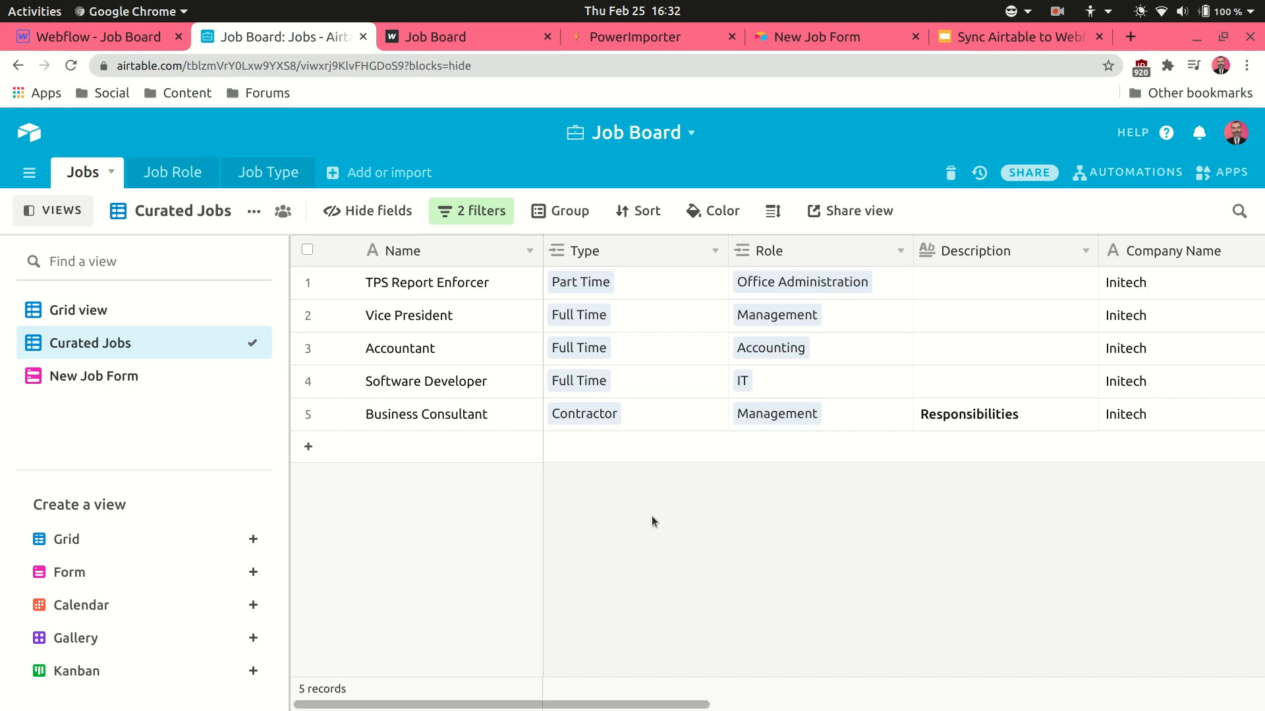
pyautogui.hotkey('ctrl', 'Tab')
pyautogui.hotkey('ctrl', 'Tab')
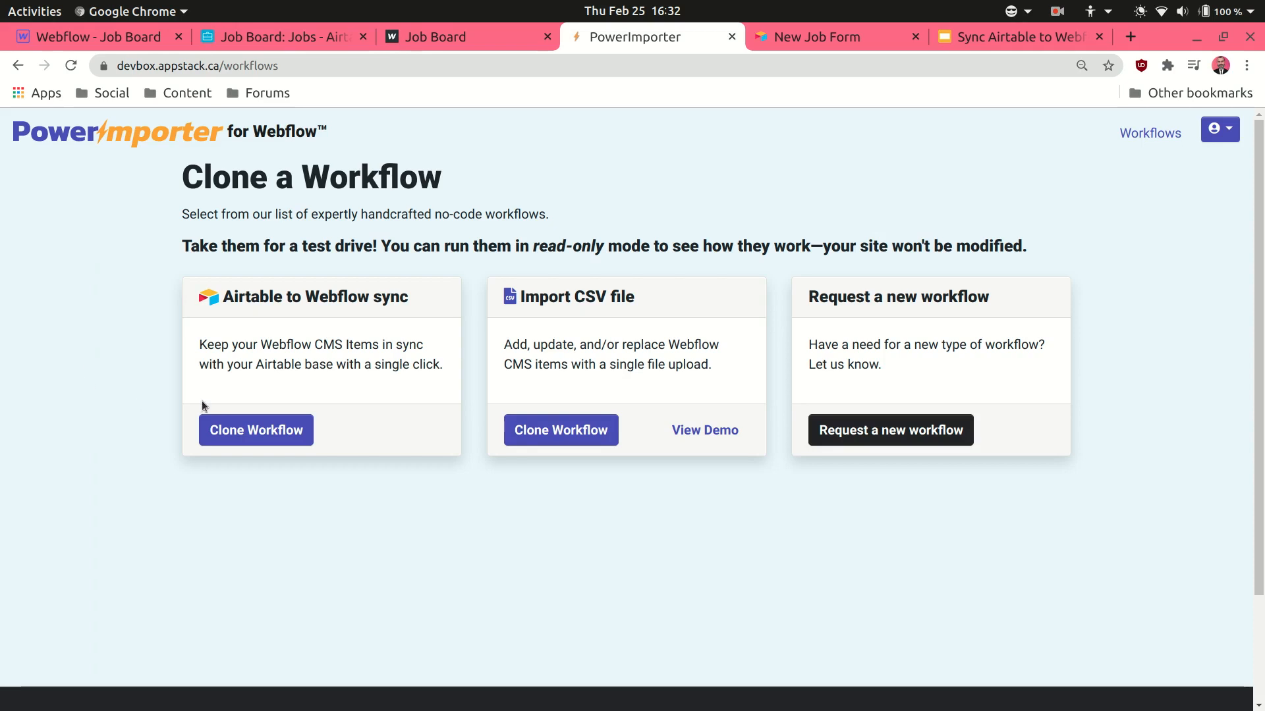
pyautogui.click(279, 431)
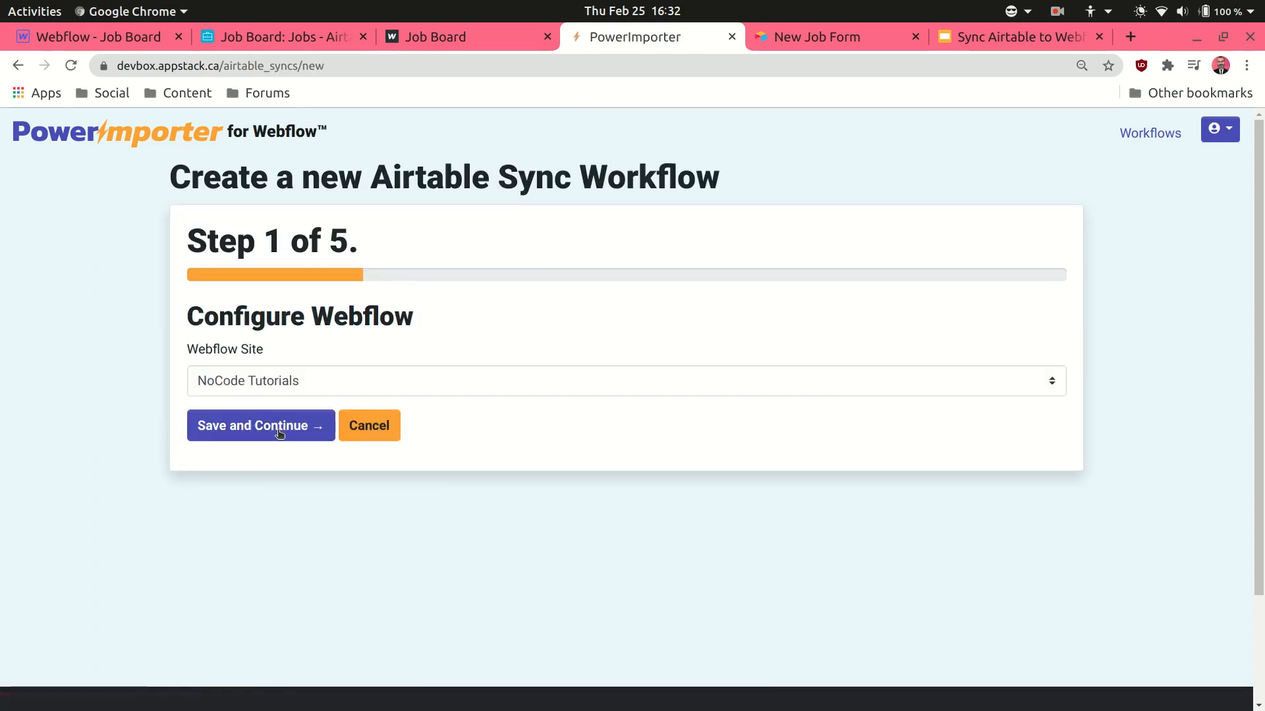
# Step: Select Job Board as both the Webflow site and the Airtable base for the workflow, saving each choice
pyautogui.click(311, 381)
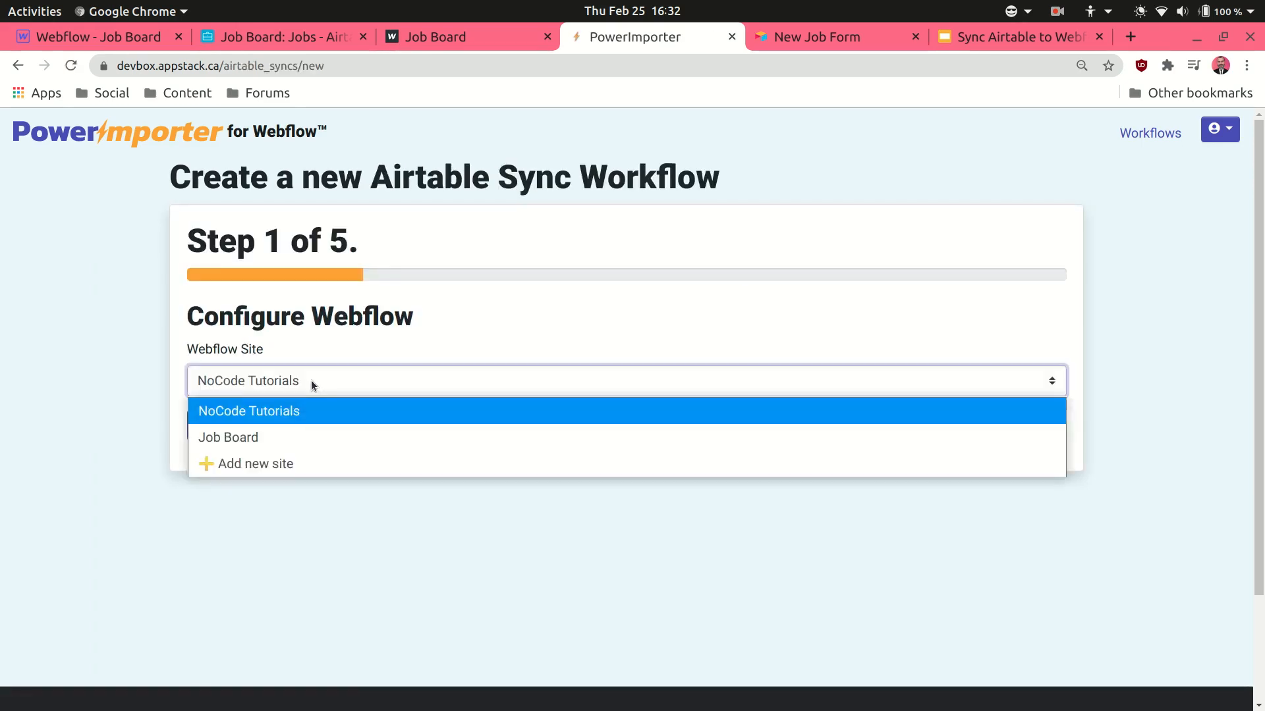
pyautogui.click(282, 438)
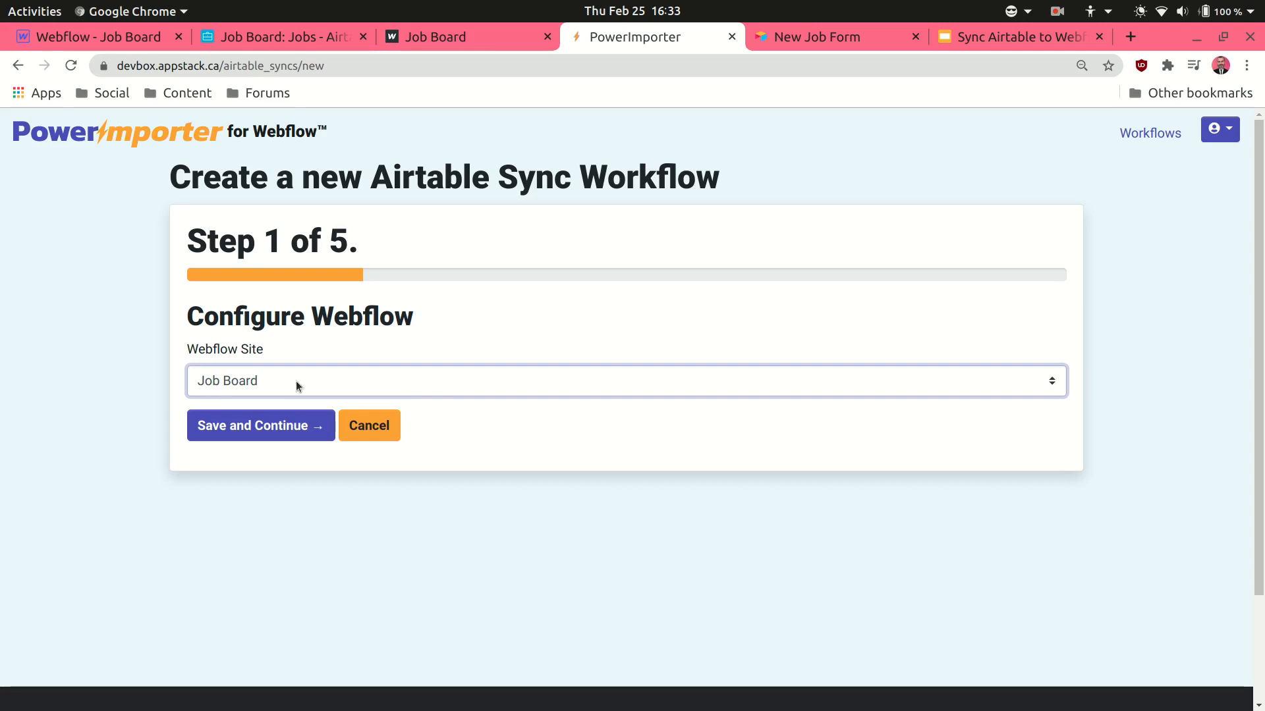
pyautogui.click(282, 425)
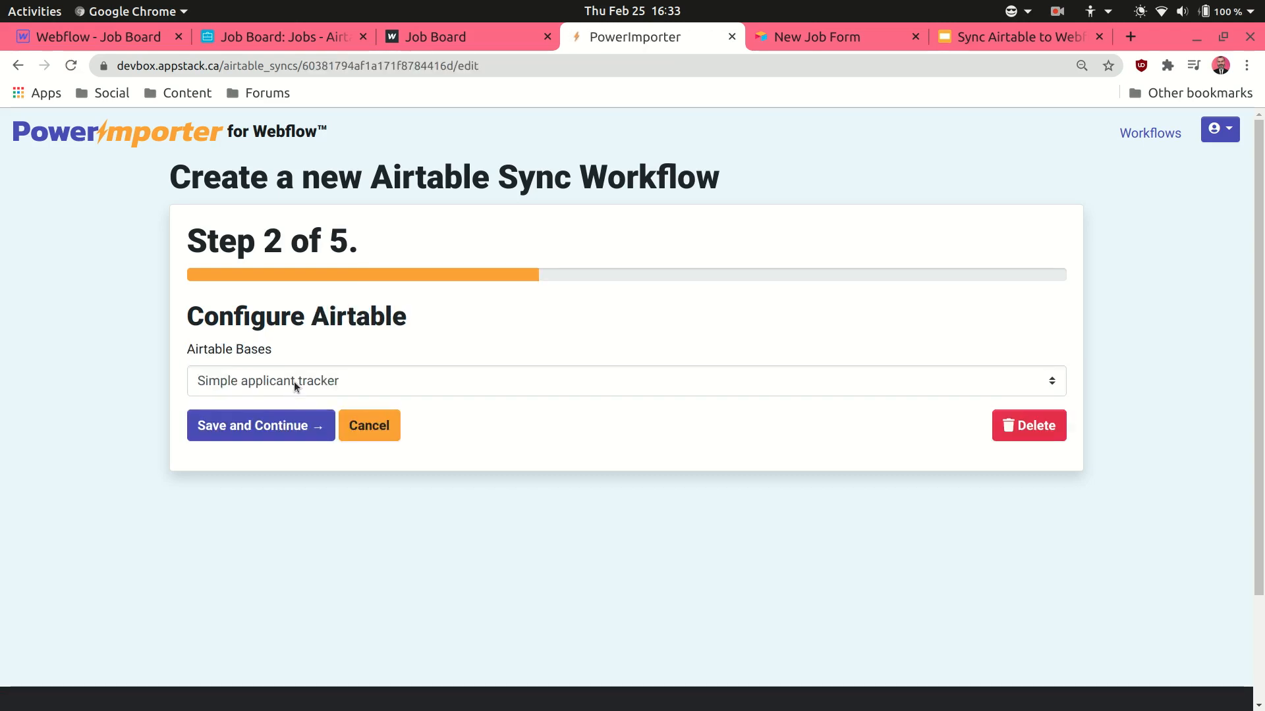
pyautogui.click(294, 381)
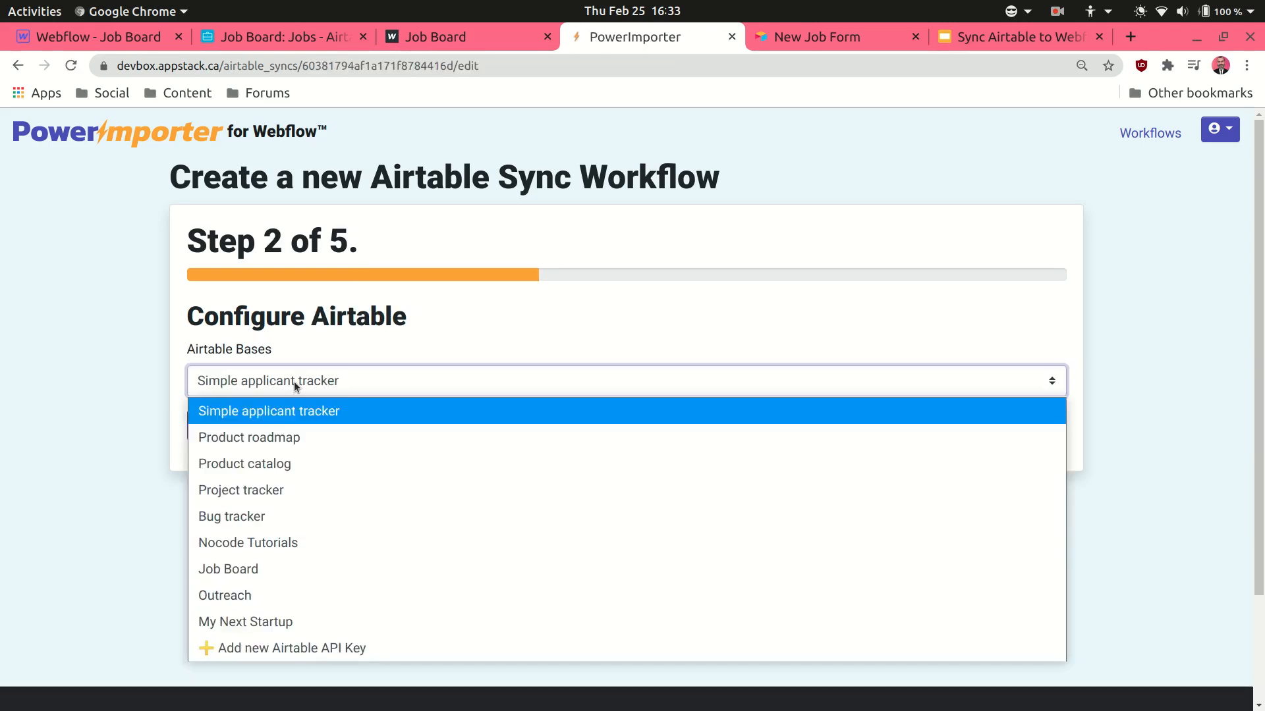
pyautogui.click(253, 568)
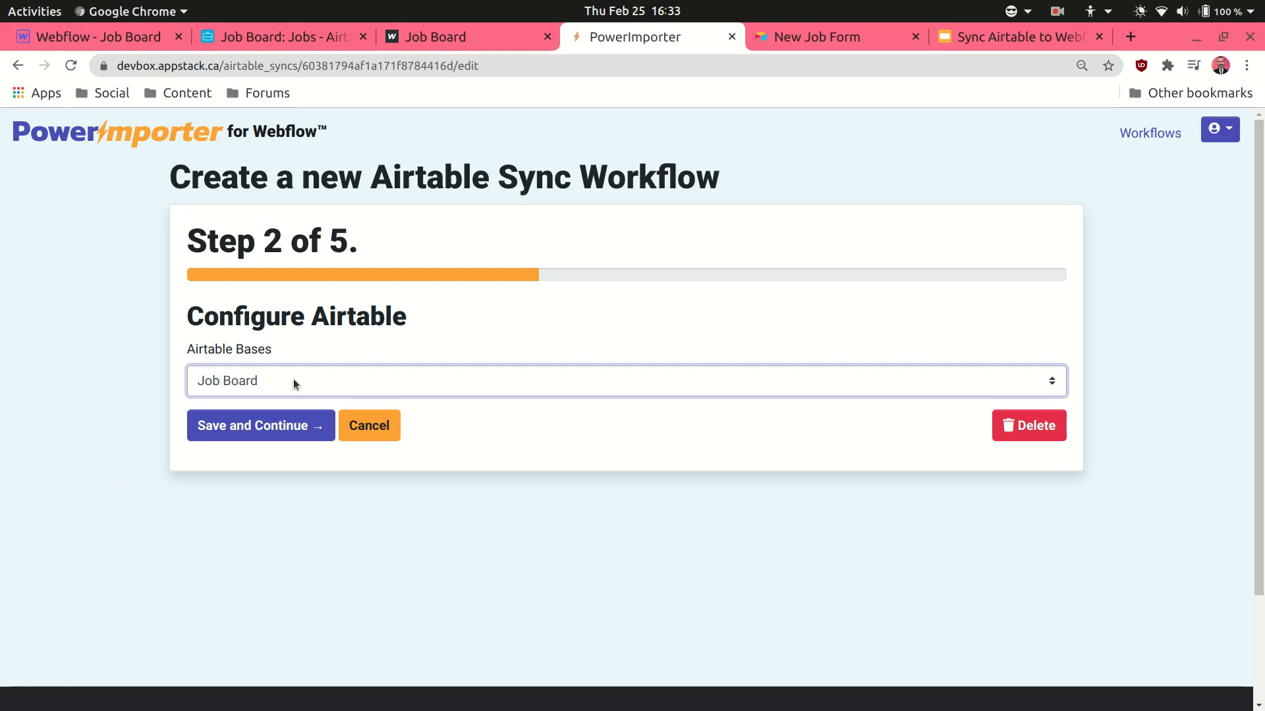
pyautogui.click(279, 422)
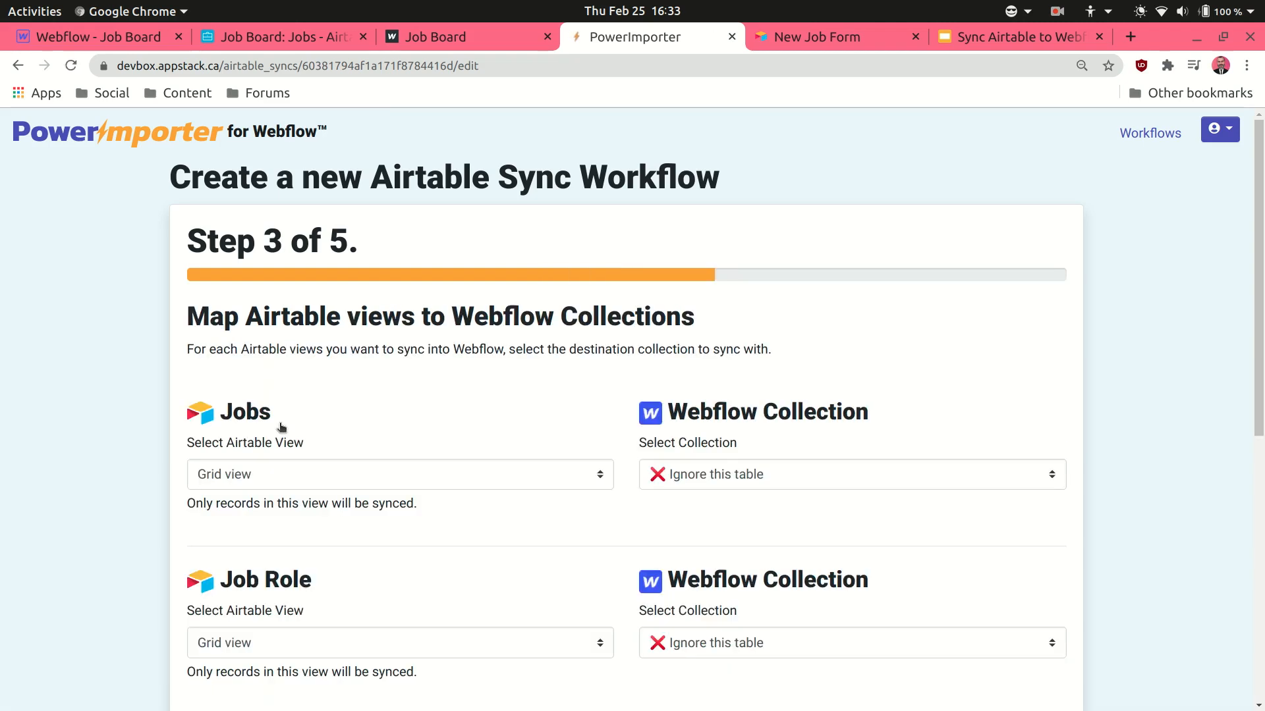
# Step: Map the Curated Jobs view of the Airtable Jobs table to the Webflow Jobs collection
pyautogui.scroll(-3, 134, 442)
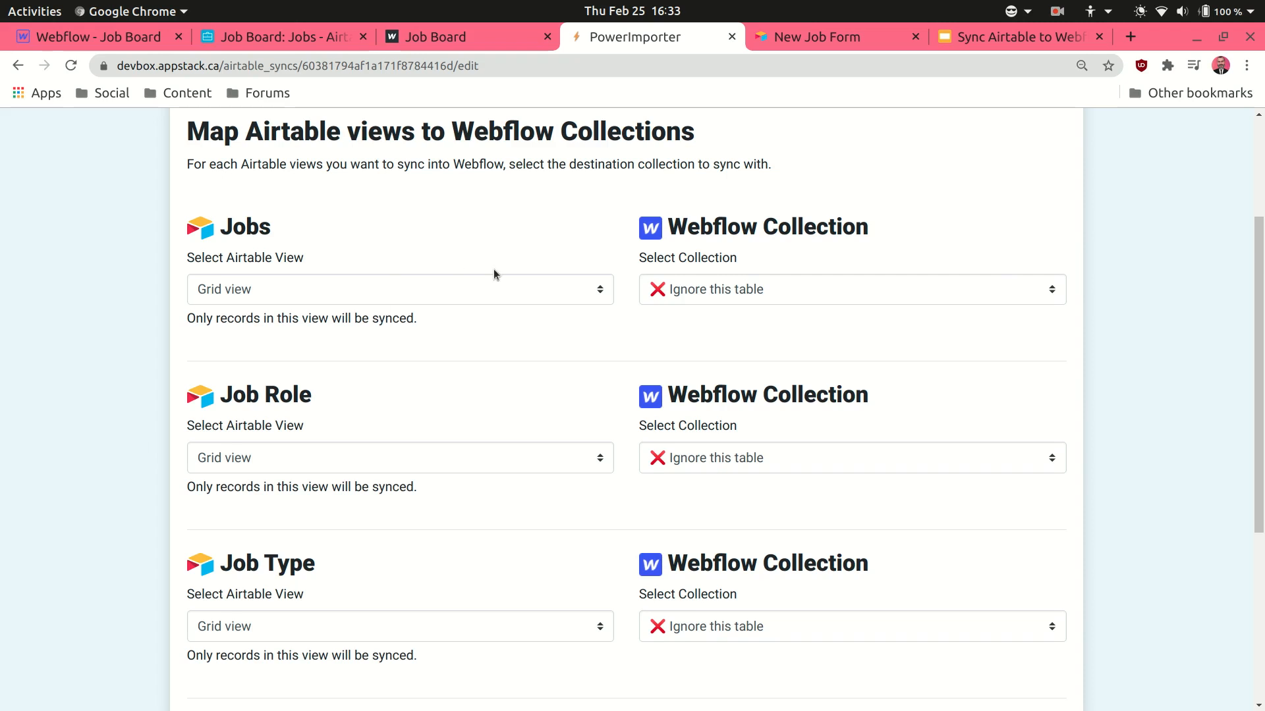
pyautogui.click(517, 289)
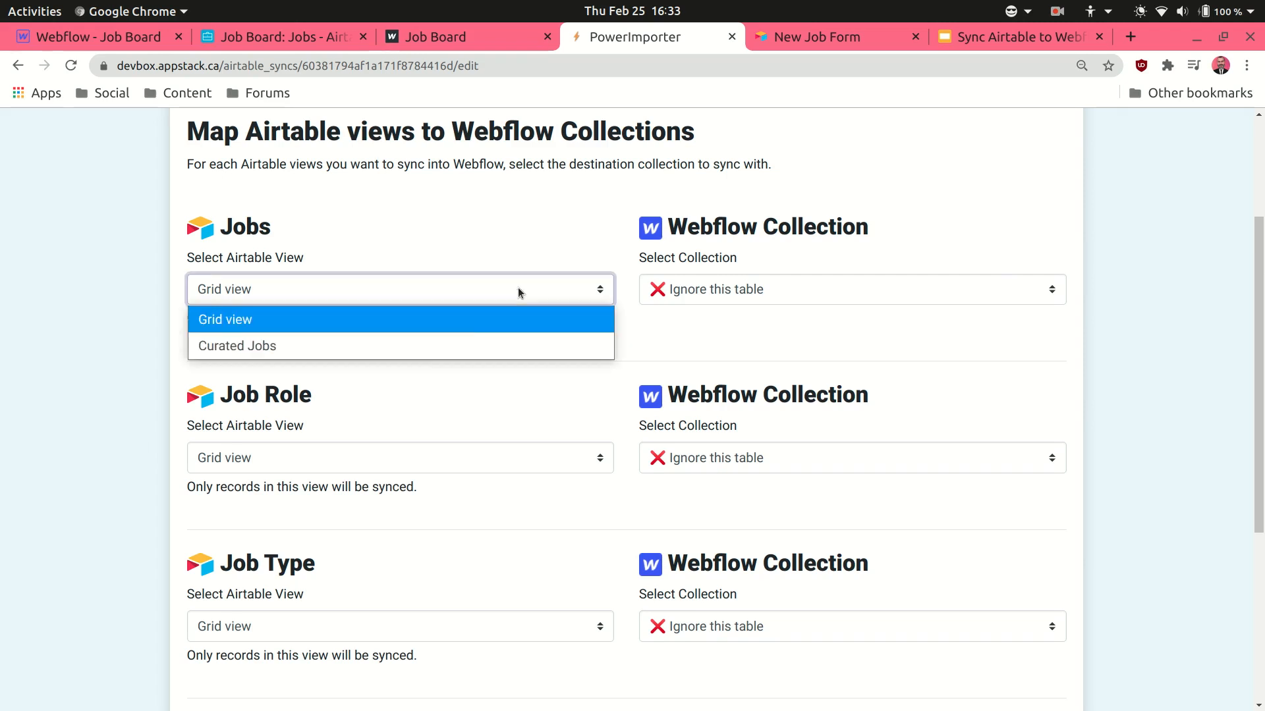
pyautogui.click(382, 346)
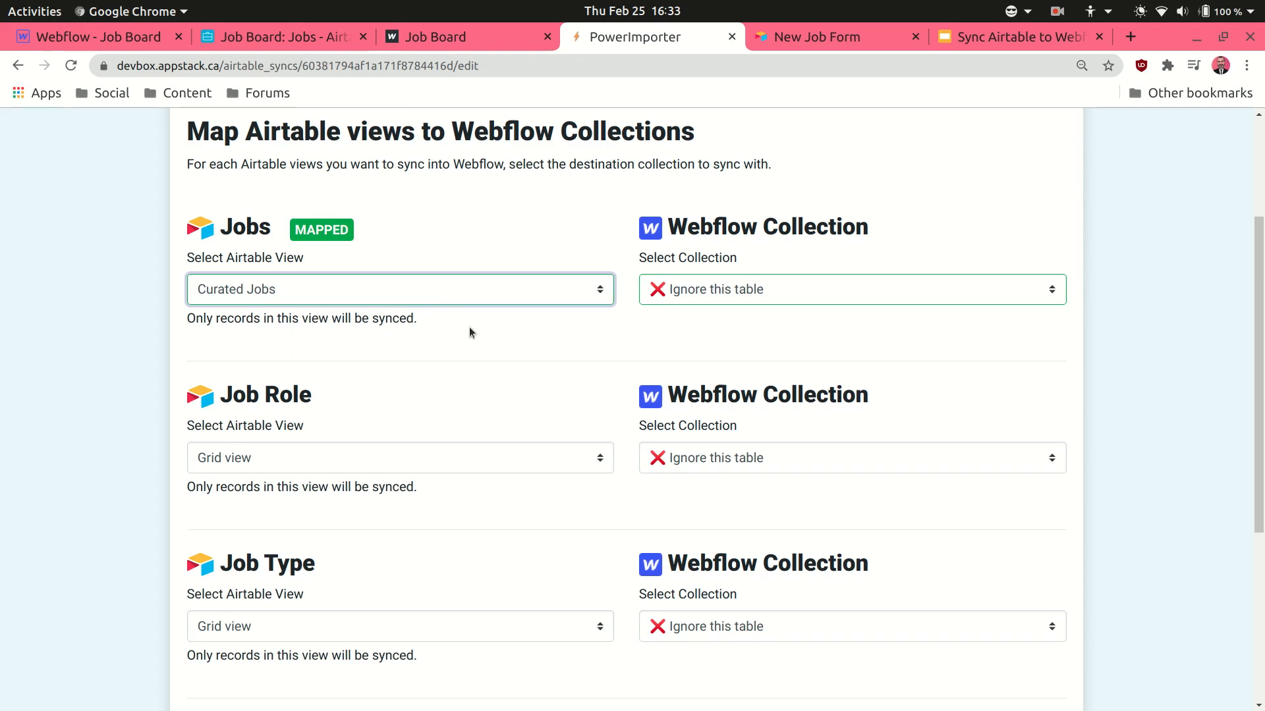
pyautogui.click(791, 285)
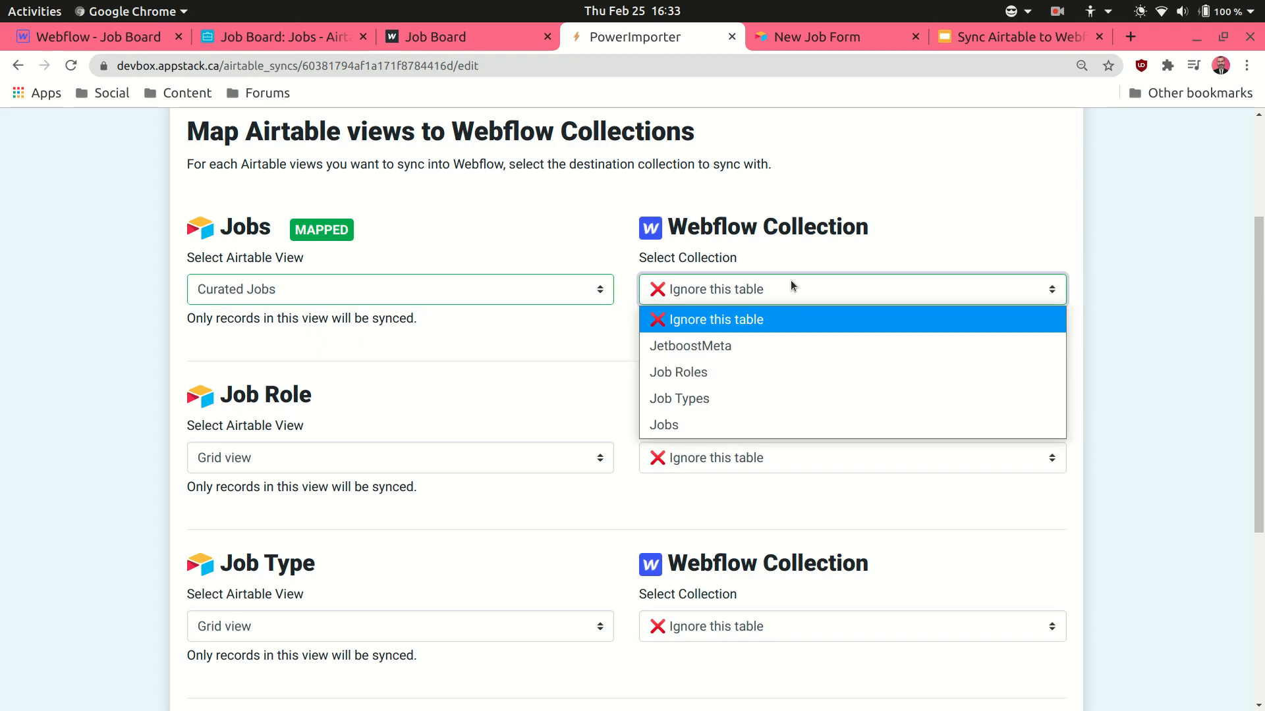
pyautogui.click(695, 425)
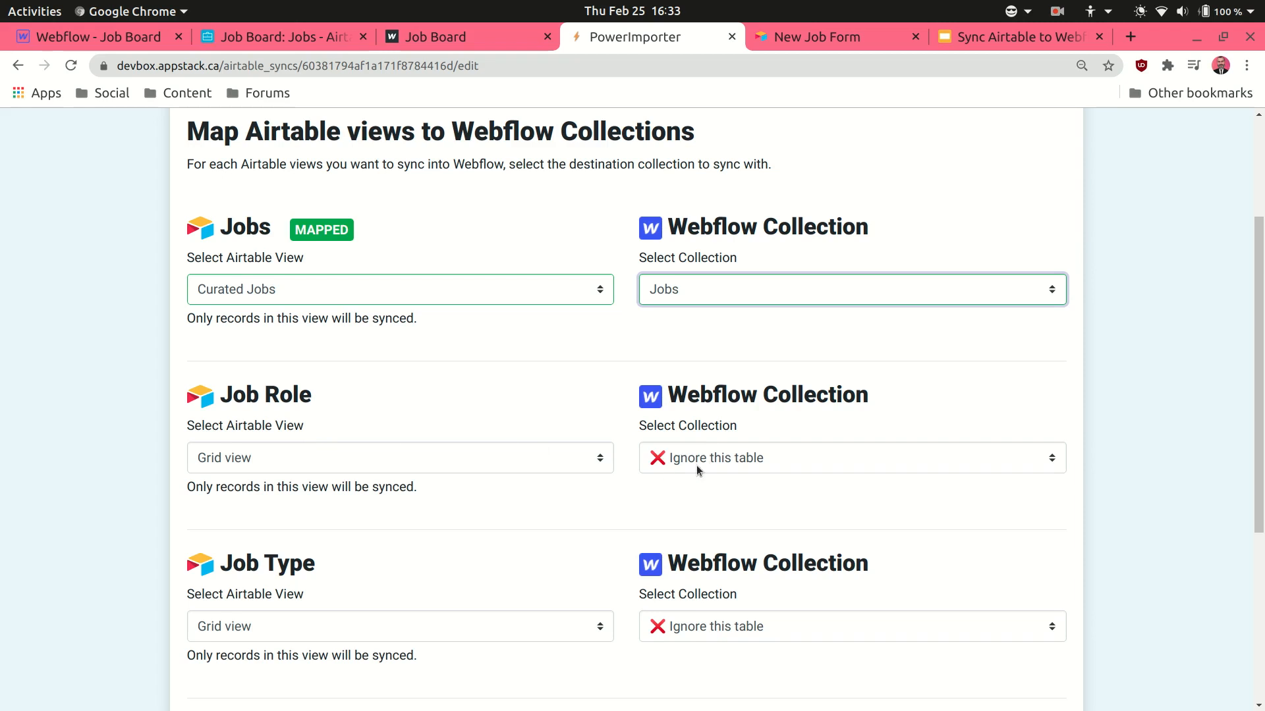
# Step: Map the Job Role table to the Job Roles collection and Job Type to Job Types, and save the collection mappings
pyautogui.click(715, 459)
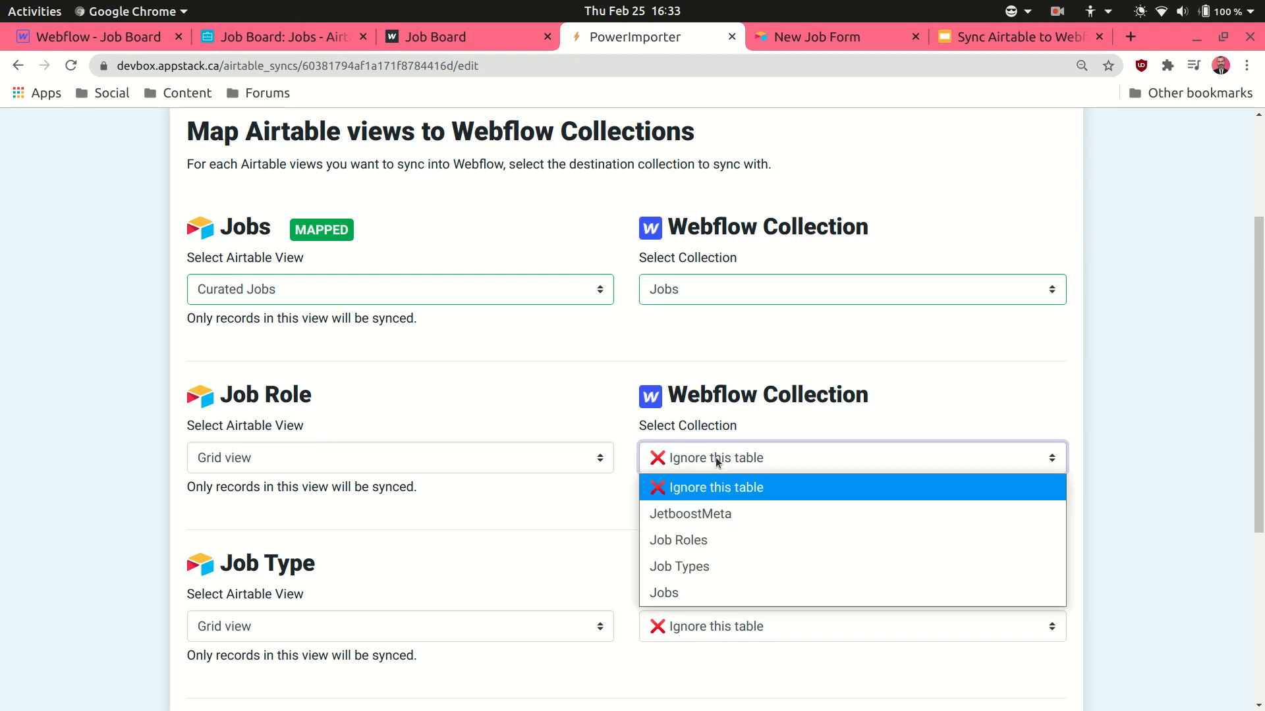
pyautogui.click(716, 540)
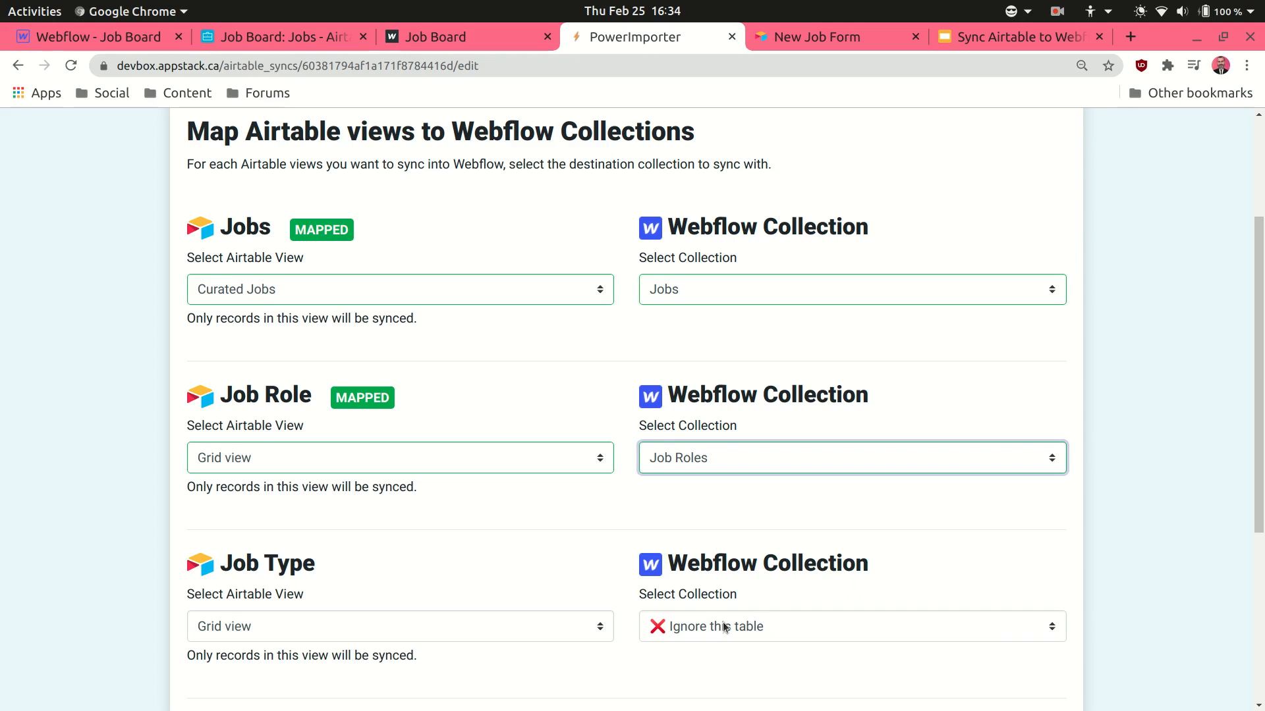
pyautogui.click(723, 626)
pyautogui.click(716, 572)
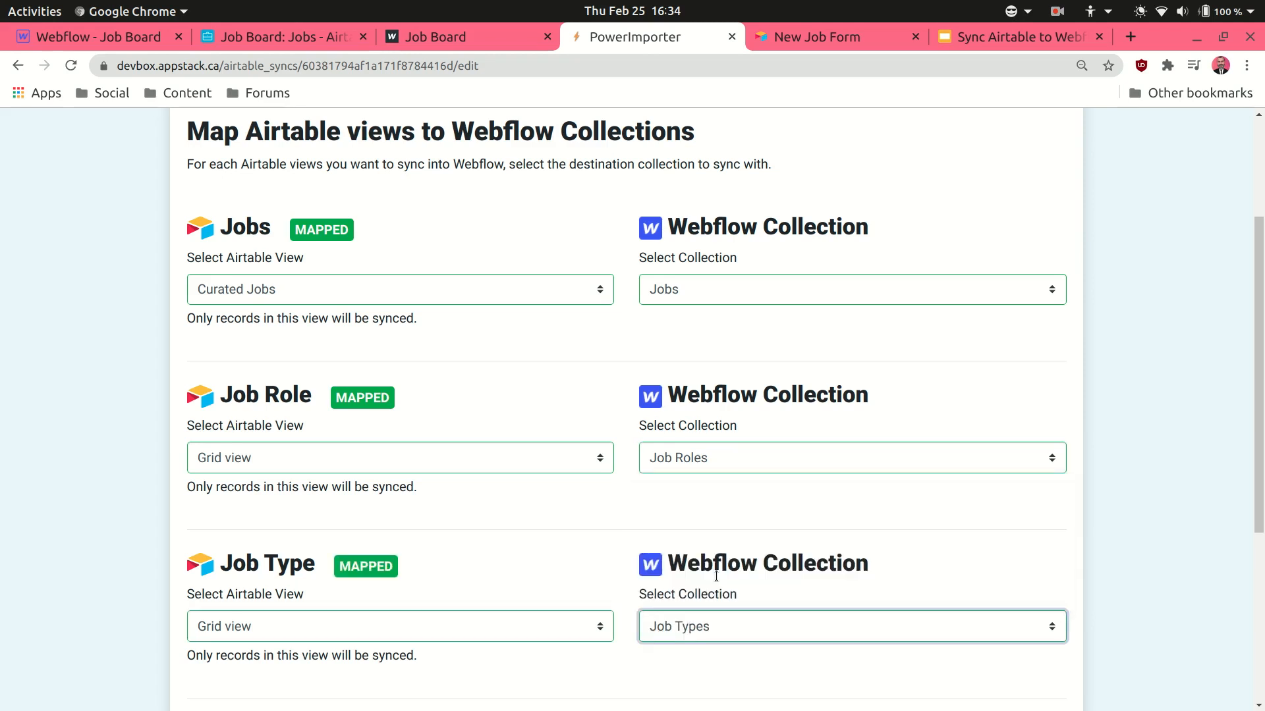
pyautogui.scroll(-4, 574, 561)
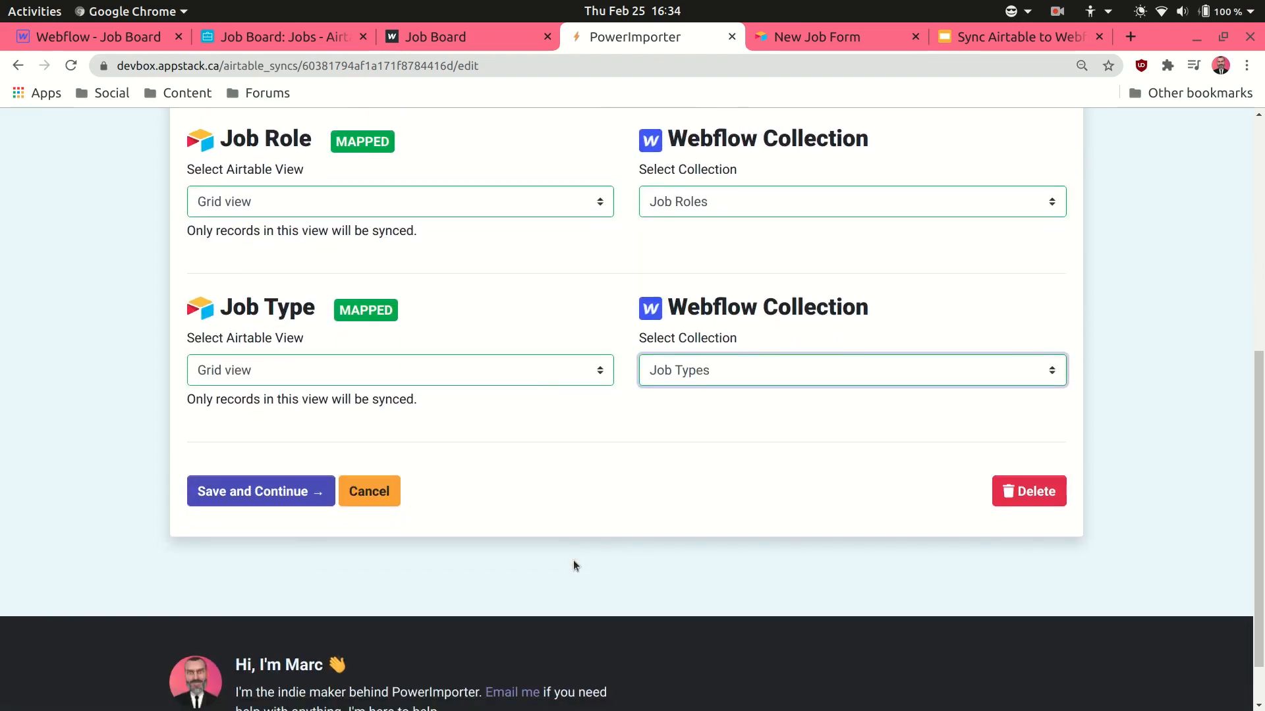
pyautogui.click(221, 492)
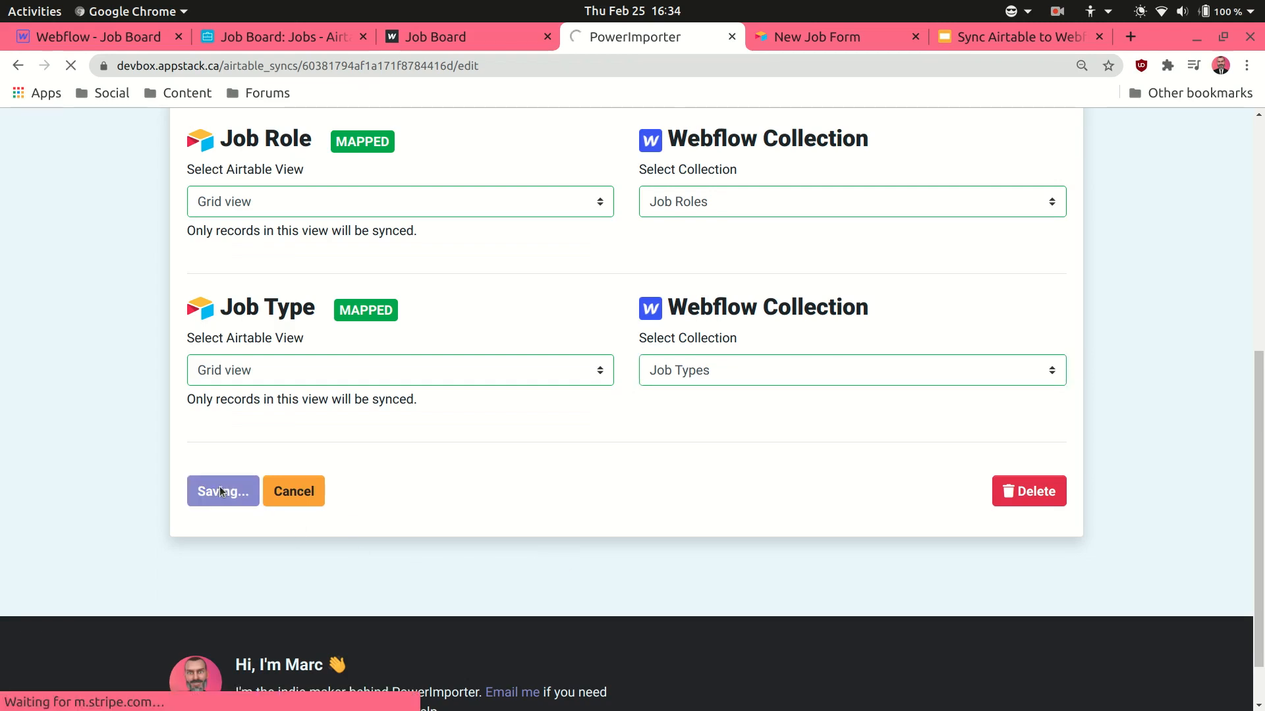
# Step: Map the Airtable Name field to the required Name field of the Webflow Jobs collection, filtering the columns by "name"
pyautogui.scroll(-3, 100, 487)
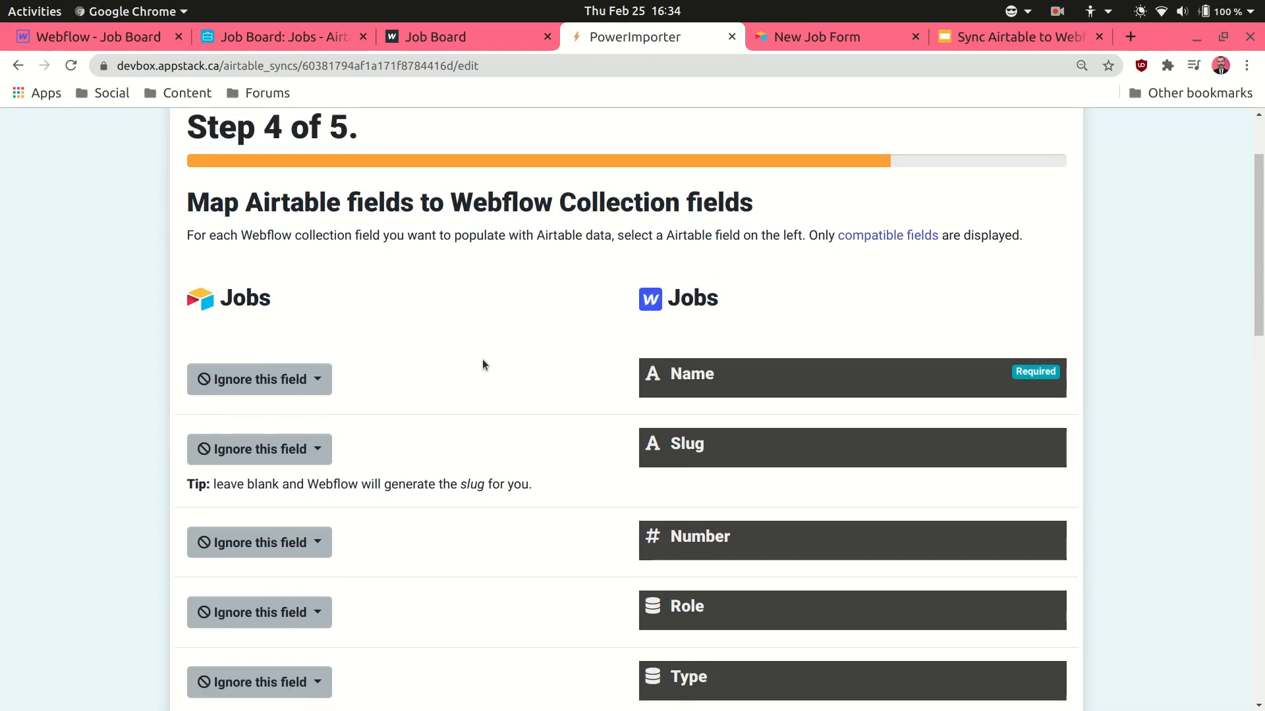
pyautogui.scroll(-3, 525, 394)
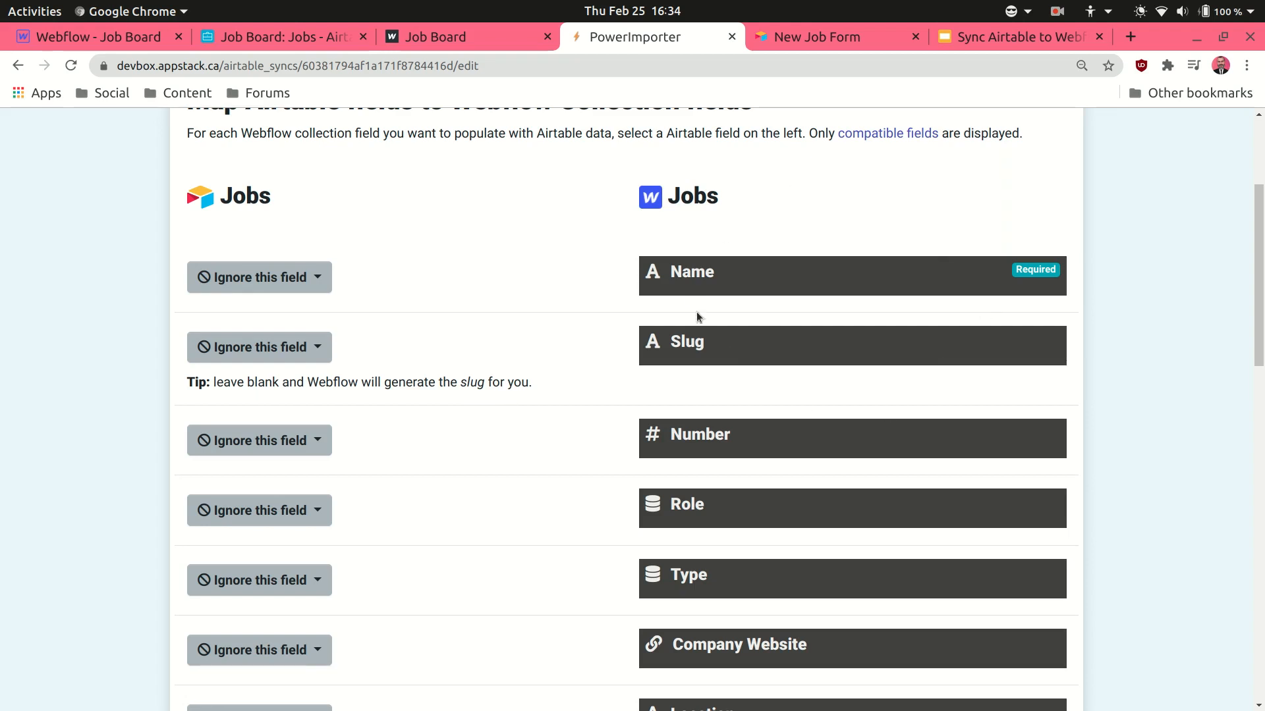
pyautogui.click(317, 280)
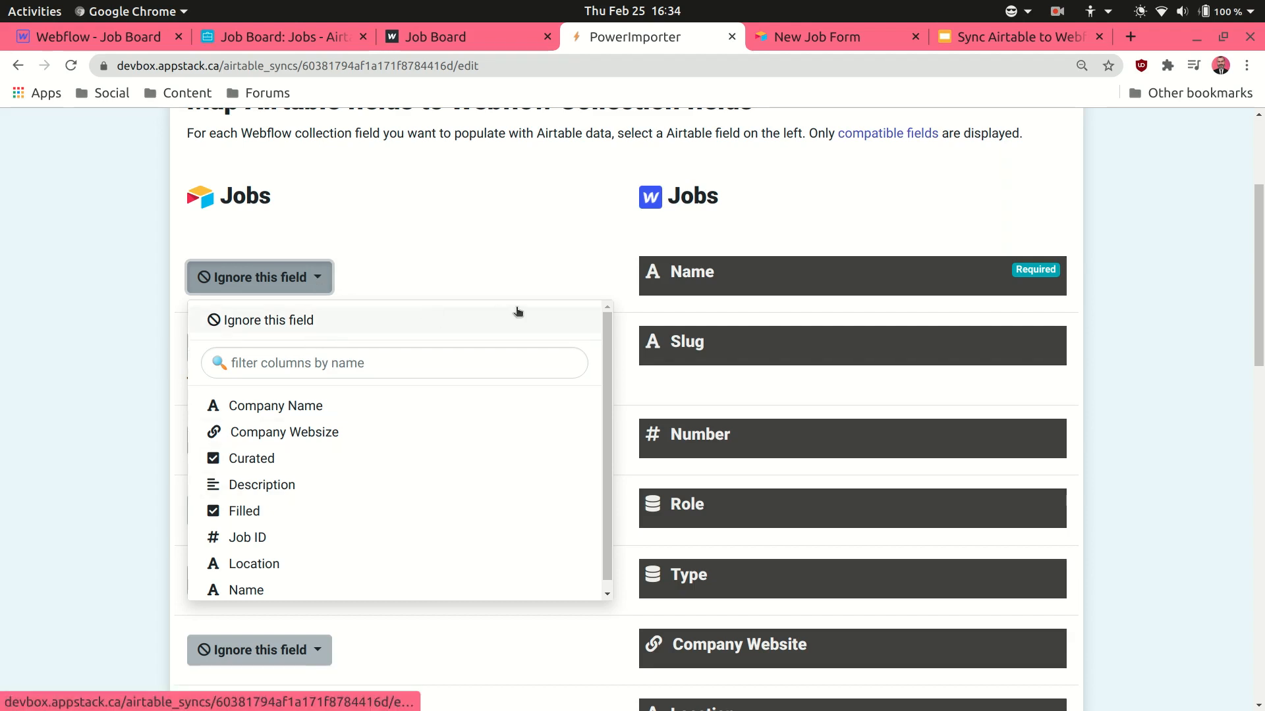
pyautogui.scroll(-1, 340, 495)
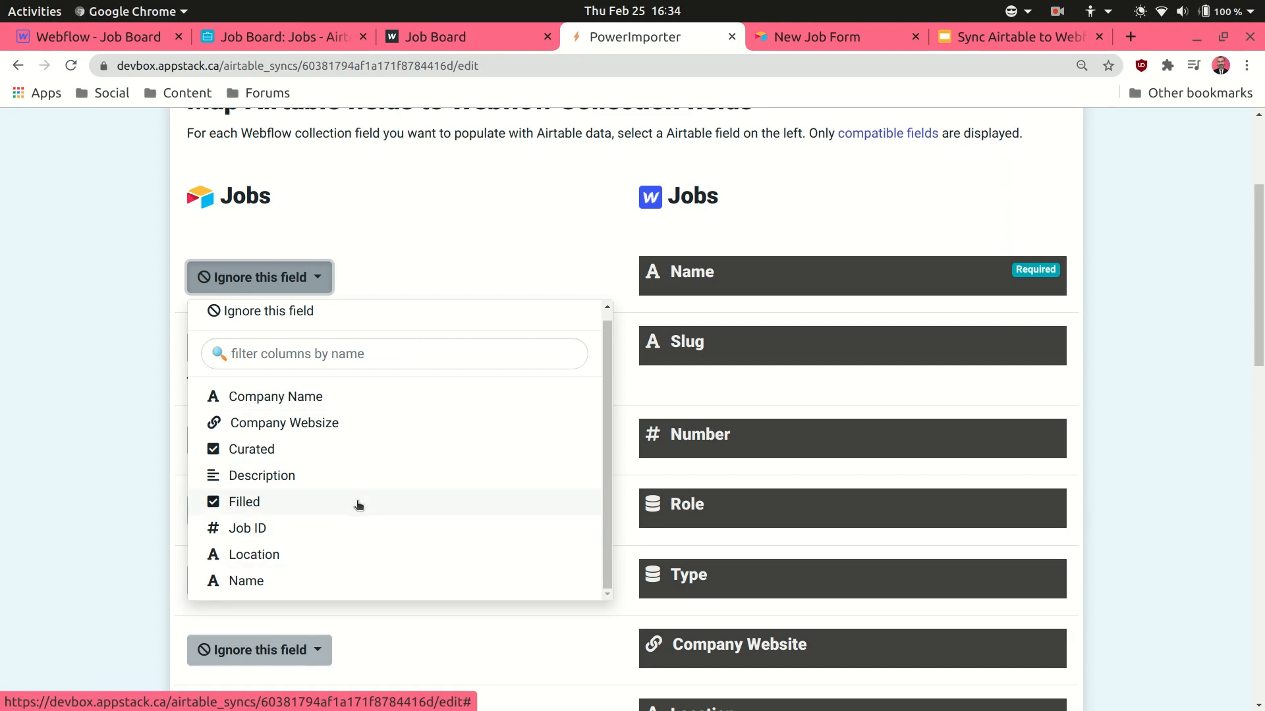
pyautogui.scroll(1, 356, 504)
pyautogui.click(276, 363)
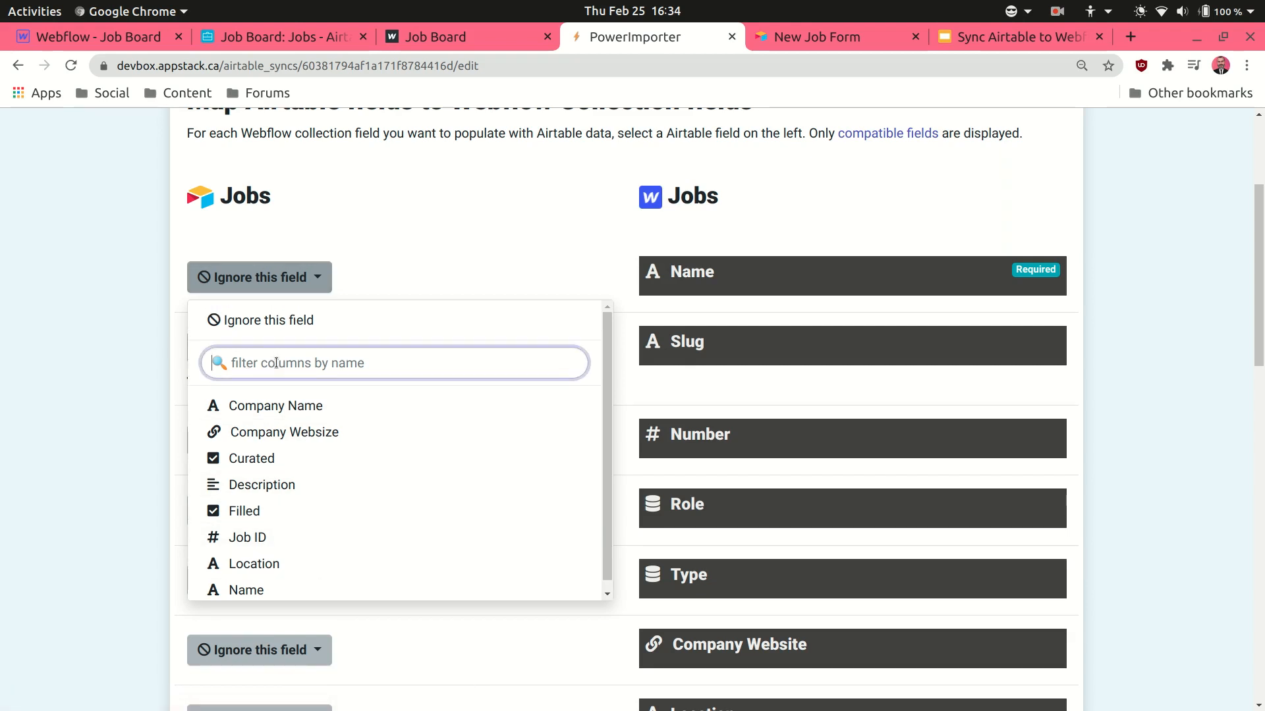
pyautogui.write('name')
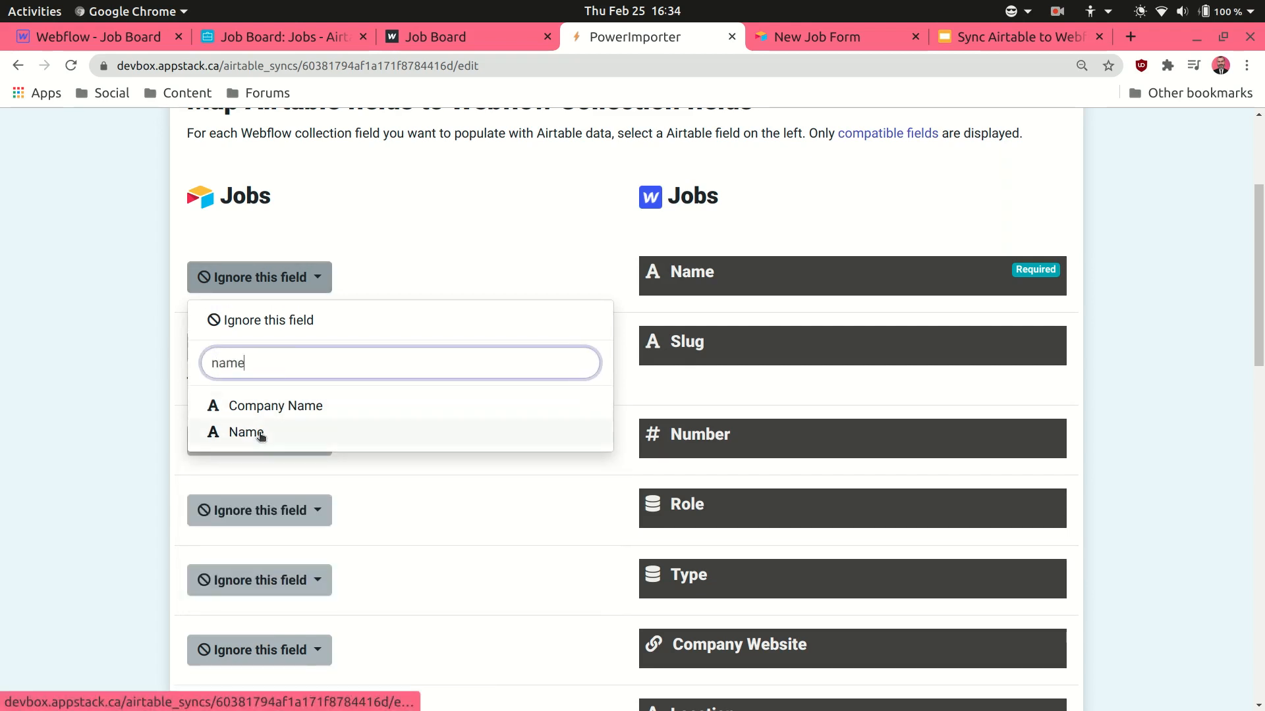
pyautogui.click(261, 436)
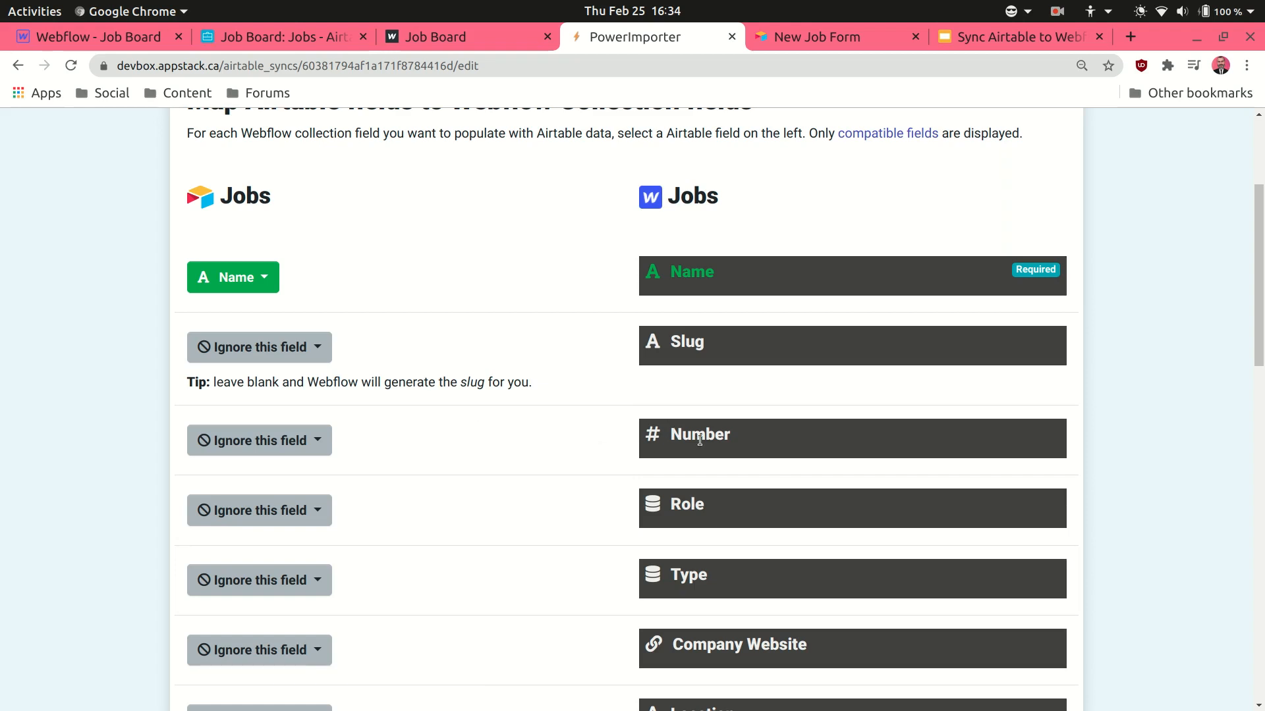
# Step: Map the Airtable Job ID field to the Number field of the Webflow Jobs collection
pyautogui.click(319, 450)
pyautogui.scroll(-4, 319, 450)
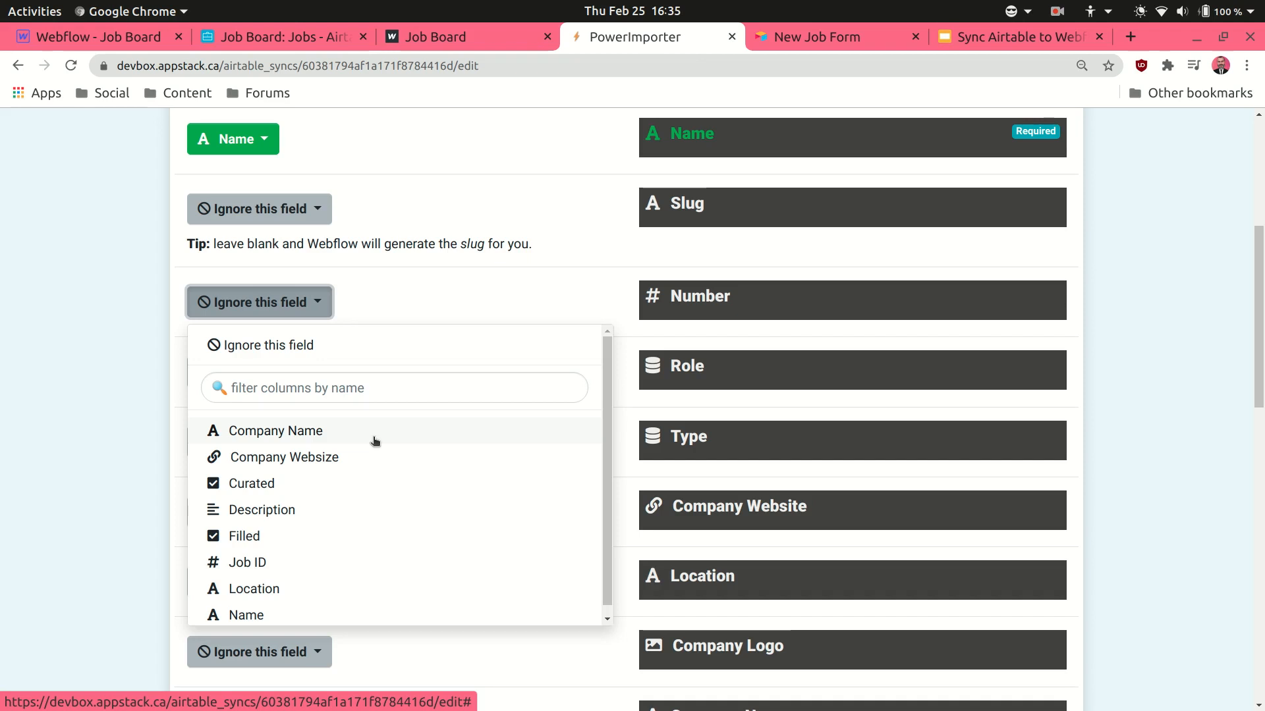
pyautogui.click(254, 563)
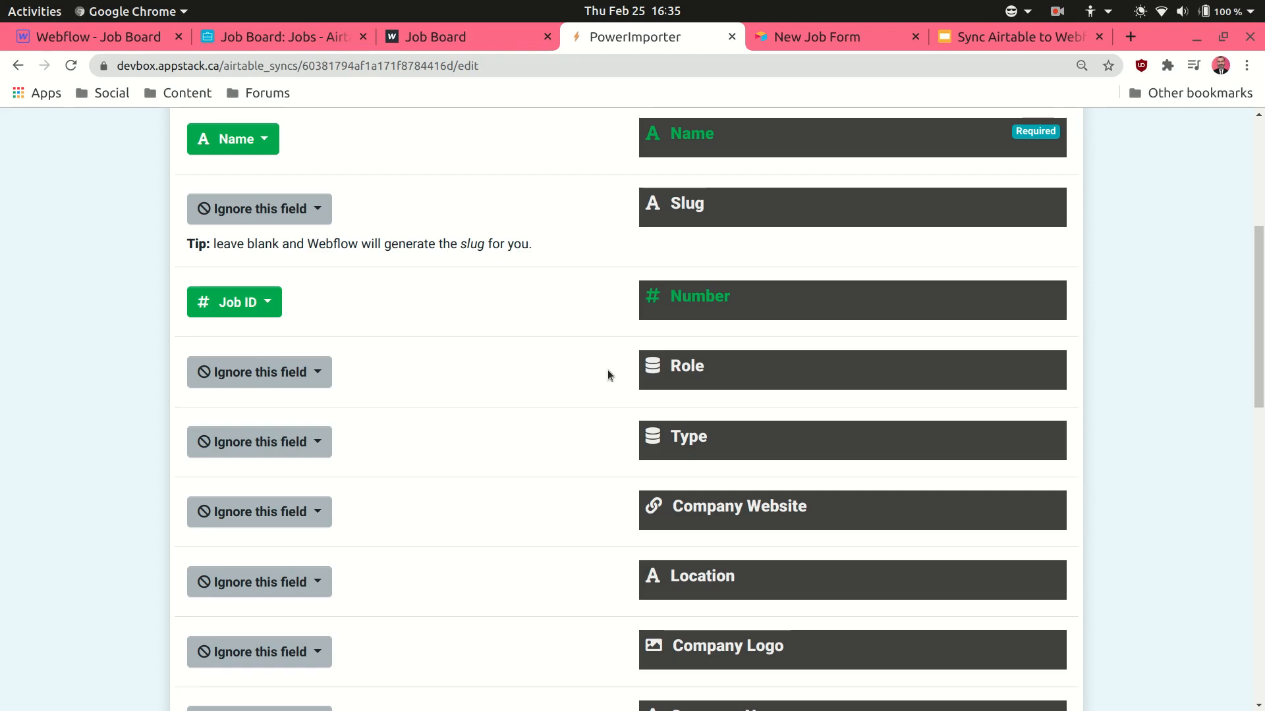
# Step: Map the Airtable Role and Type fields to the matching Role and Type fields of the Webflow Jobs collection
pyautogui.click(316, 373)
pyautogui.click(238, 505)
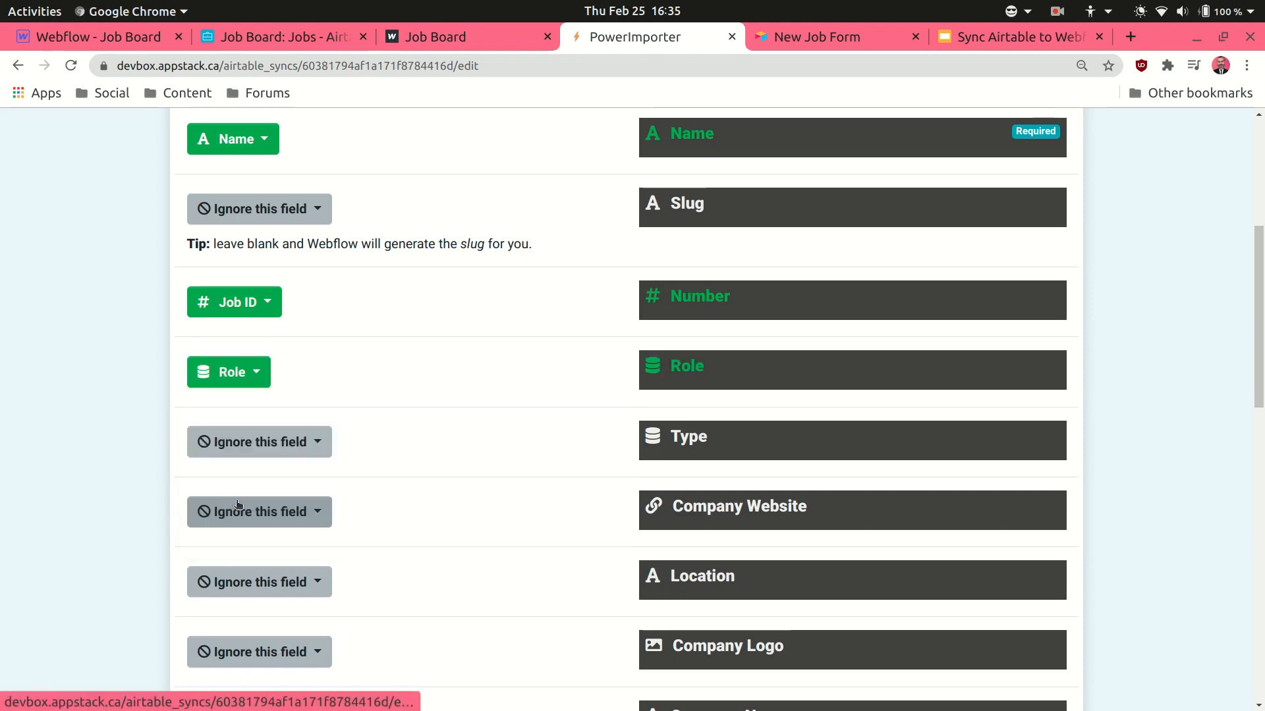
pyautogui.click(316, 442)
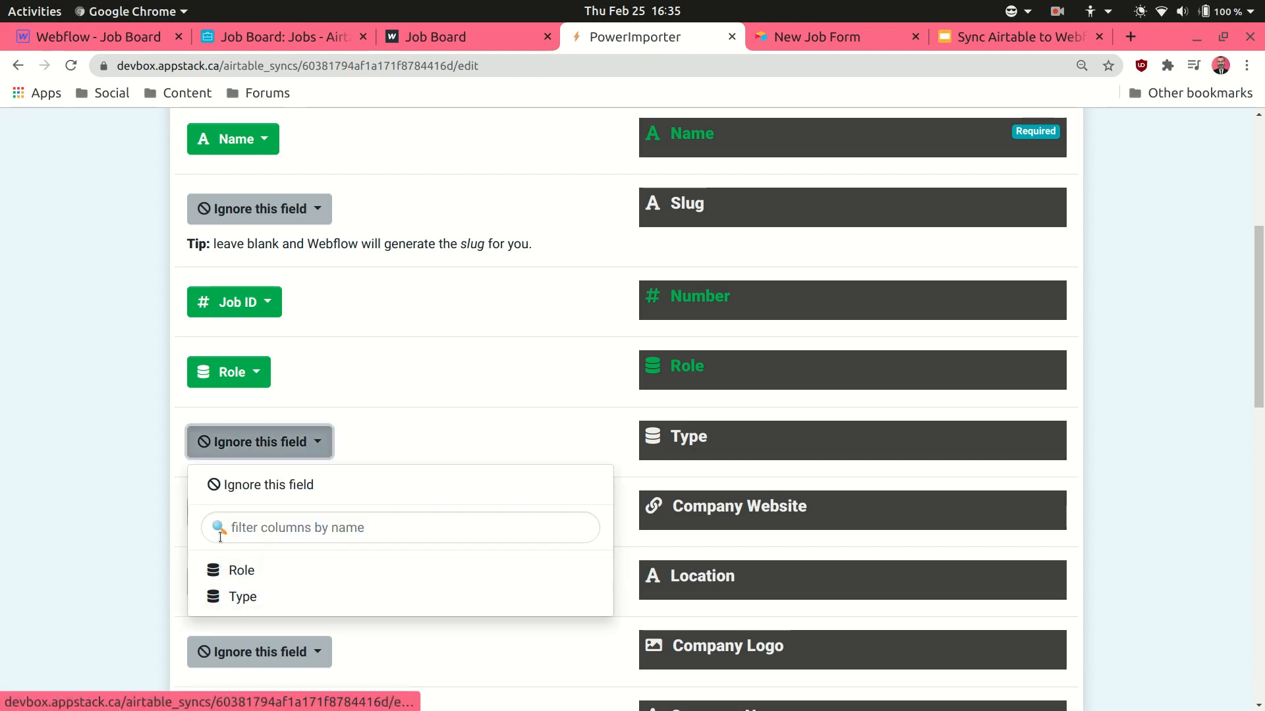
pyautogui.click(247, 598)
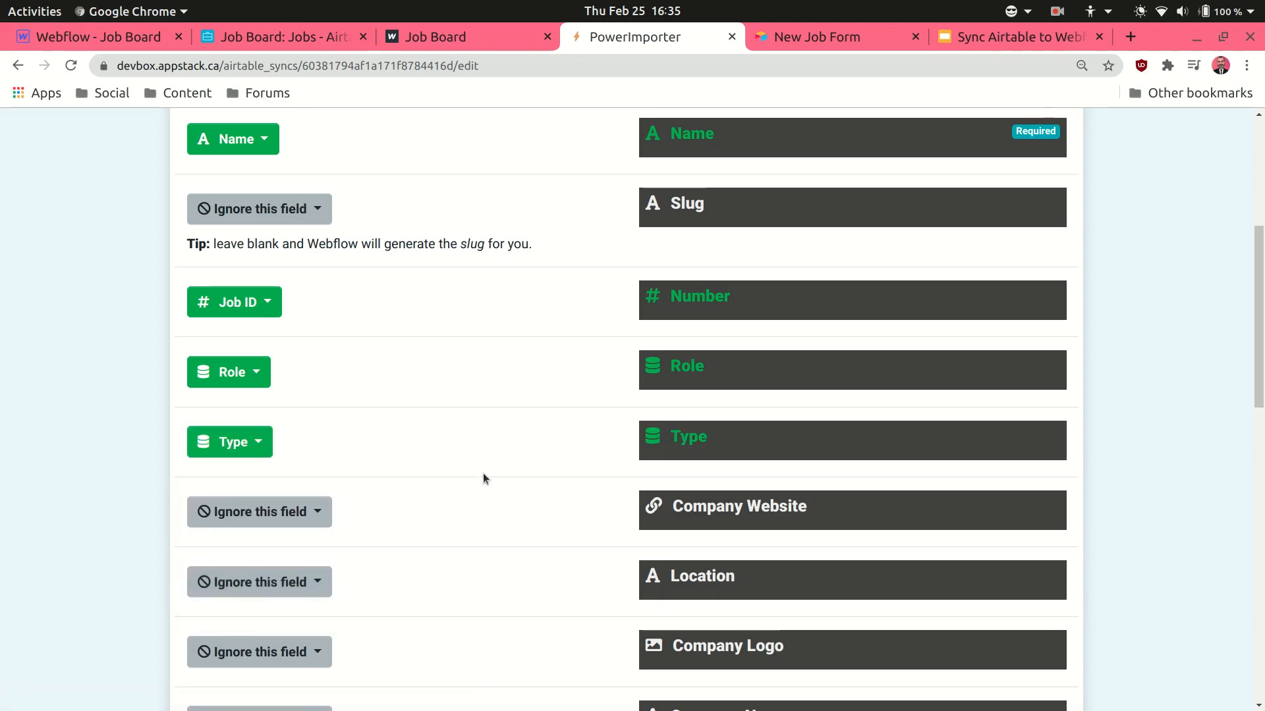
# Step: Map the Airtable Company Websize field to Company Website and Location to Location in the Webflow Jobs collection
pyautogui.scroll(-4, 483, 473)
pyautogui.click(300, 261)
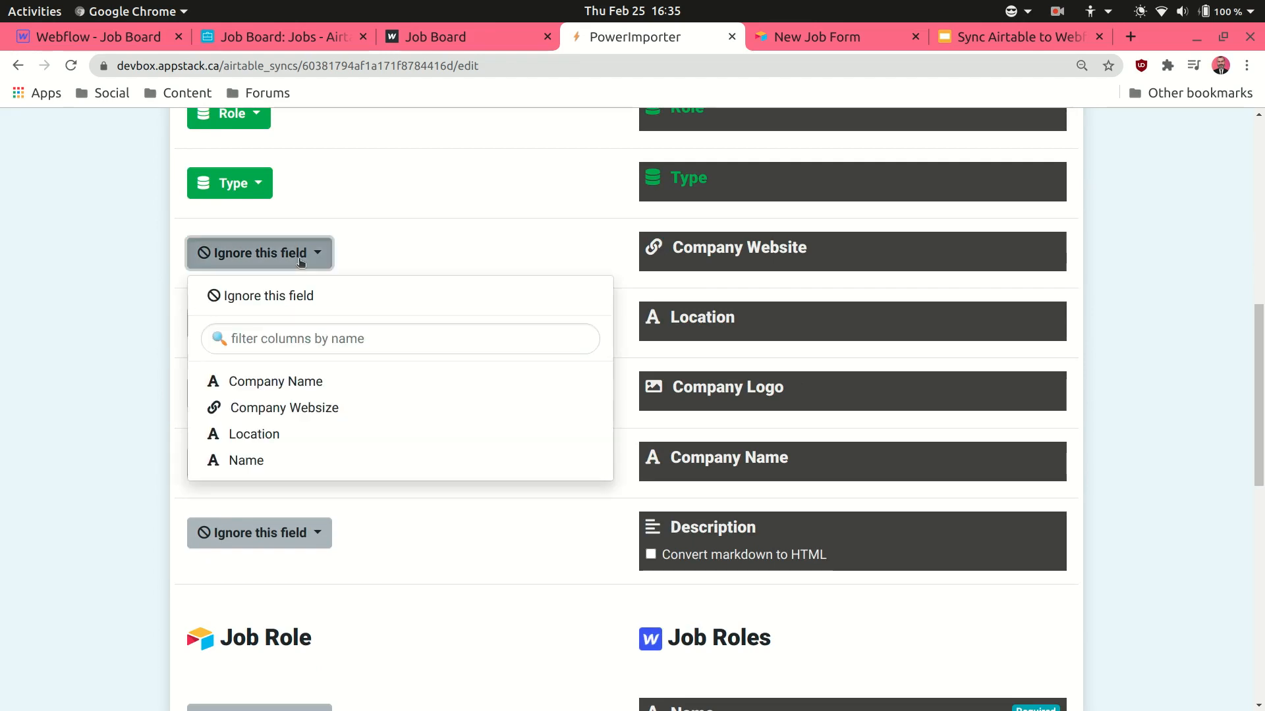
pyautogui.click(251, 411)
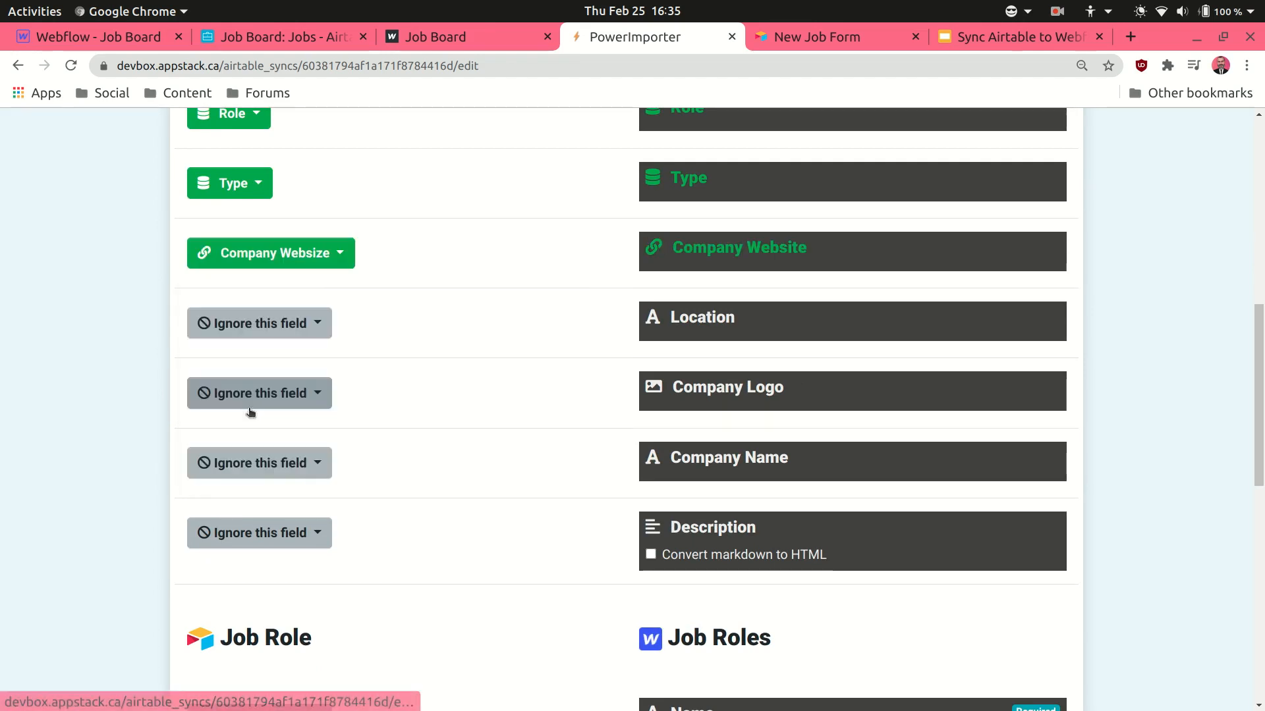
pyautogui.click(322, 322)
pyautogui.click(262, 610)
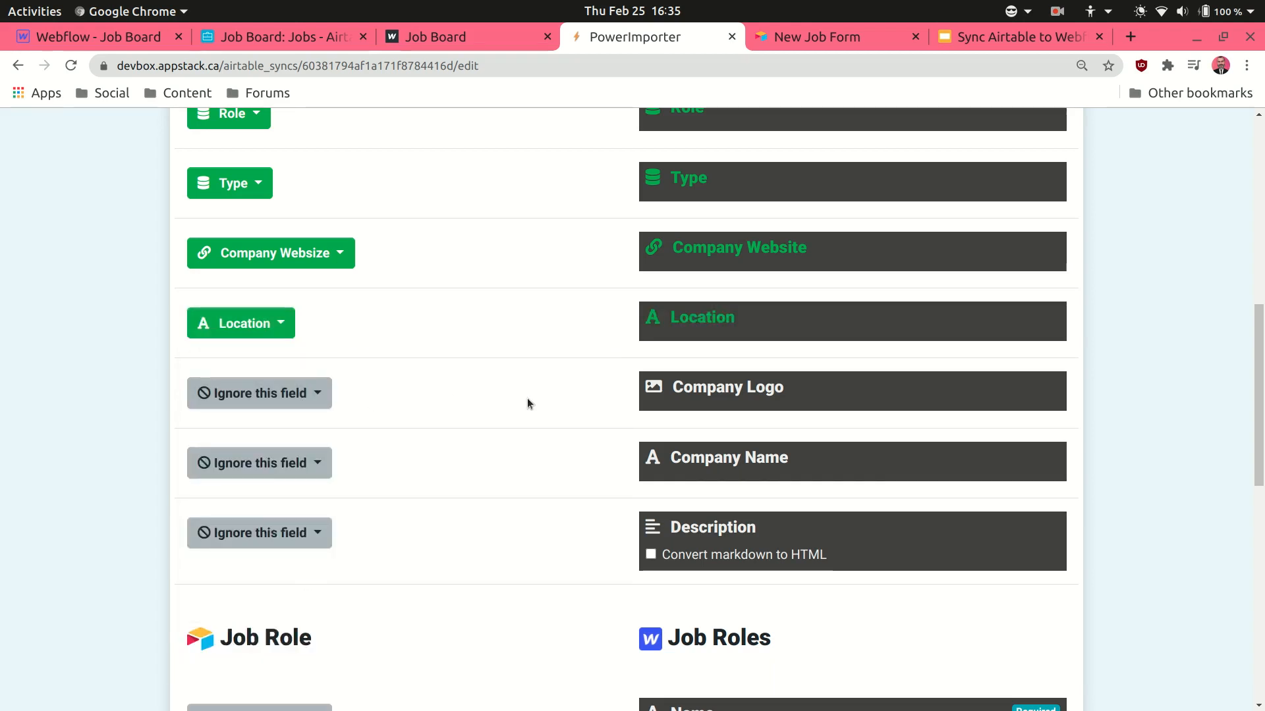
# Step: Map the Airtable Company Logo and Company Name fields to the matching fields of the Webflow Jobs collection
pyautogui.click(319, 394)
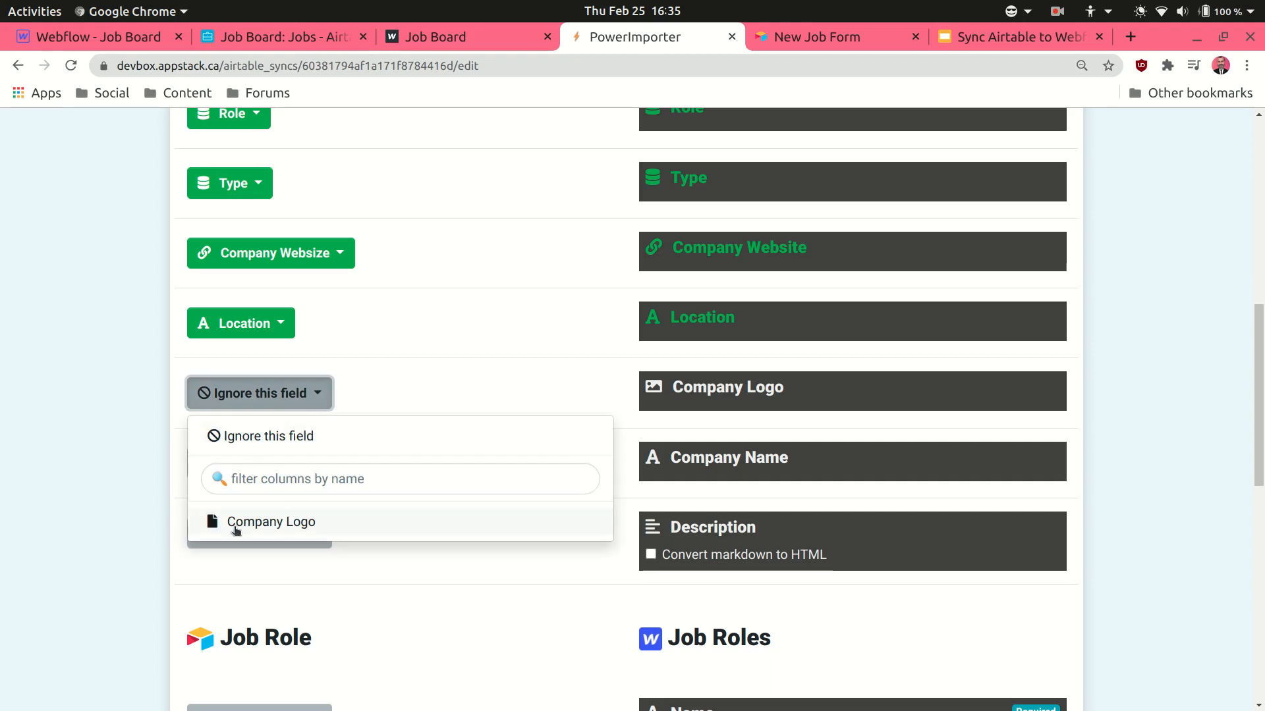
pyautogui.click(358, 524)
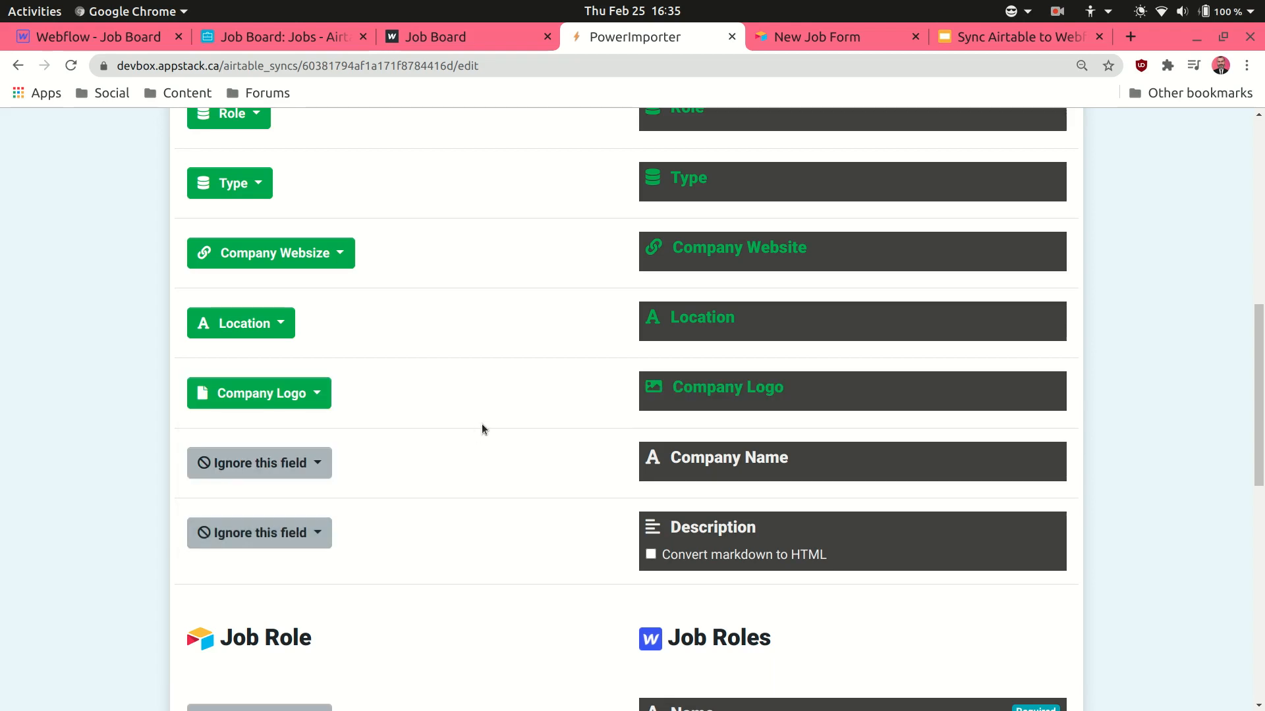
pyautogui.click(313, 469)
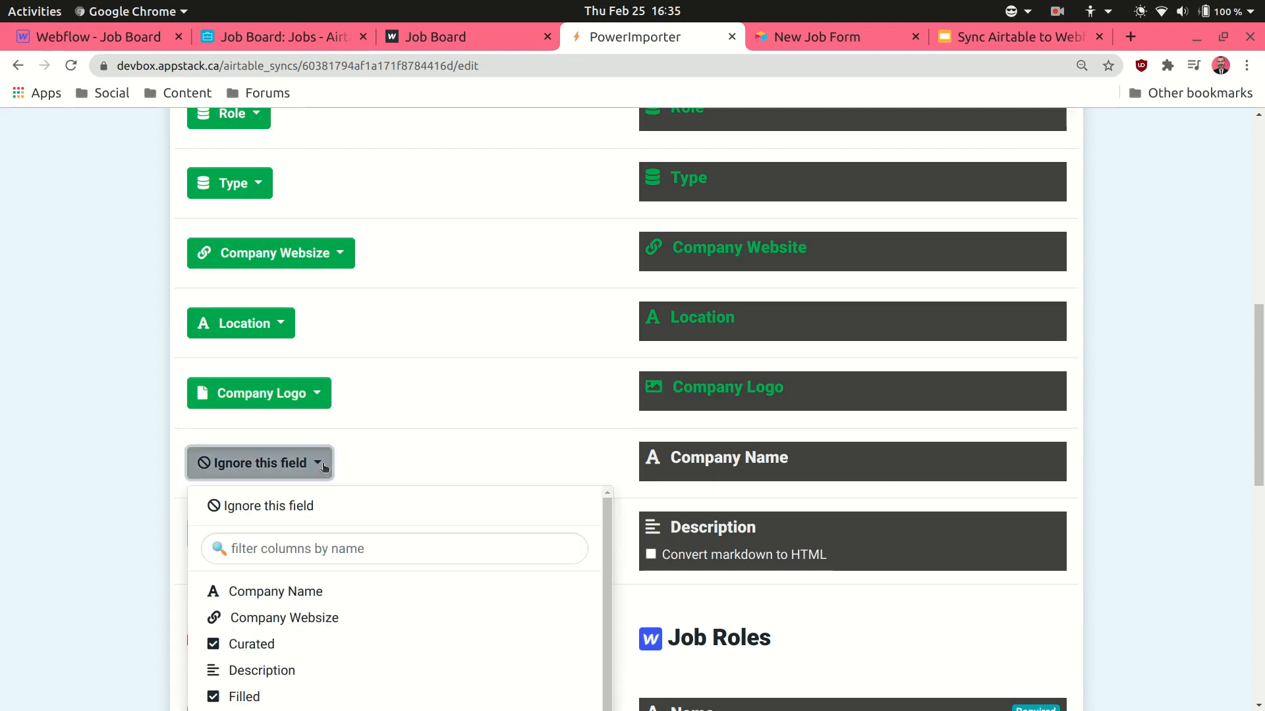
pyautogui.click(292, 594)
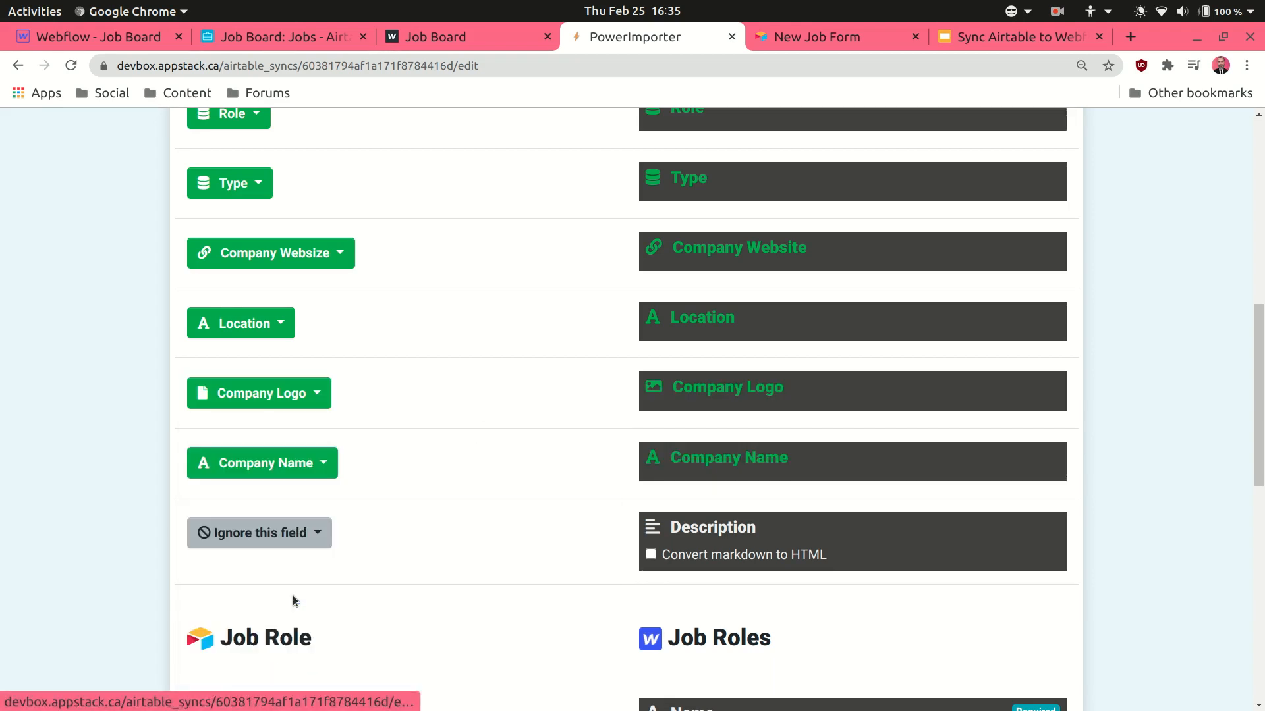
# Step: Map the Airtable Description field to the Webflow Jobs Description field and enable its conversion of markdown to HTML
pyautogui.click(297, 531)
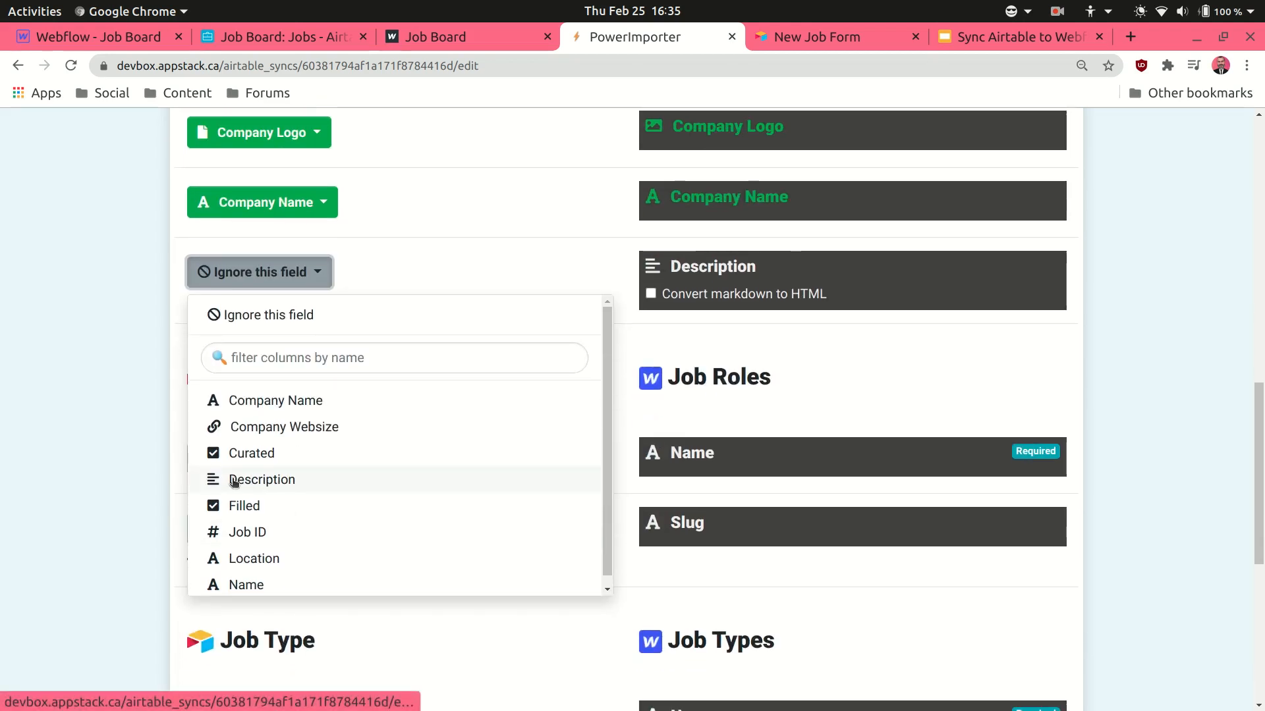
pyautogui.click(217, 482)
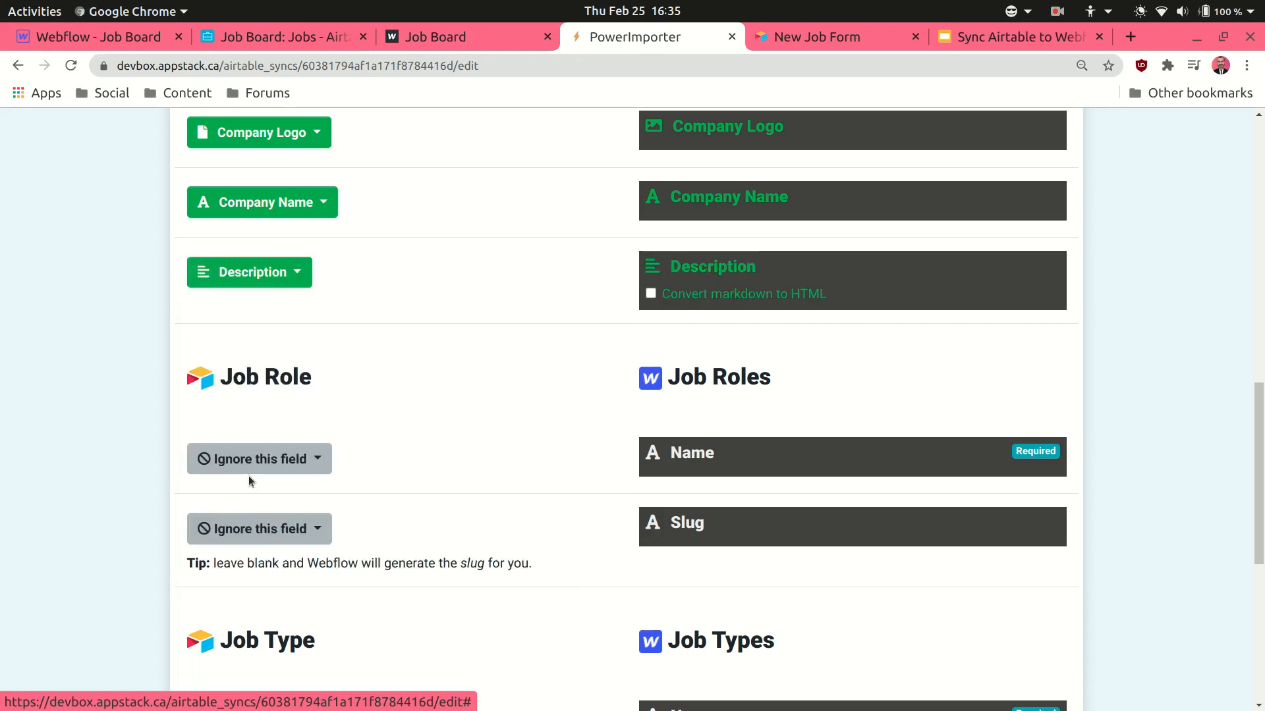
pyautogui.scroll(3, 423, 254)
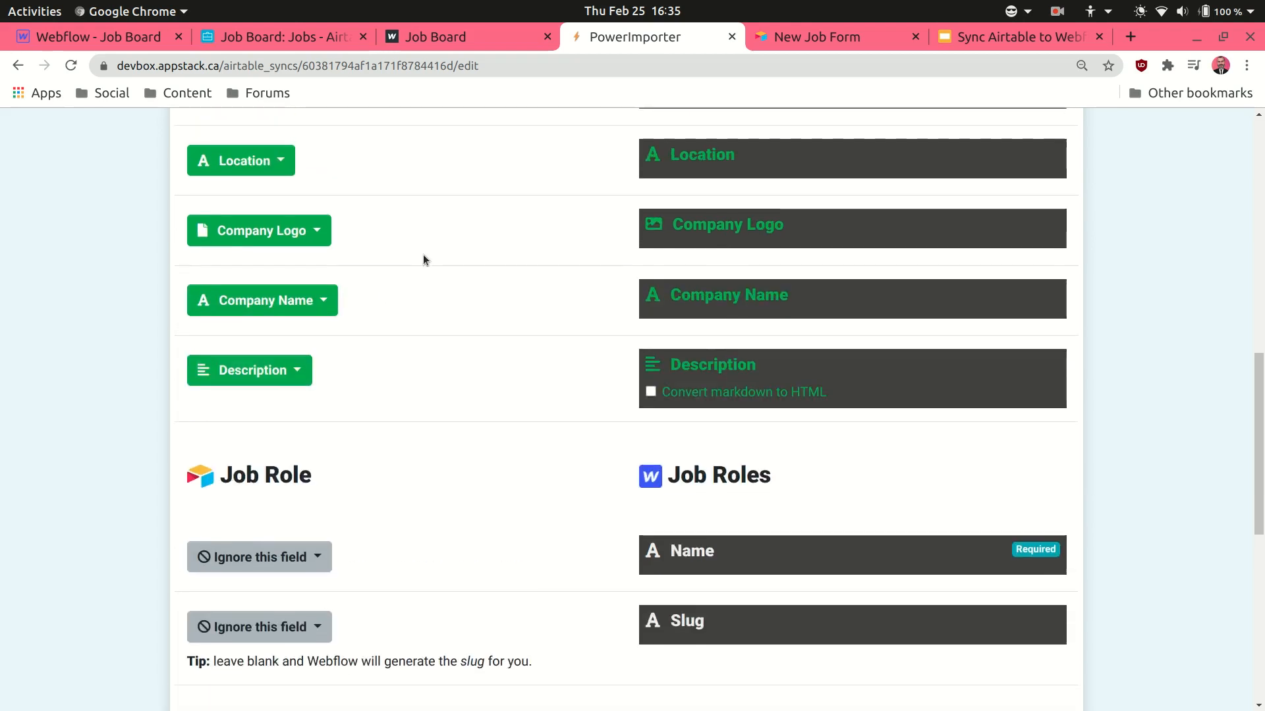
pyautogui.click(650, 392)
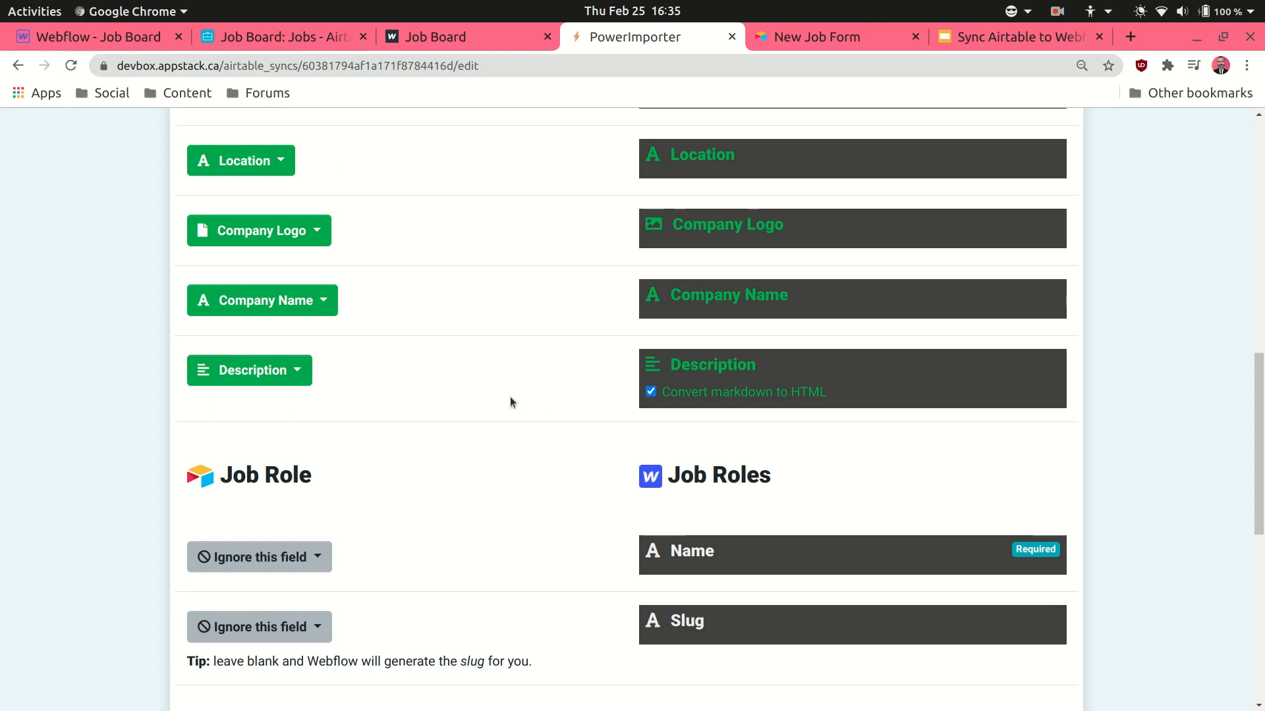
# Step: Map the Airtable Name field to the required Name field in both the Job Roles and Job Types collections
pyautogui.scroll(-5, 456, 408)
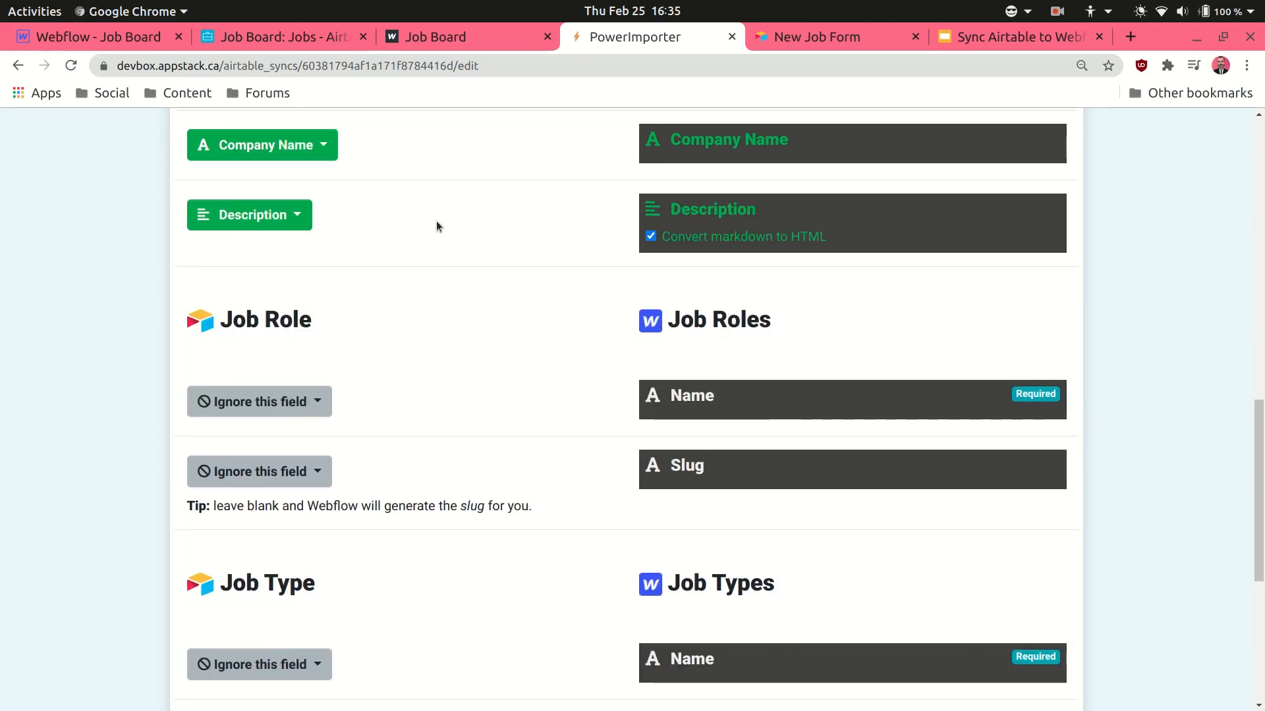
pyautogui.click(263, 401)
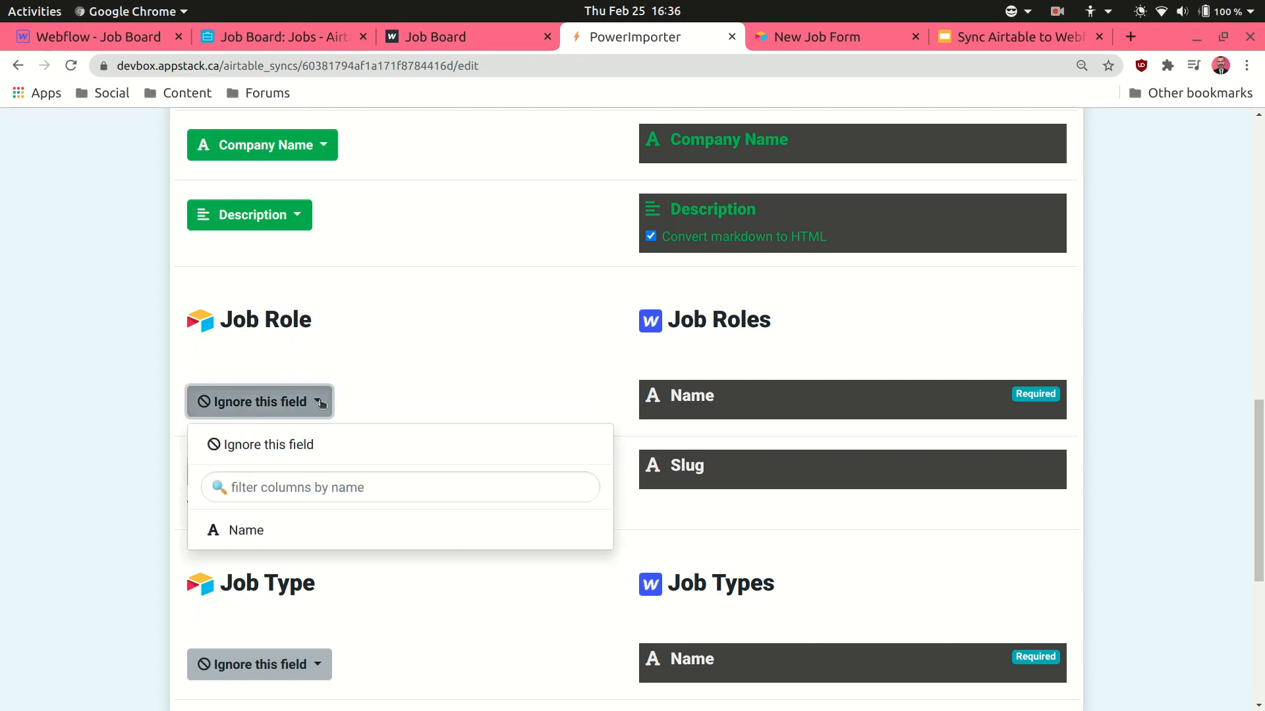
pyautogui.click(266, 528)
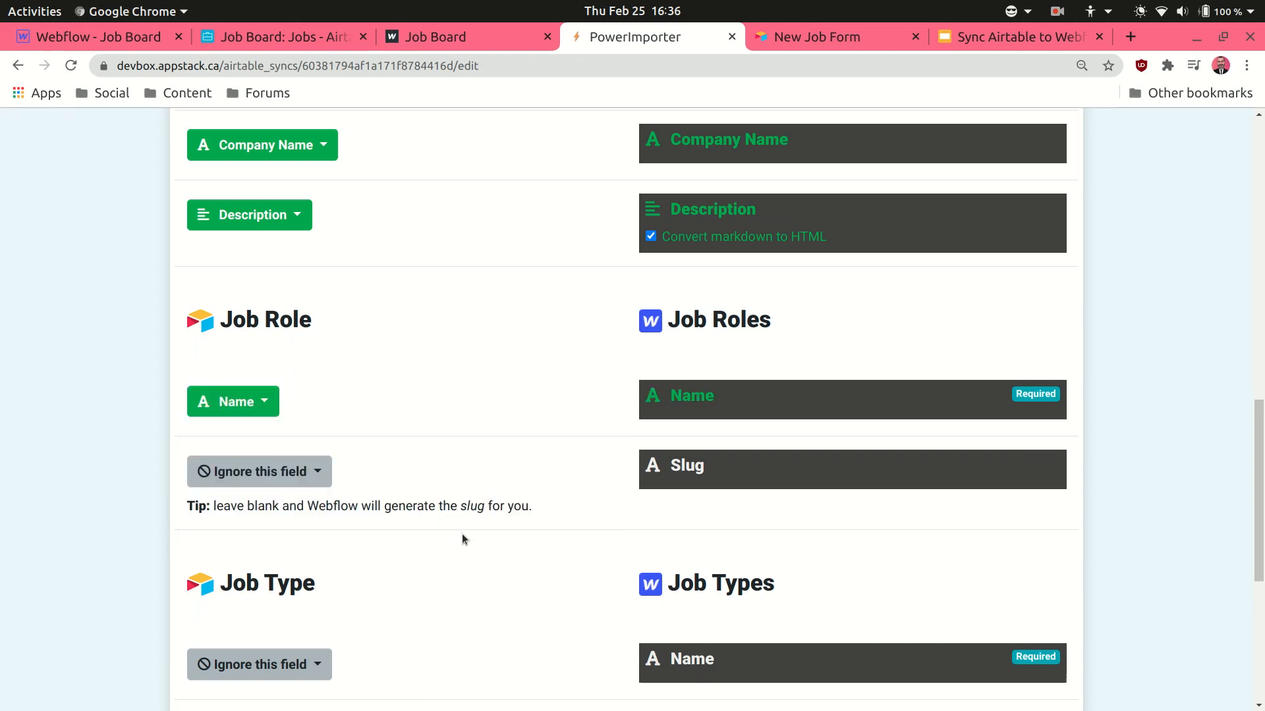
pyautogui.scroll(-5, 461, 535)
pyautogui.click(300, 506)
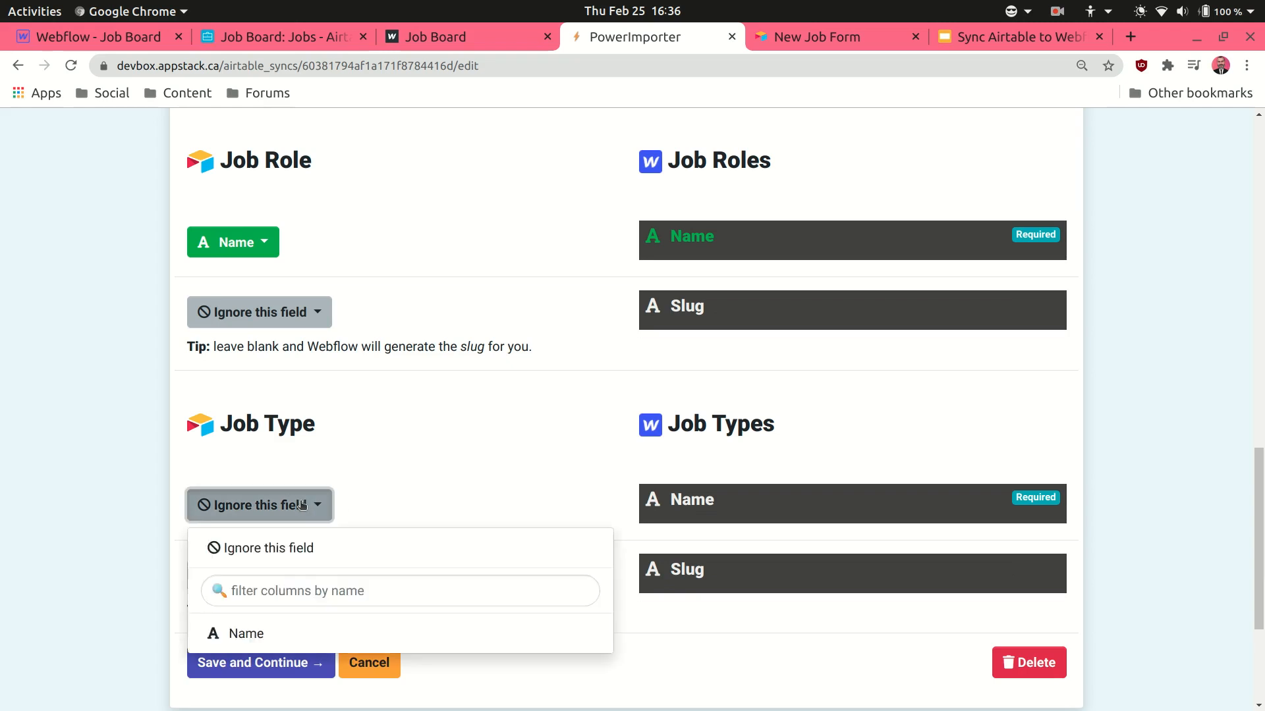
pyautogui.click(255, 633)
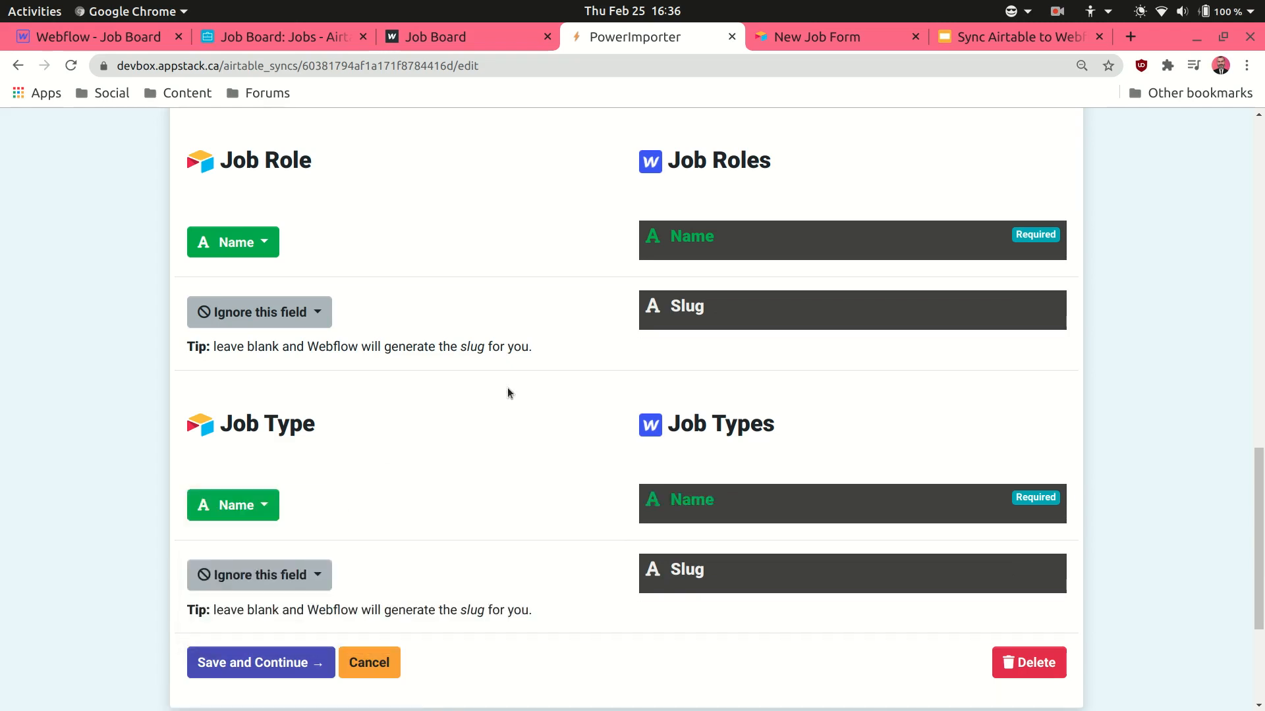
# Step: Save the field mappings, accepting the unmapped Webflow fields, and run a simulated import of the workflow
pyautogui.click(250, 663)
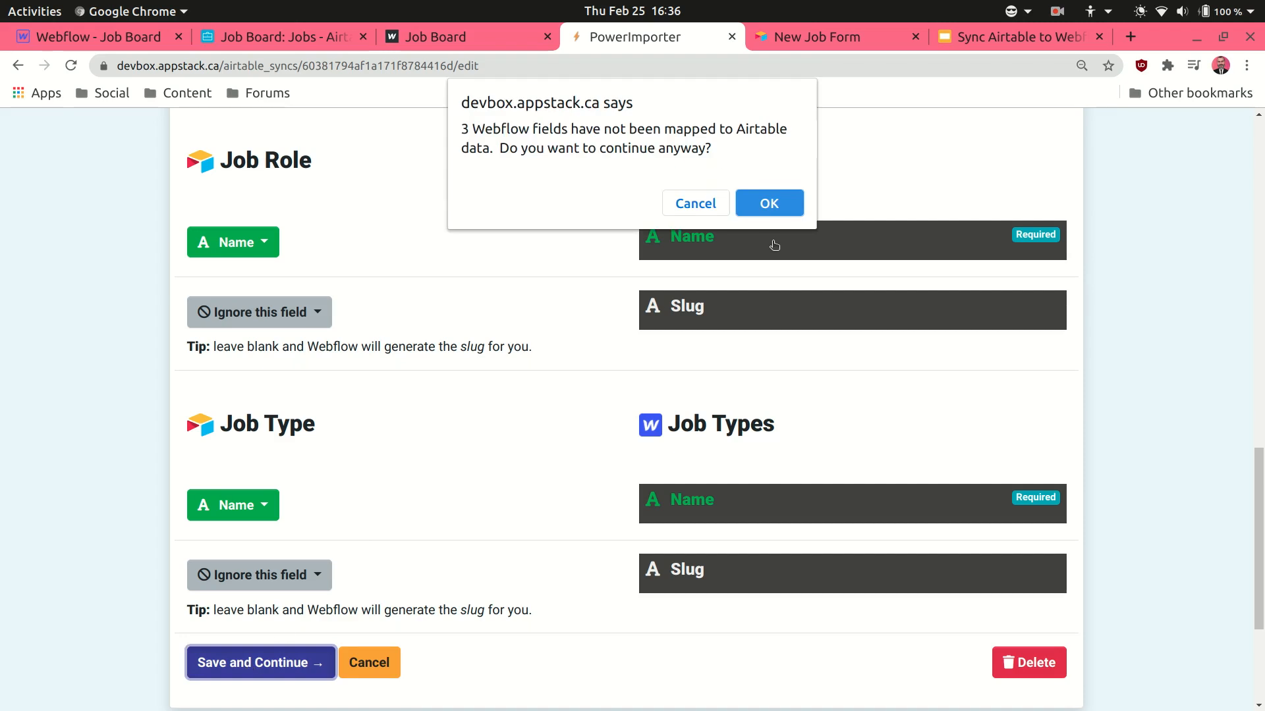
pyautogui.click(772, 203)
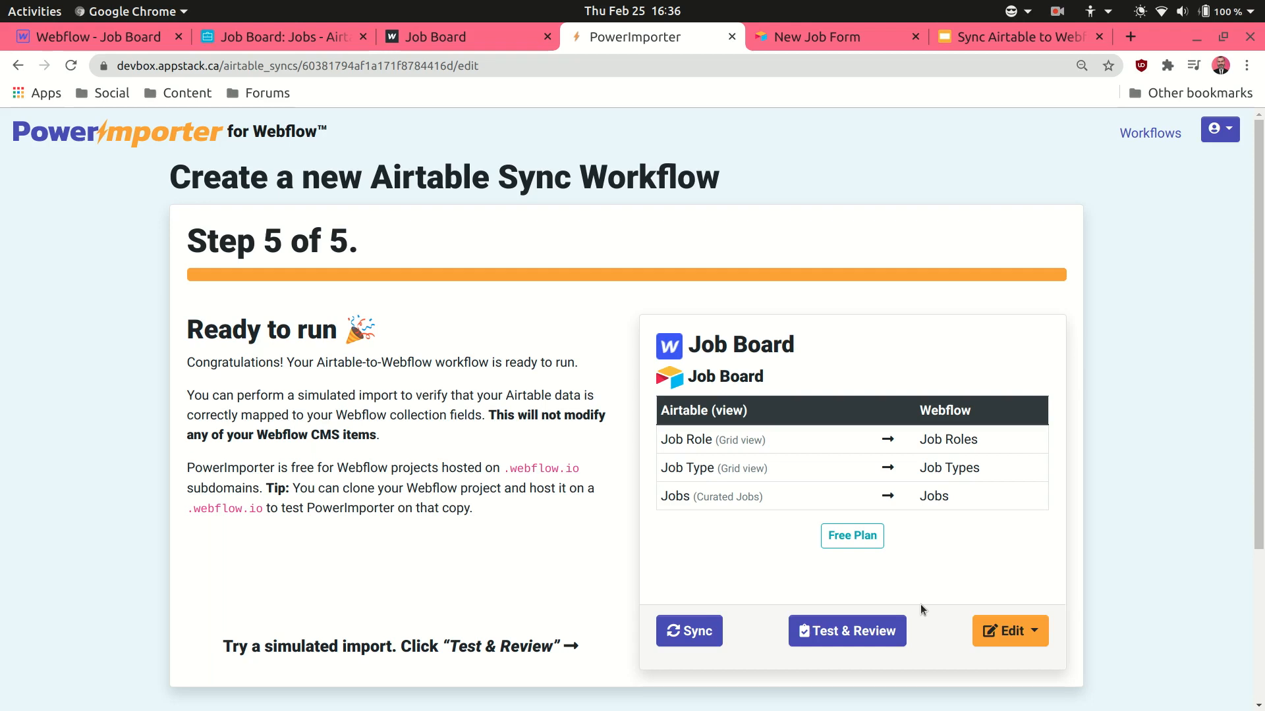
pyautogui.click(860, 630)
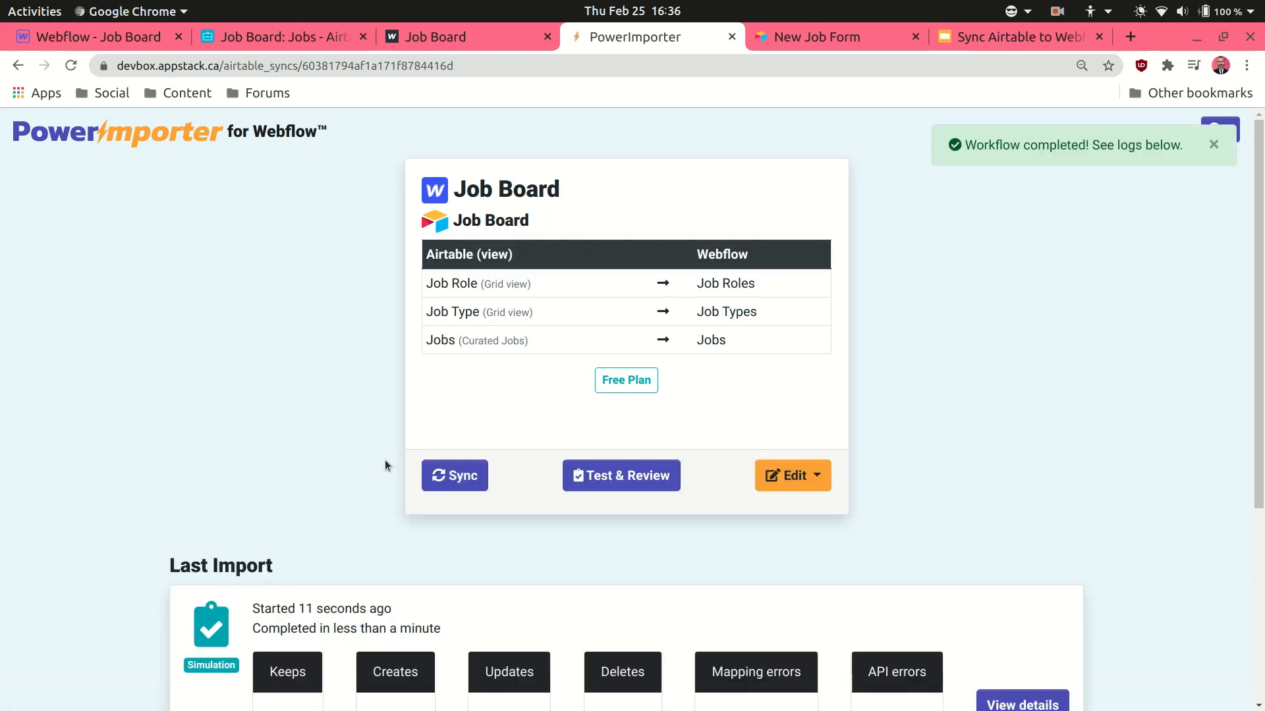
# Step: Open the simulated import's details and examine the logged Job Roles and Job Types items
pyautogui.scroll(-5, 78, 463)
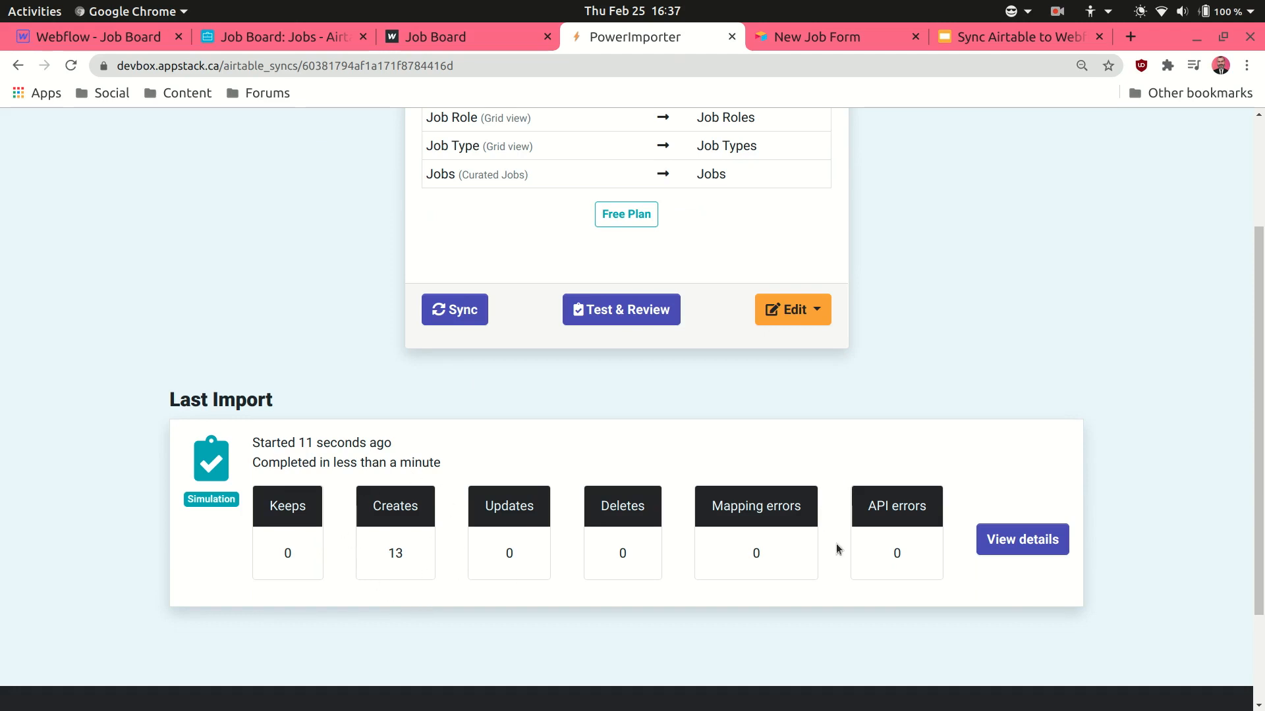
pyautogui.click(1048, 544)
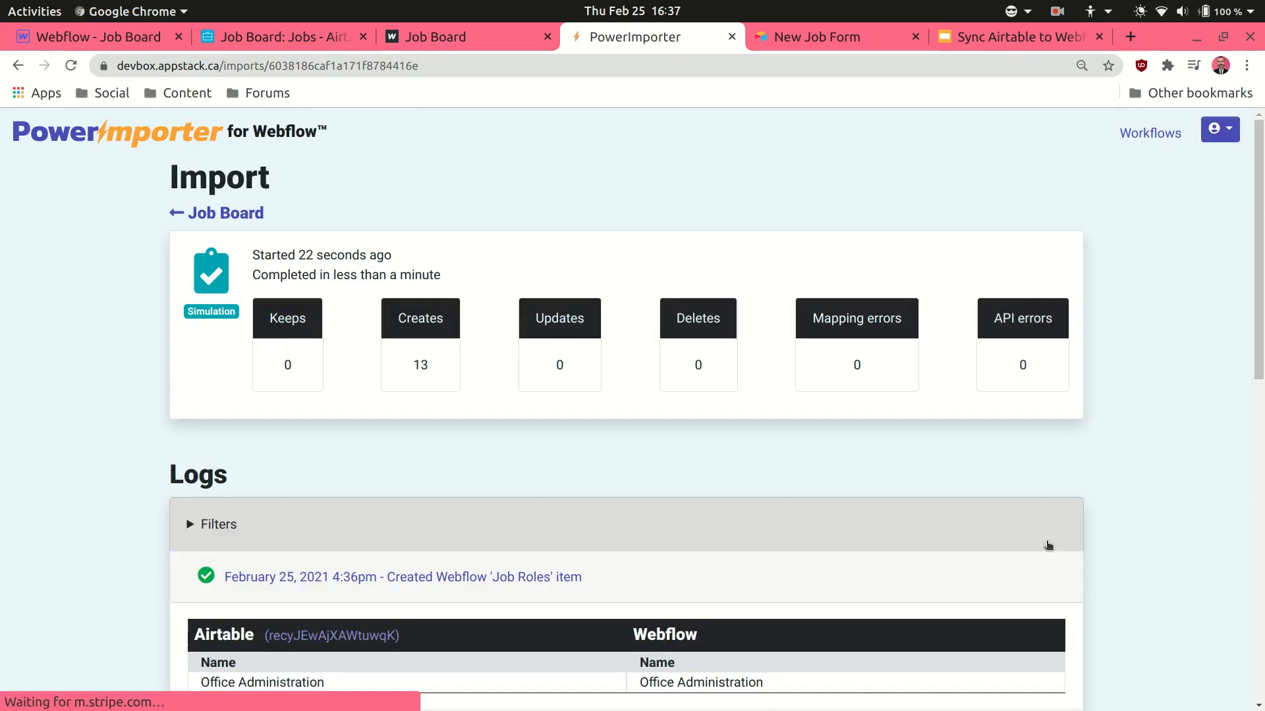
pyautogui.scroll(-2, 1179, 542)
pyautogui.scroll(-4, 1179, 542)
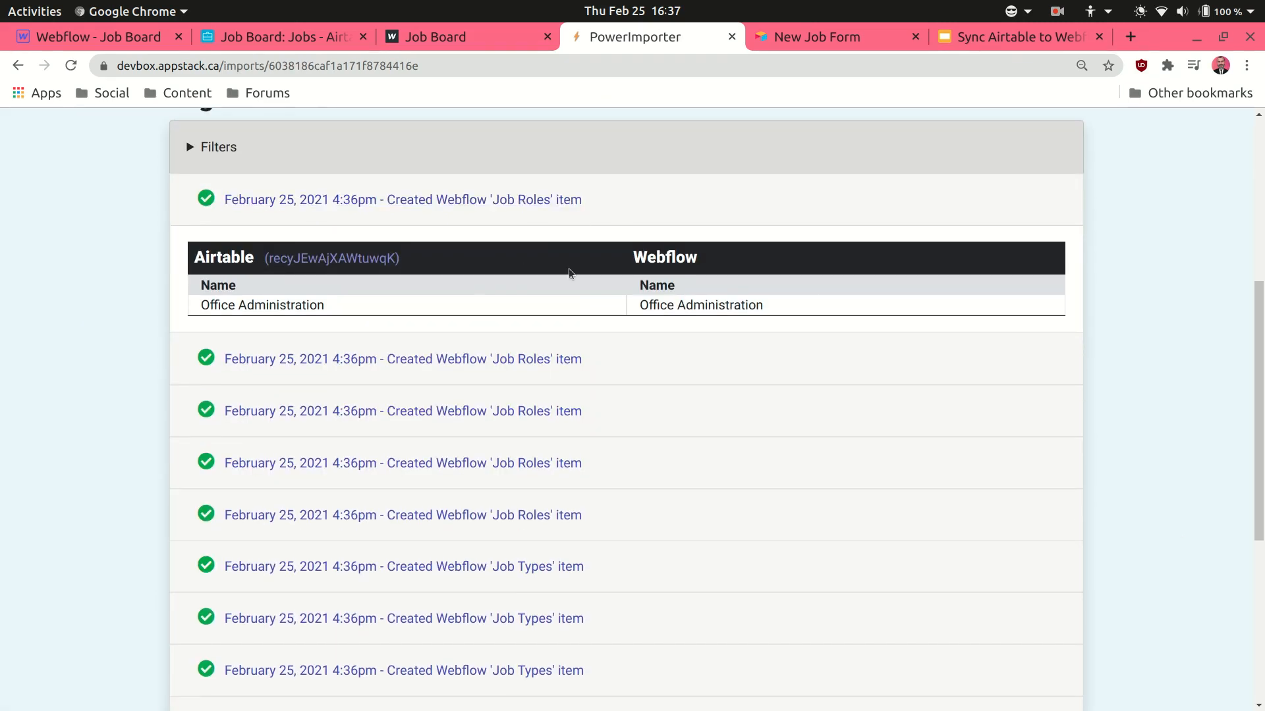
pyautogui.click(561, 358)
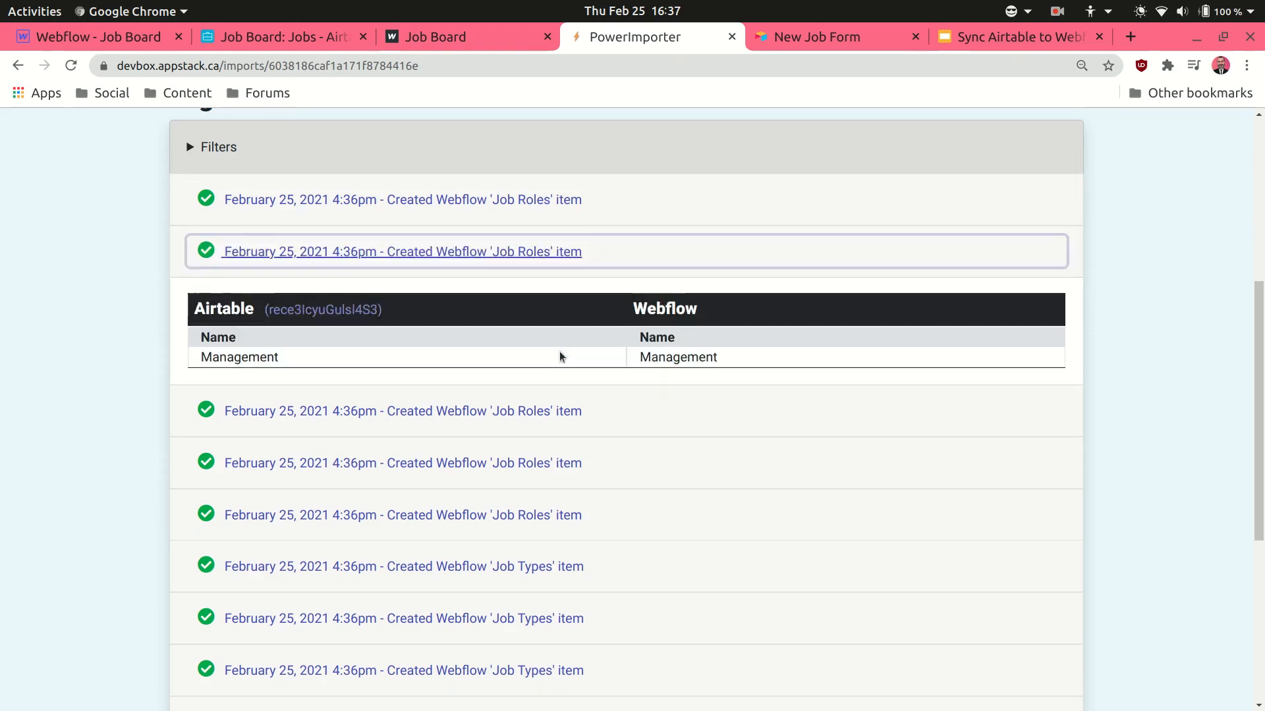
pyautogui.click(539, 412)
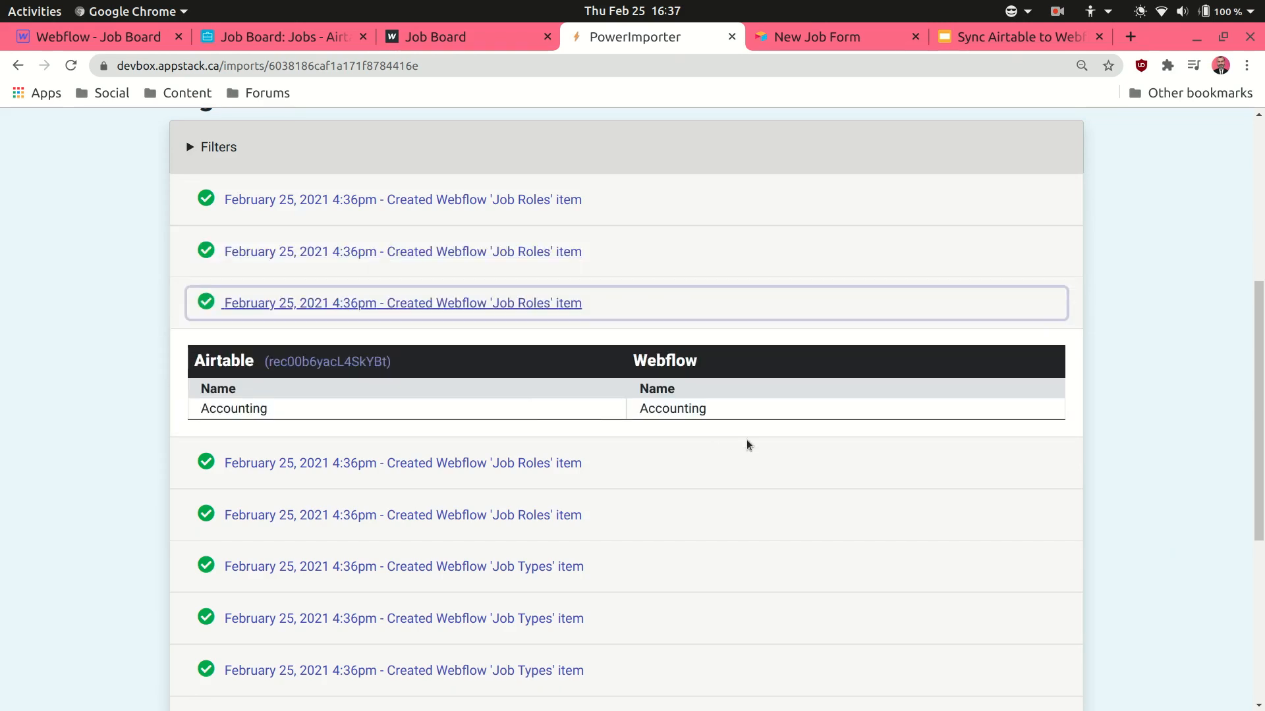
pyautogui.scroll(-1, 752, 445)
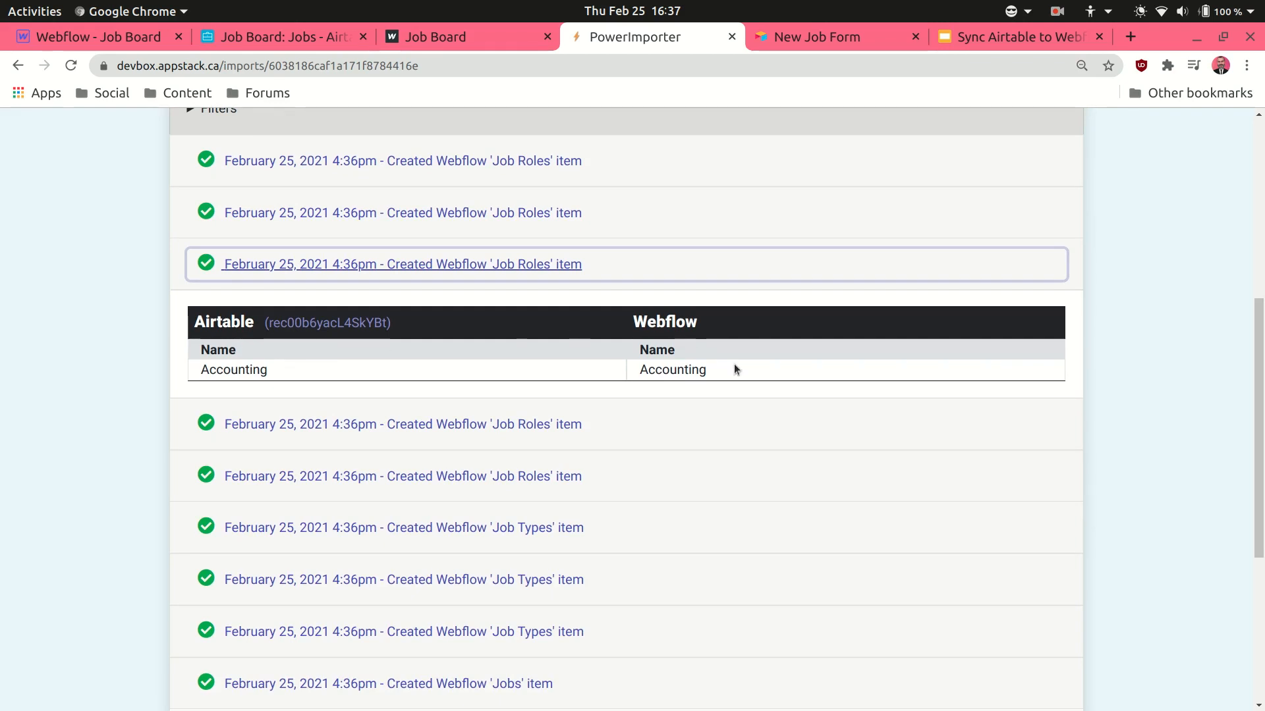
pyautogui.click(516, 529)
pyautogui.scroll(-3, 517, 532)
pyautogui.scroll(-1, 517, 537)
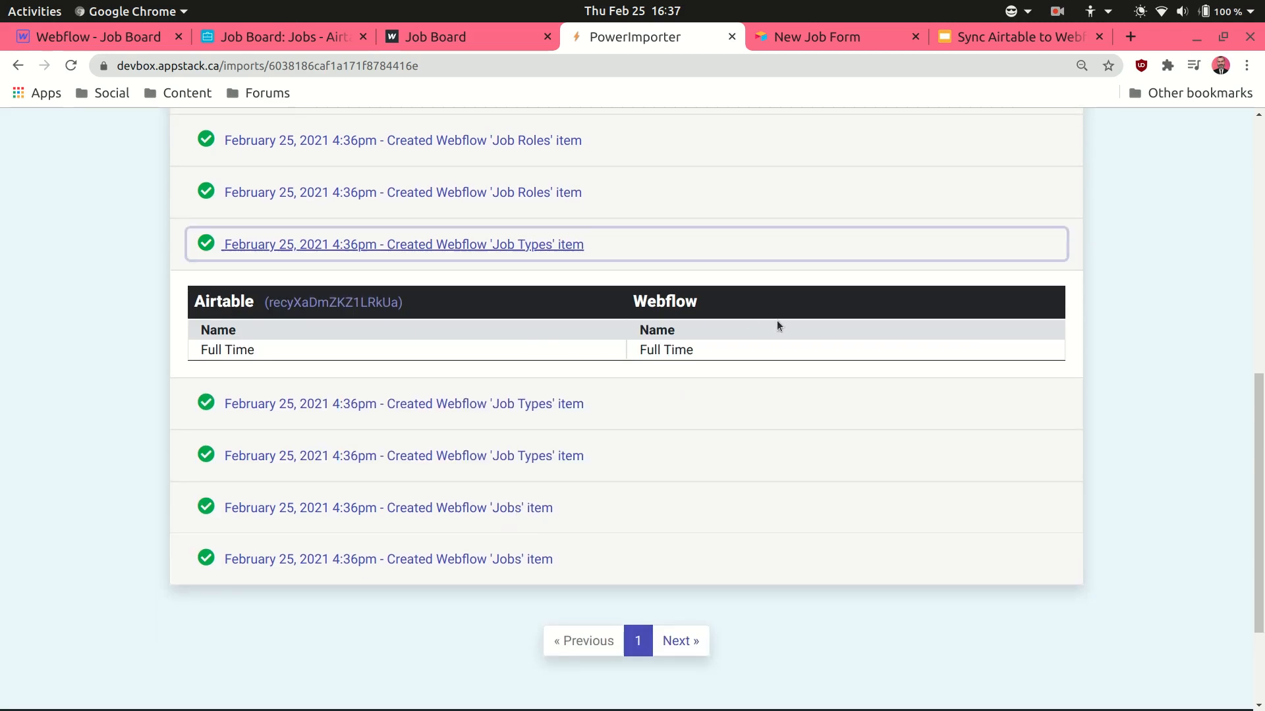
# Step: Examine the first Jobs item in the import log, comparing its Role and Type references and Company Logo value
pyautogui.click(510, 507)
pyautogui.scroll(-6, 508, 504)
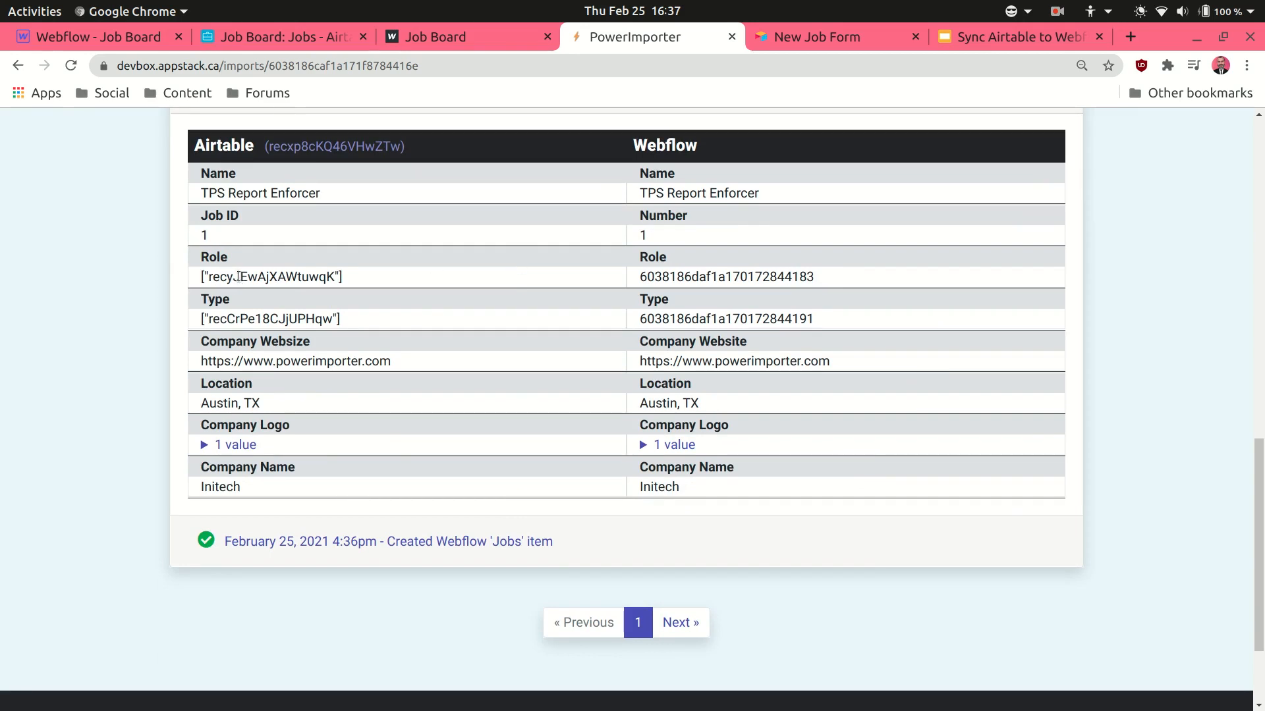
pyautogui.doubleClick(239, 278)
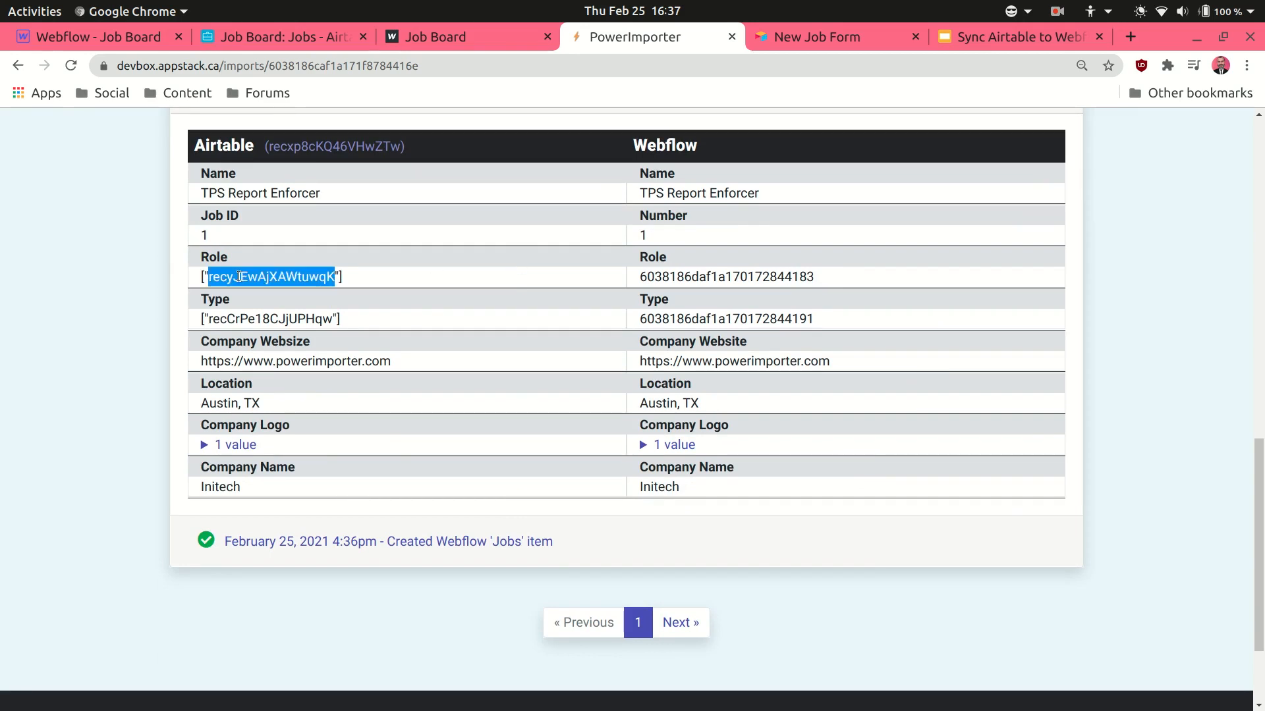
pyautogui.doubleClick(702, 276)
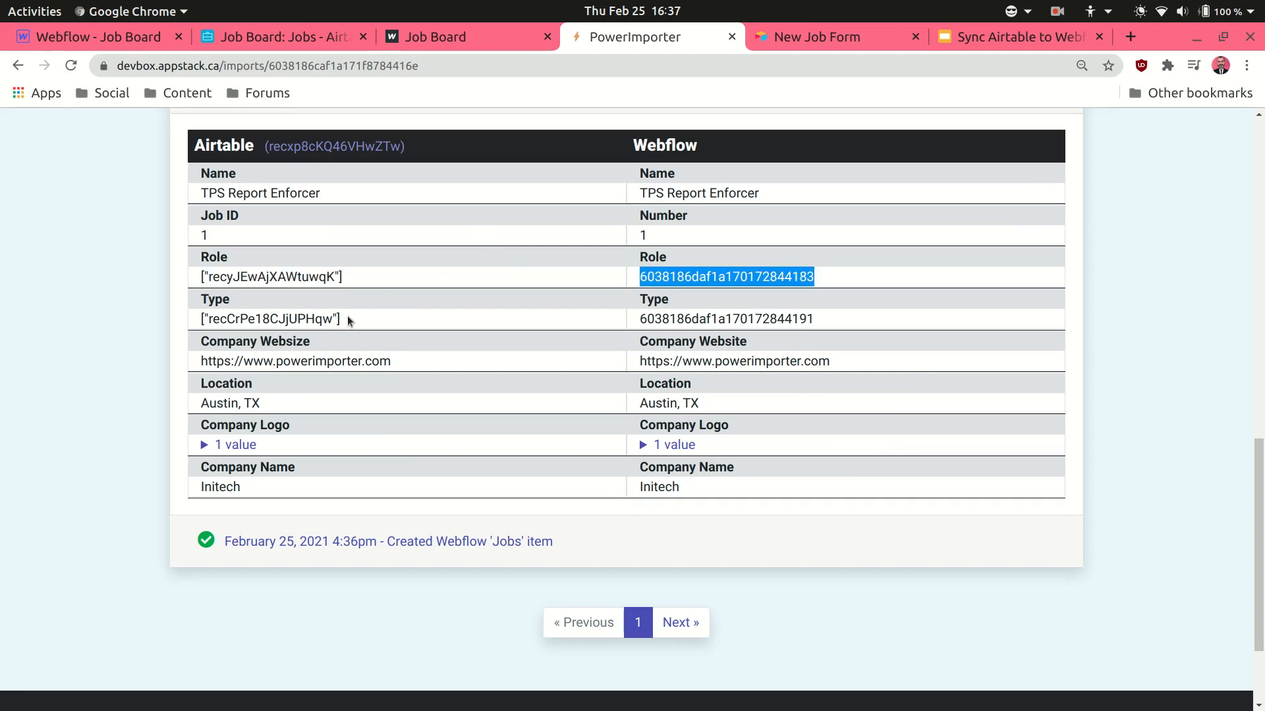
pyautogui.doubleClick(303, 319)
pyautogui.doubleClick(697, 317)
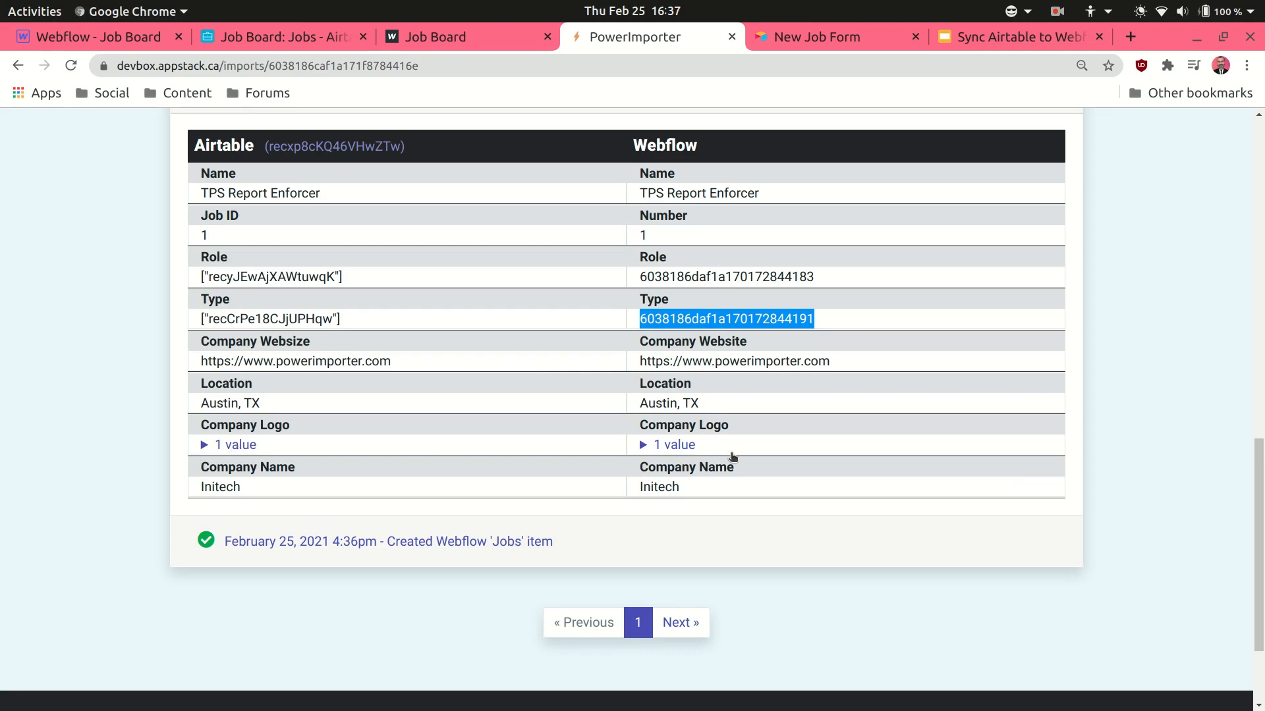
pyautogui.click(689, 448)
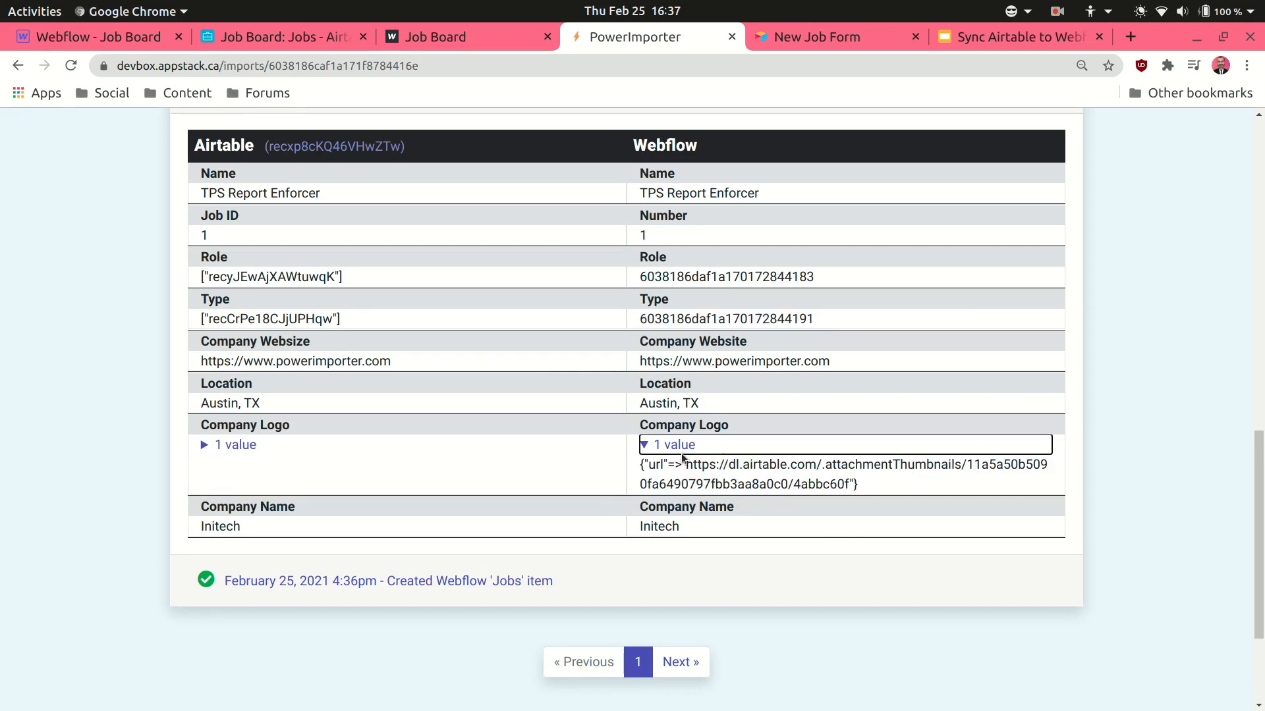
pyautogui.click(679, 451)
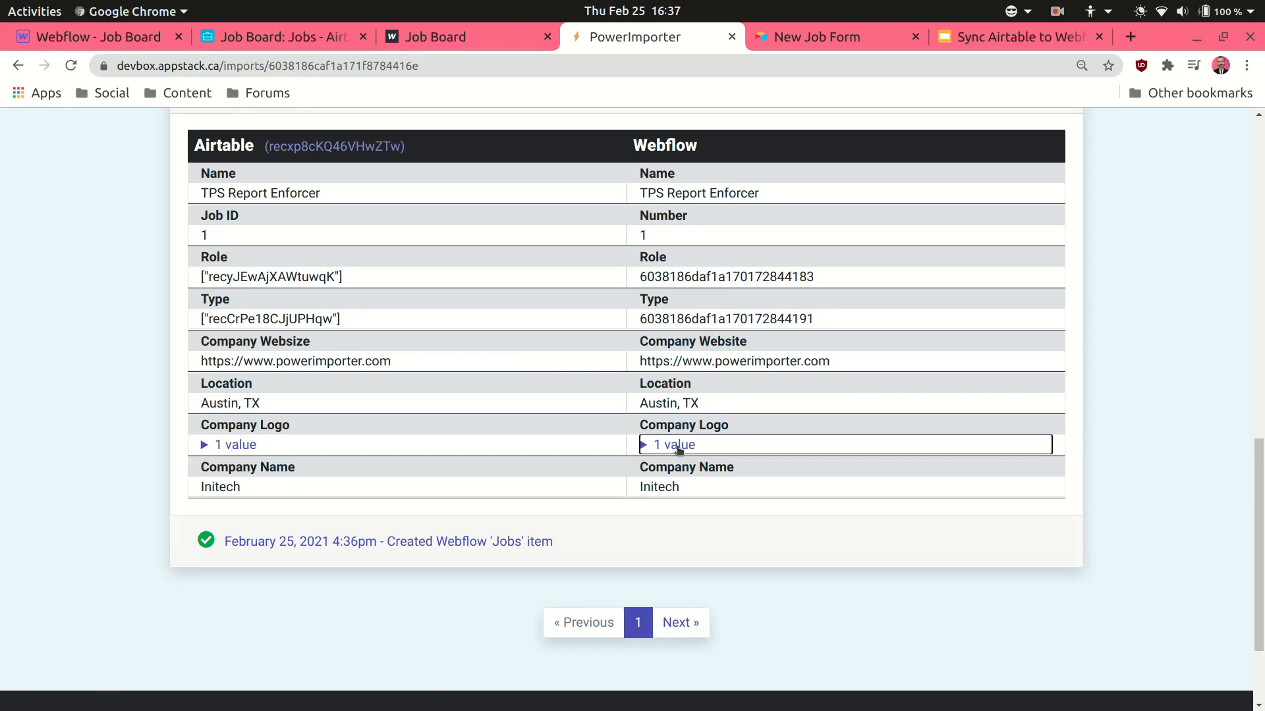
# Step: Return to the Job Board workflow, run the actual sync to Webflow, and check the latest import's summary
pyautogui.scroll(15, 520, 335)
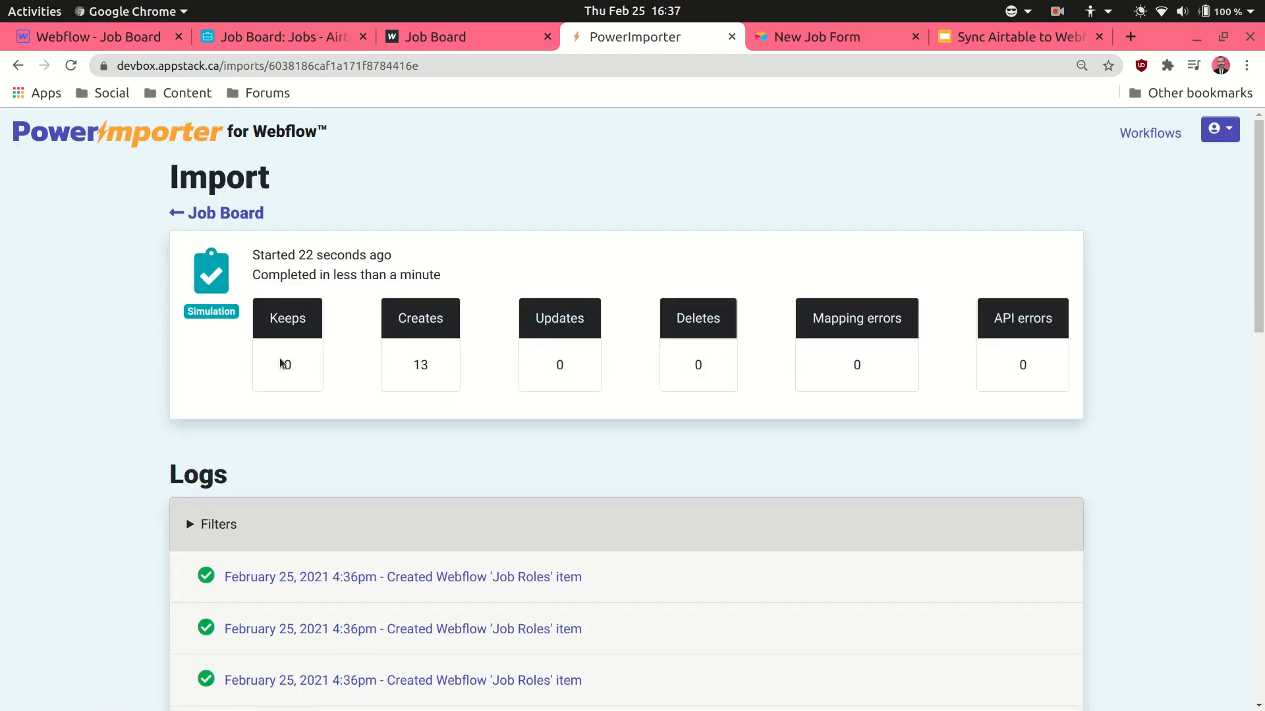
pyautogui.click(245, 214)
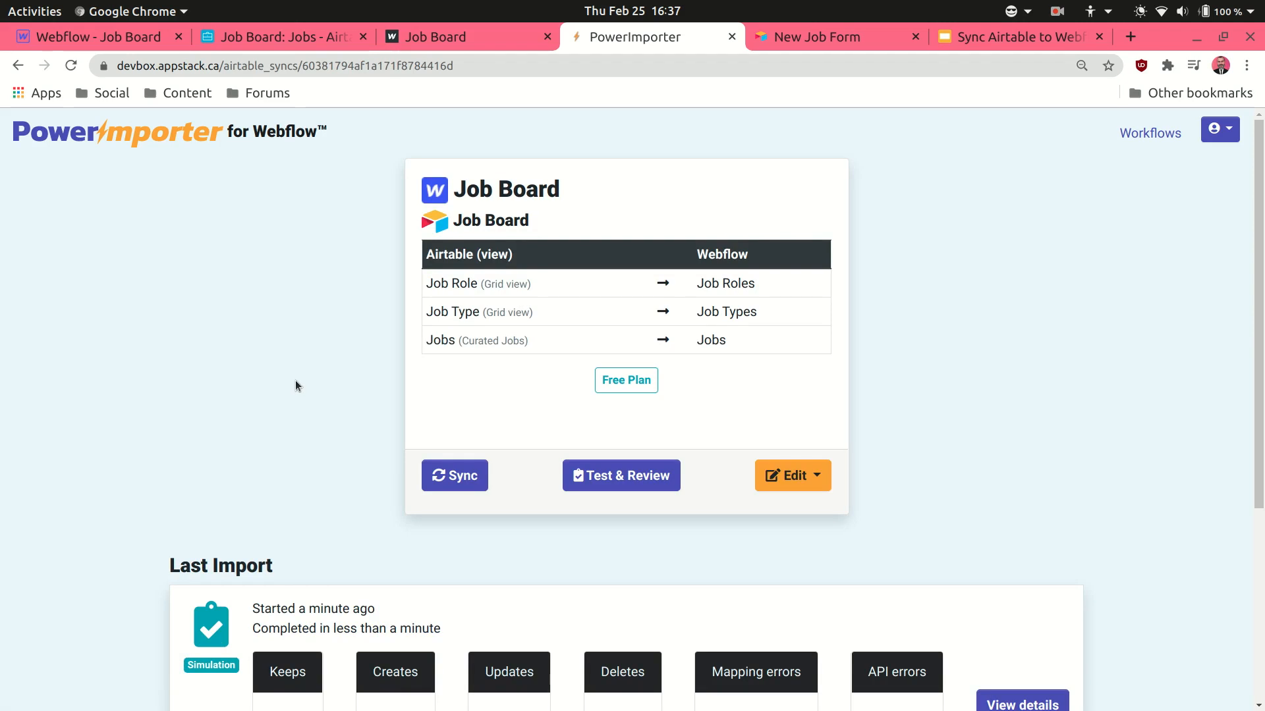
pyautogui.click(474, 479)
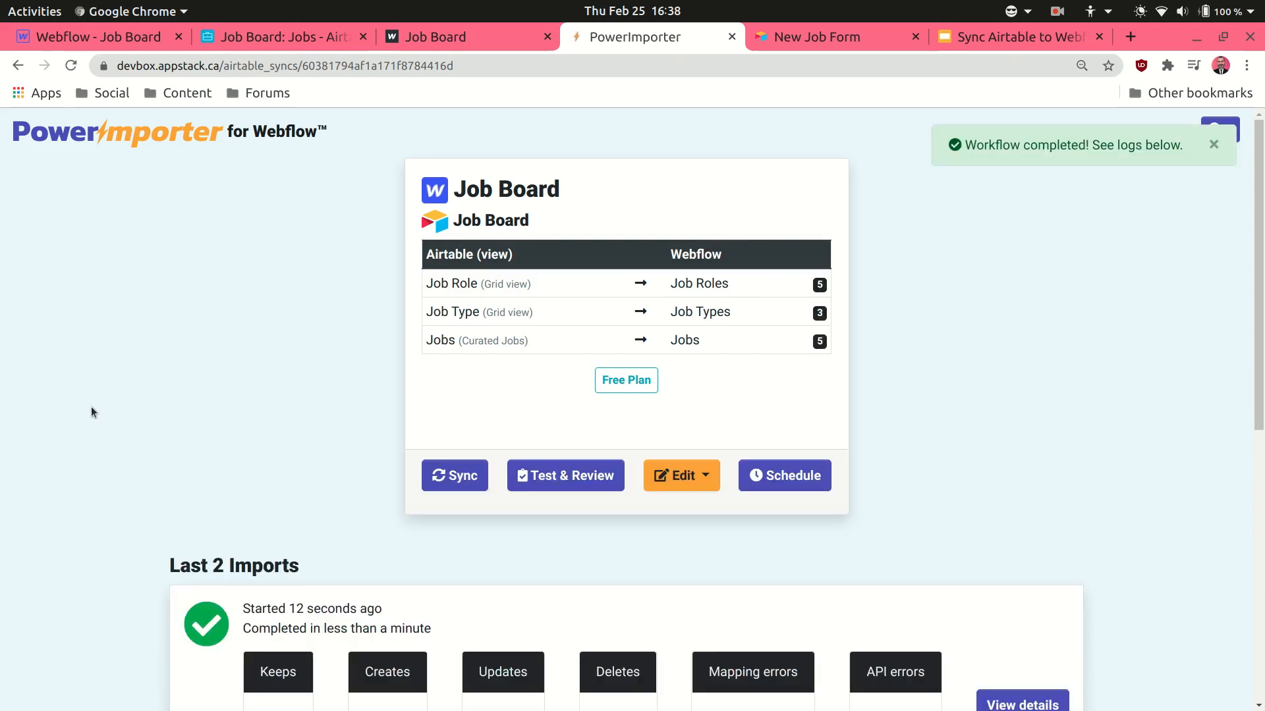
pyautogui.scroll(-3, 91, 412)
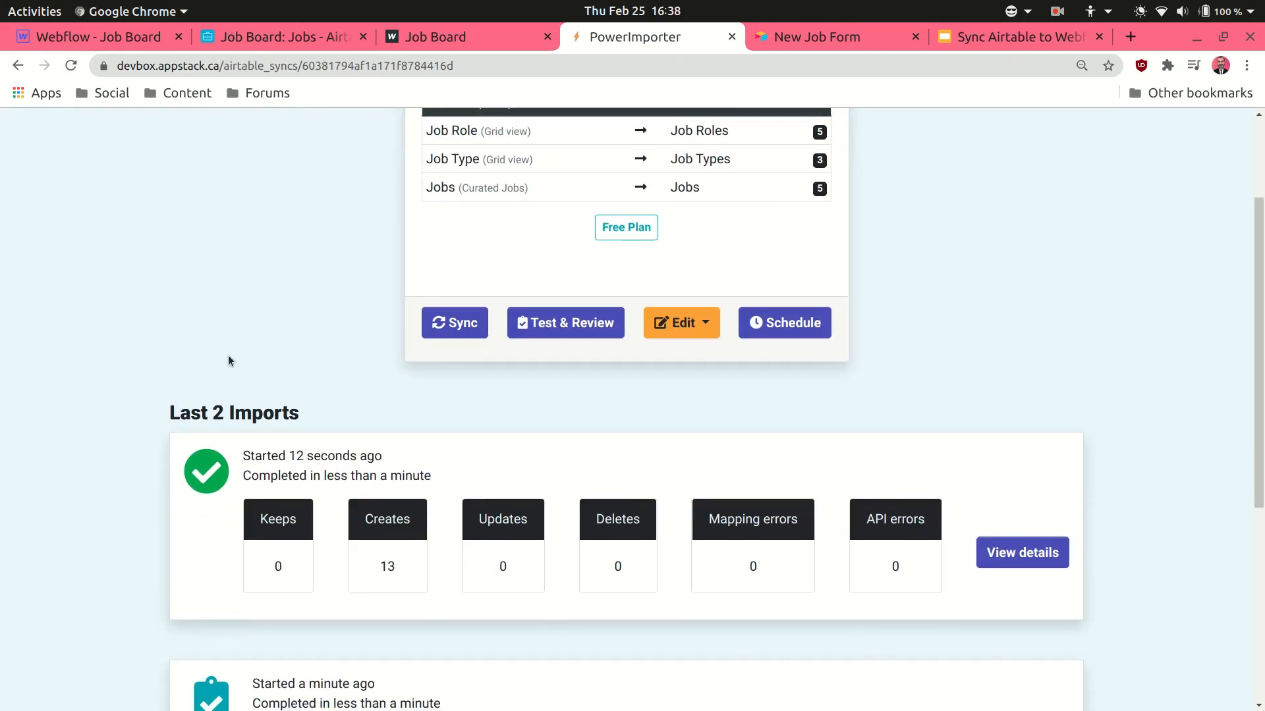
# Step: Switch to the Job Board project in the Webflow Designer and reload it
pyautogui.click(98, 34)
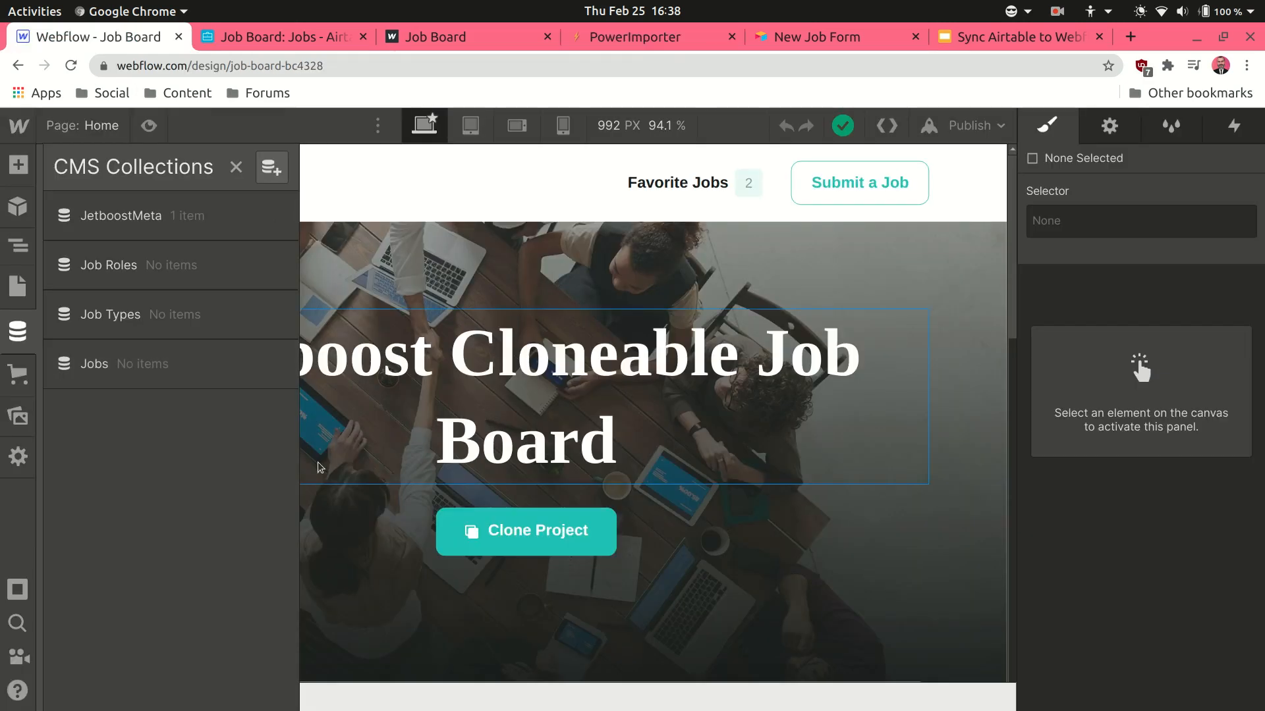
pyautogui.hotkey('ctrl', 'r')
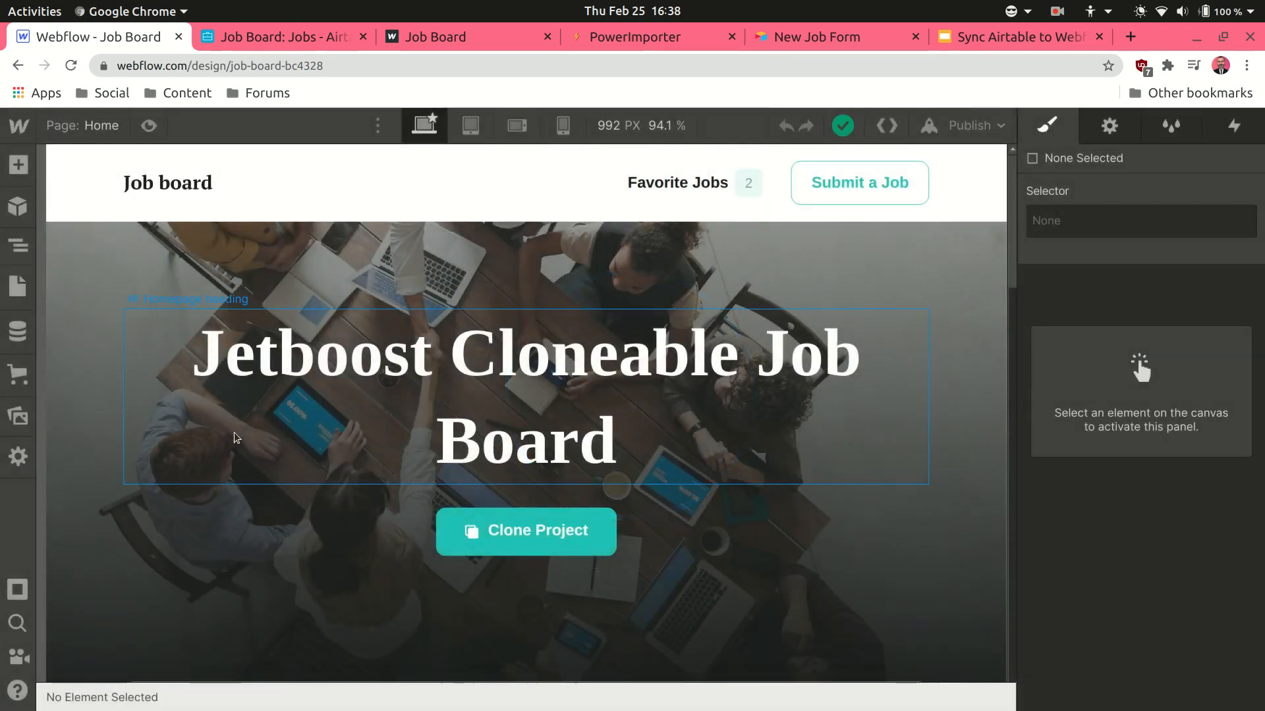
# Step: Open the Business Consultant item in the Jobs CMS collection and examine its synced fields, from Description and Company Logo to Type, Role and Number
pyautogui.click(18, 333)
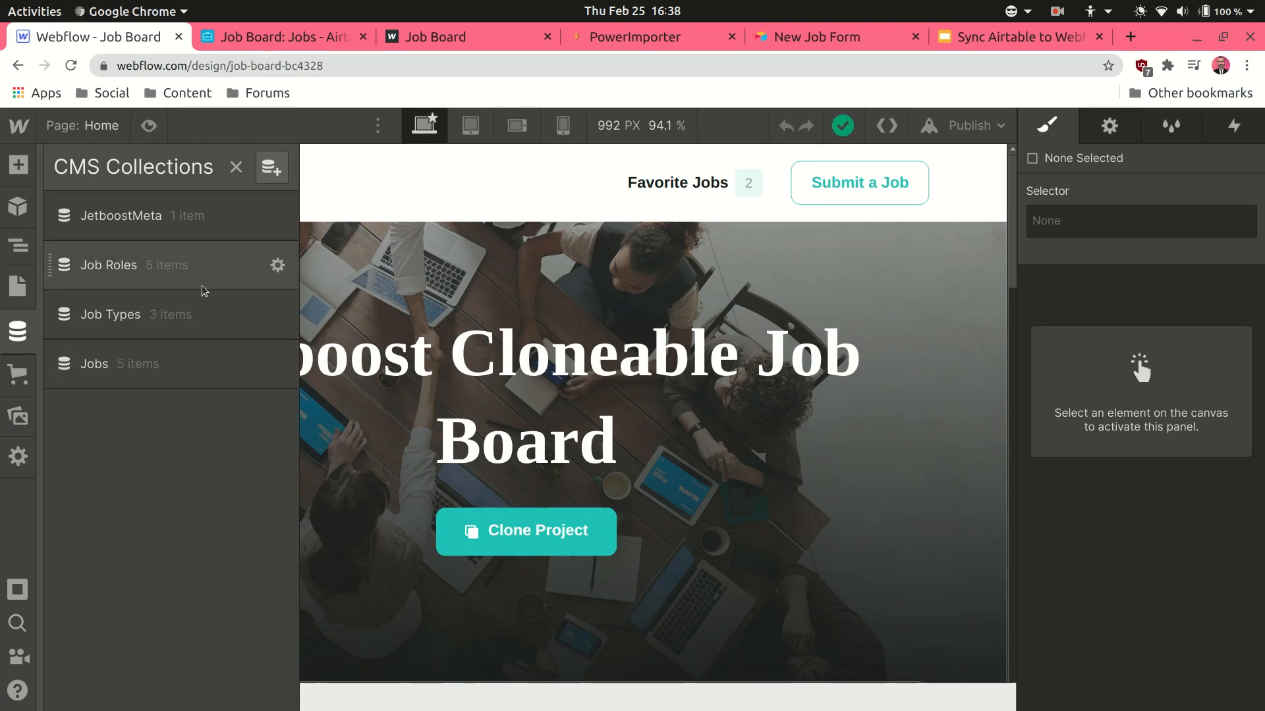
pyautogui.click(180, 362)
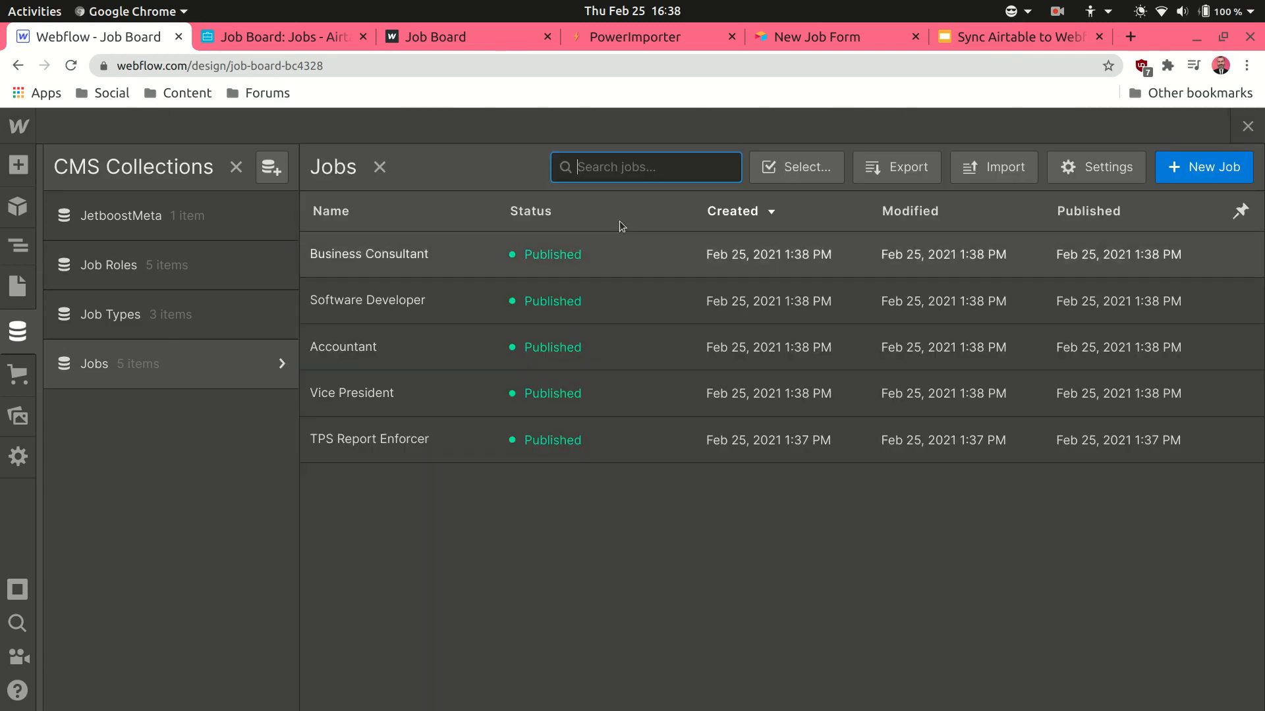
pyautogui.click(651, 254)
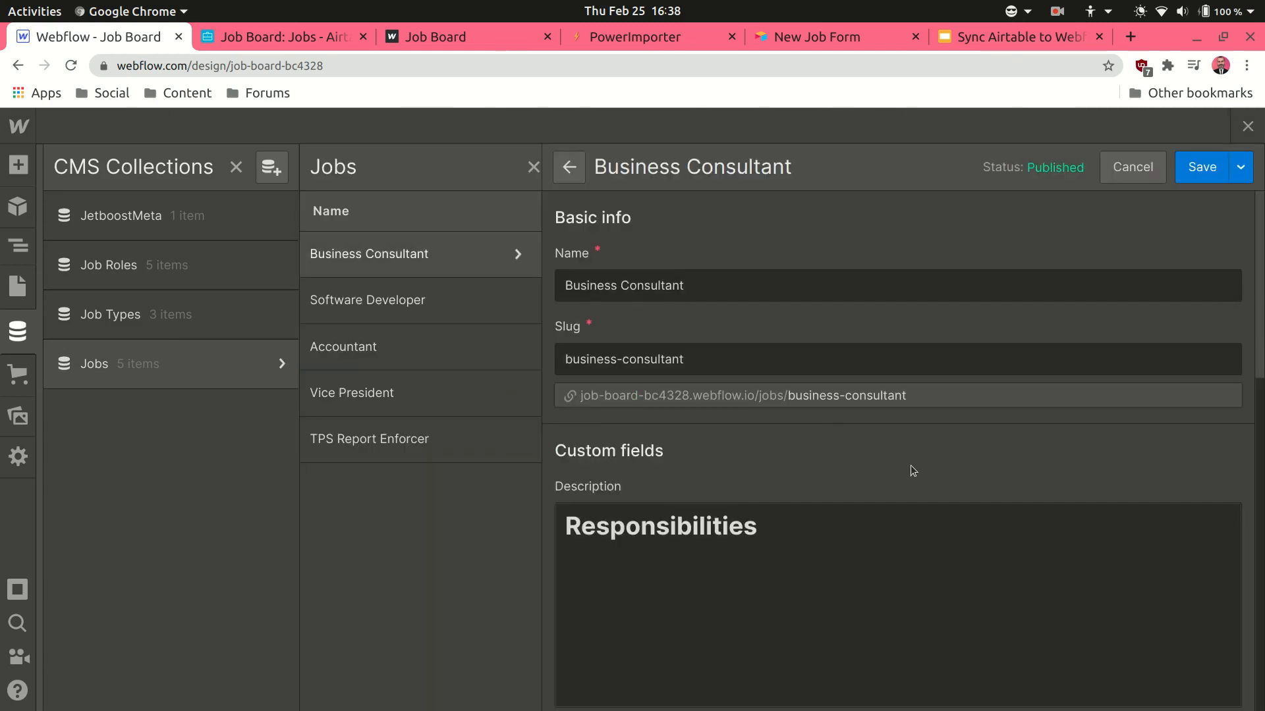
pyautogui.scroll(-2, 911, 465)
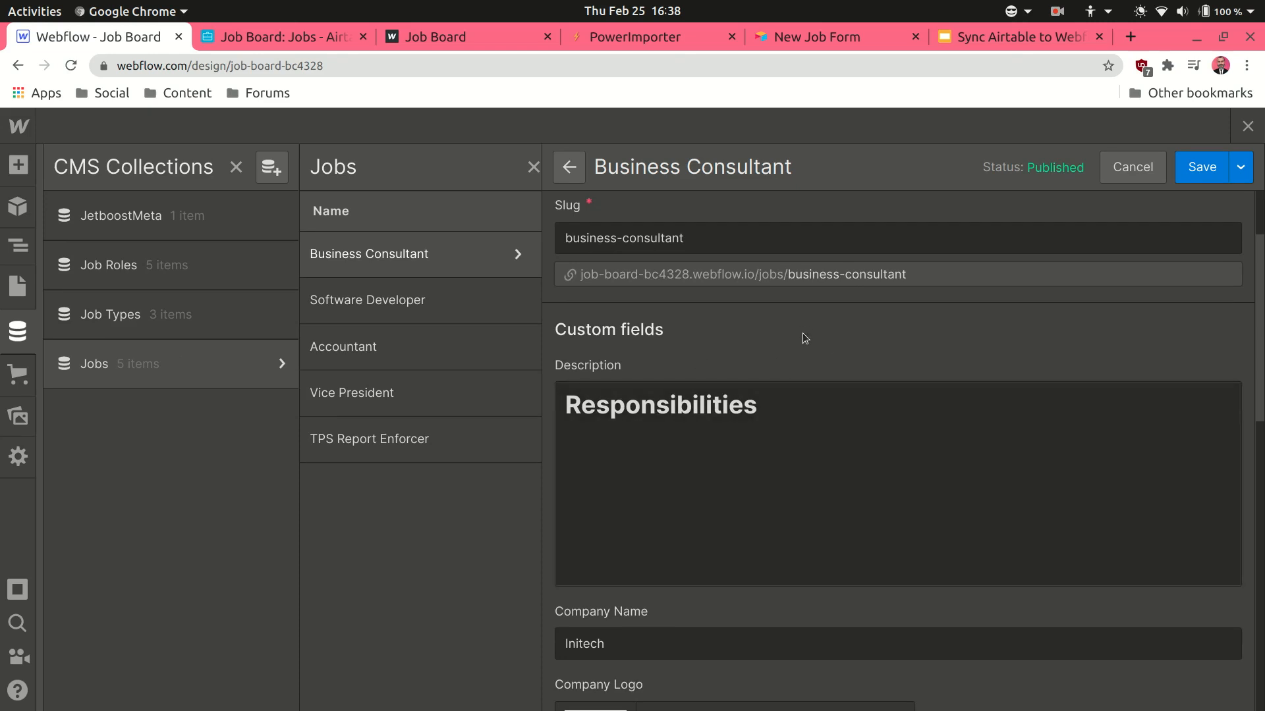
pyautogui.scroll(2, 803, 327)
pyautogui.scroll(-4, 804, 430)
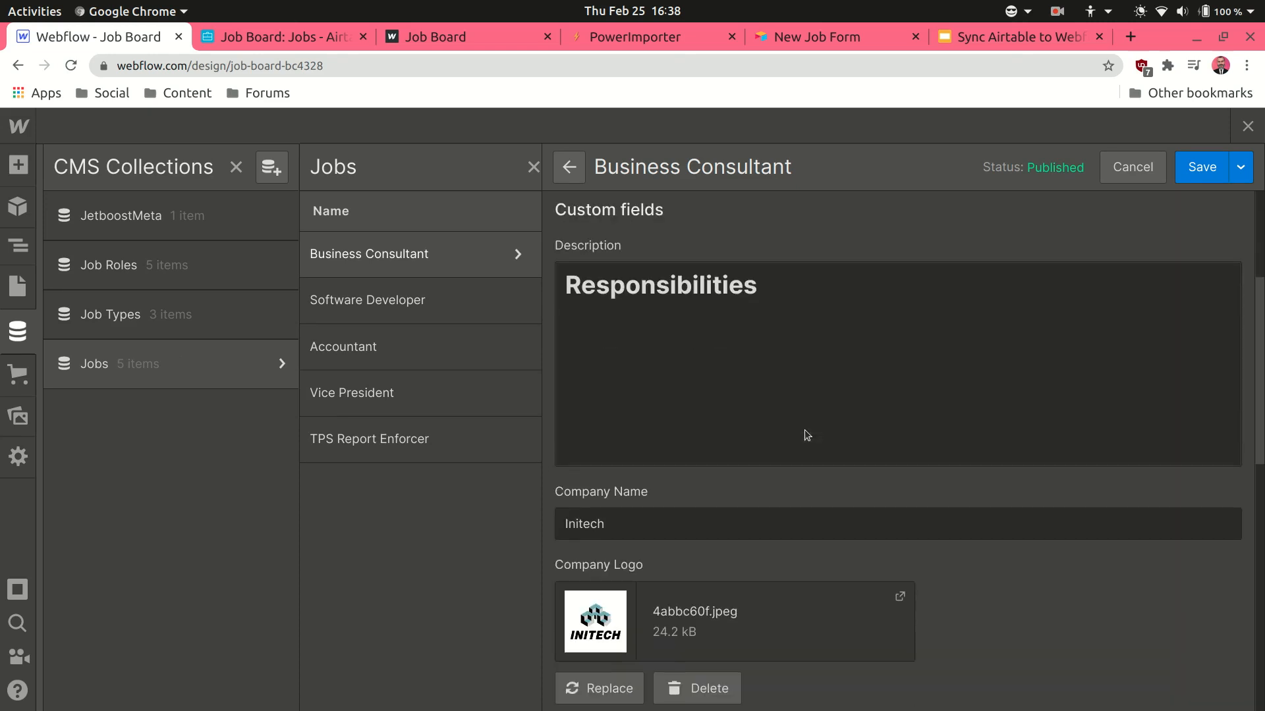
pyautogui.scroll(-4, 805, 361)
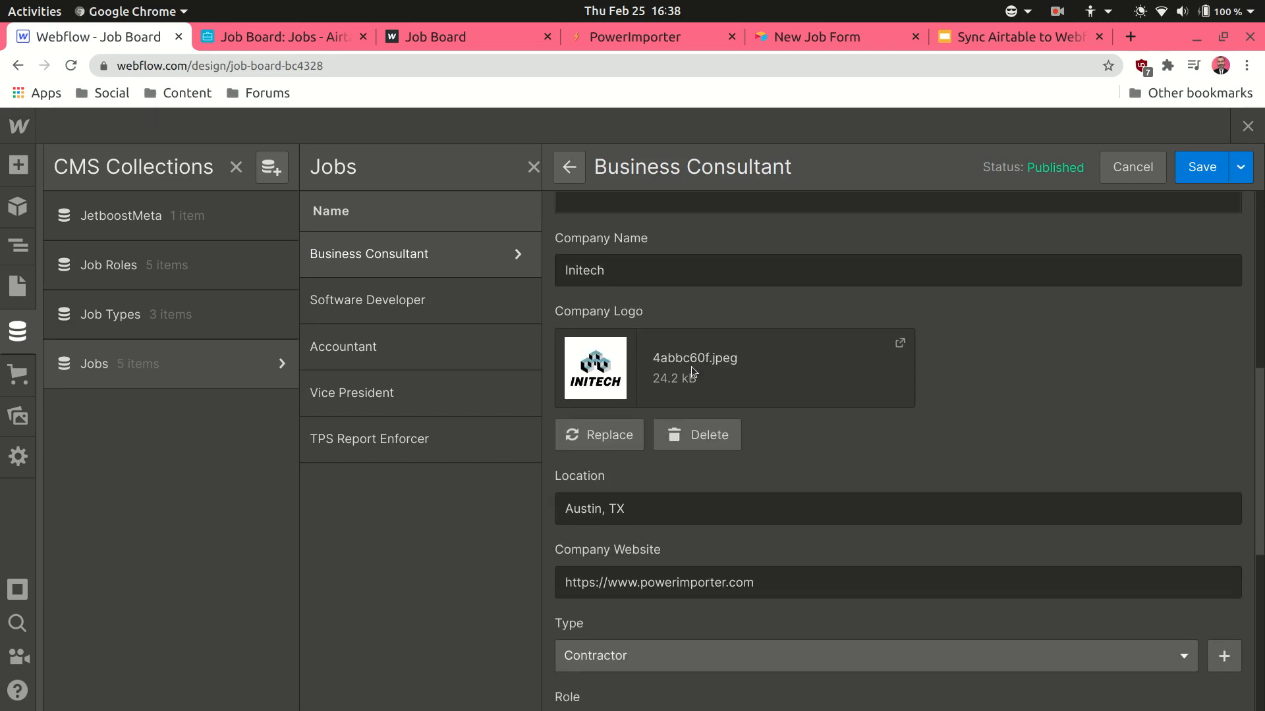
pyautogui.scroll(-4, 772, 386)
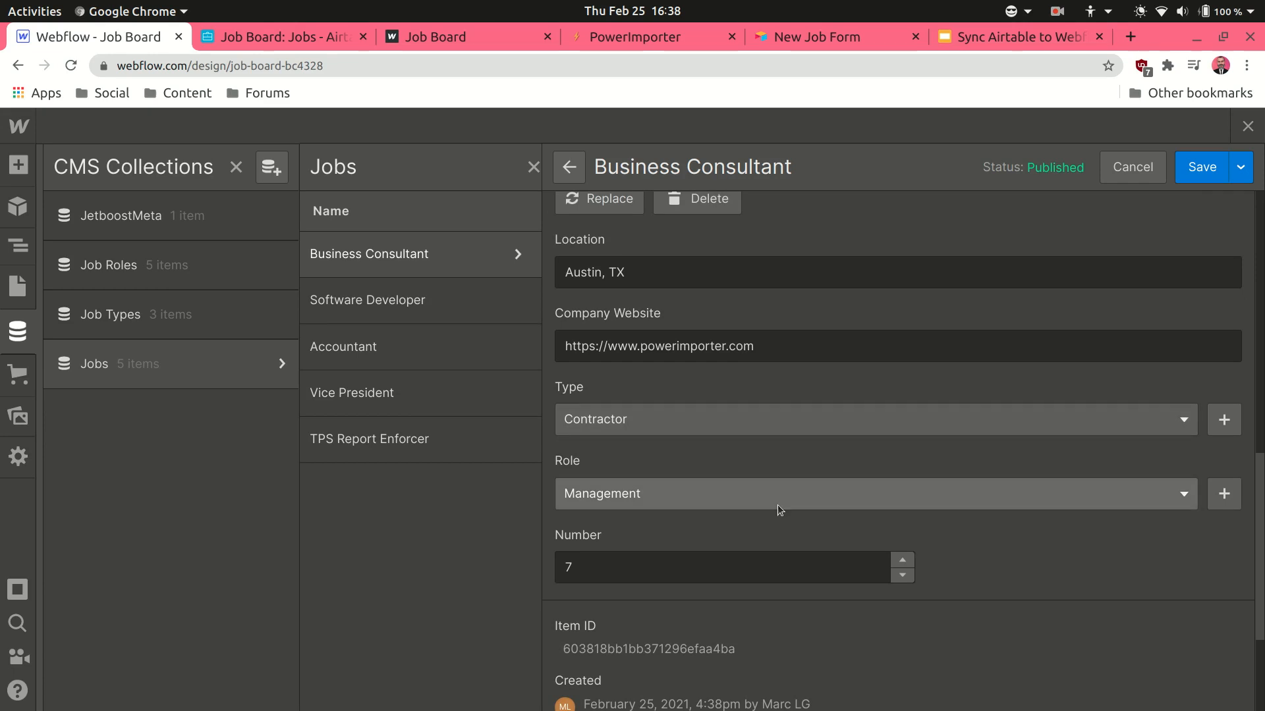
# Step: Switch to the published Job Board site and look through the synced job listings on its home page
pyautogui.click(495, 38)
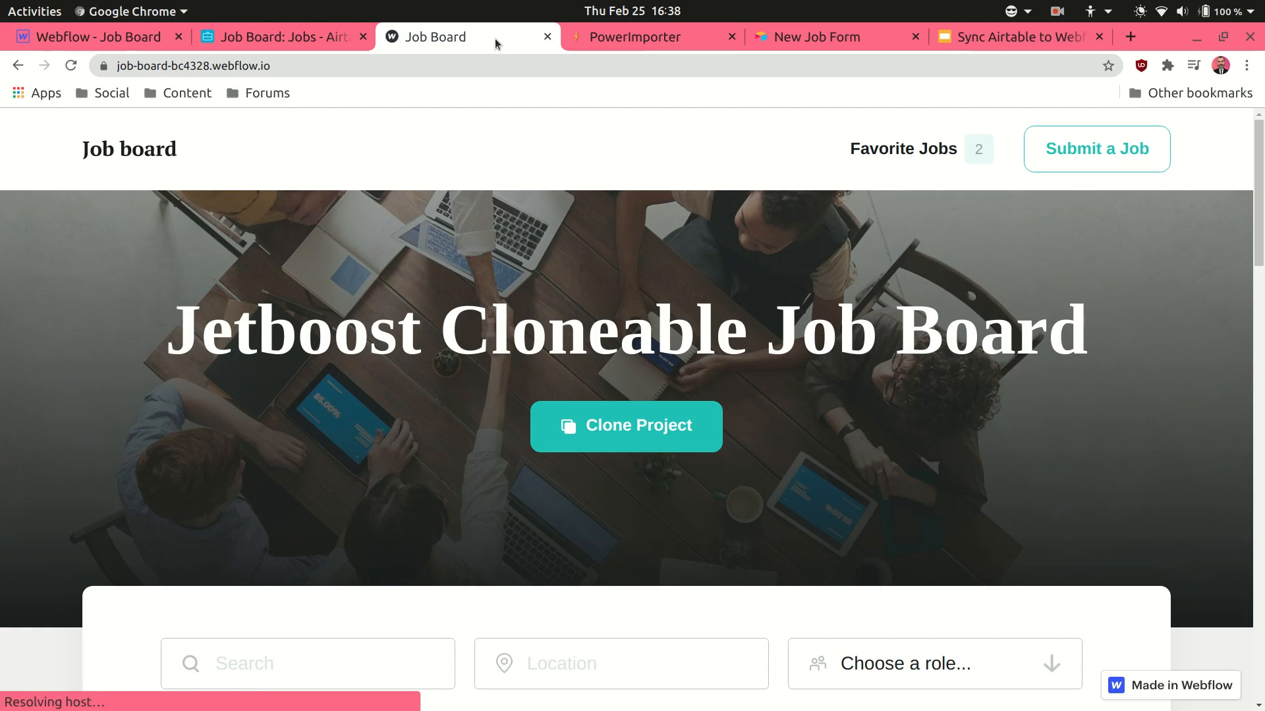
pyautogui.scroll(-5, 2, 419)
pyautogui.scroll(-3, 1, 419)
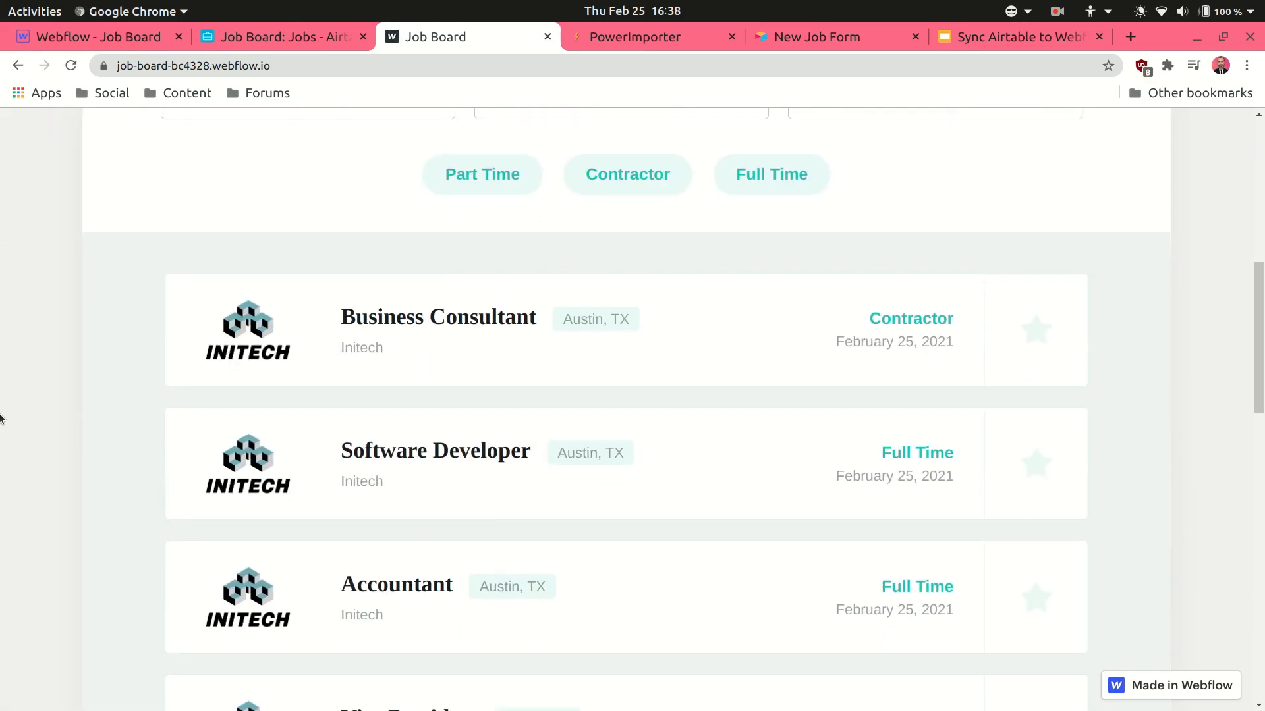
pyautogui.scroll(-2, 67, 464)
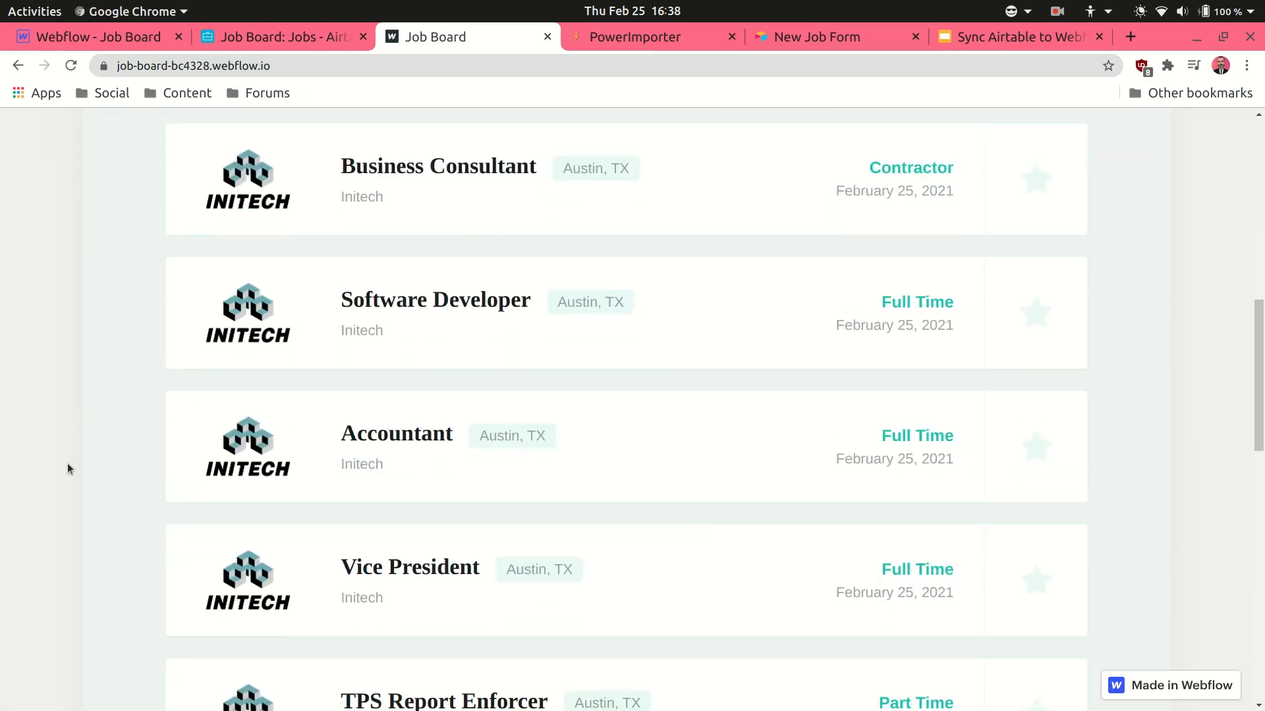
# Step: Open the Business Consultant job page on the live site and compare it with its record in Airtable's Curated Jobs view
pyautogui.click(716, 169)
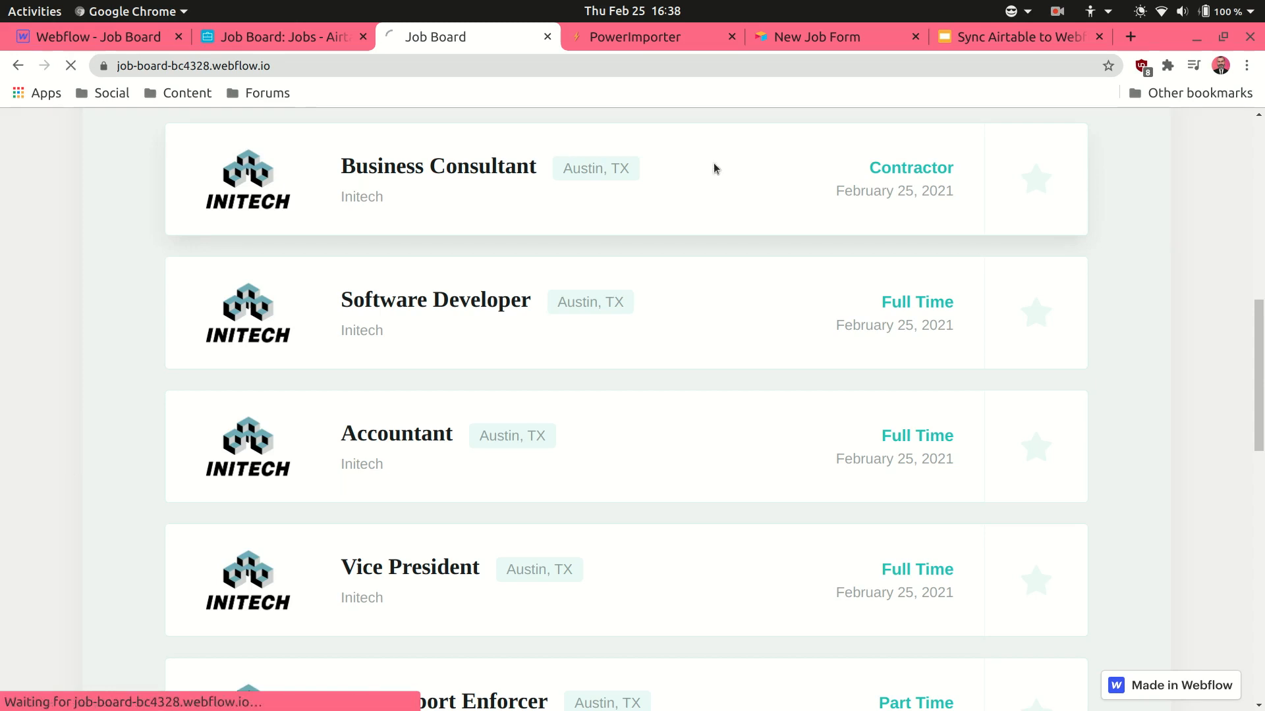
pyautogui.scroll(-3, 525, 475)
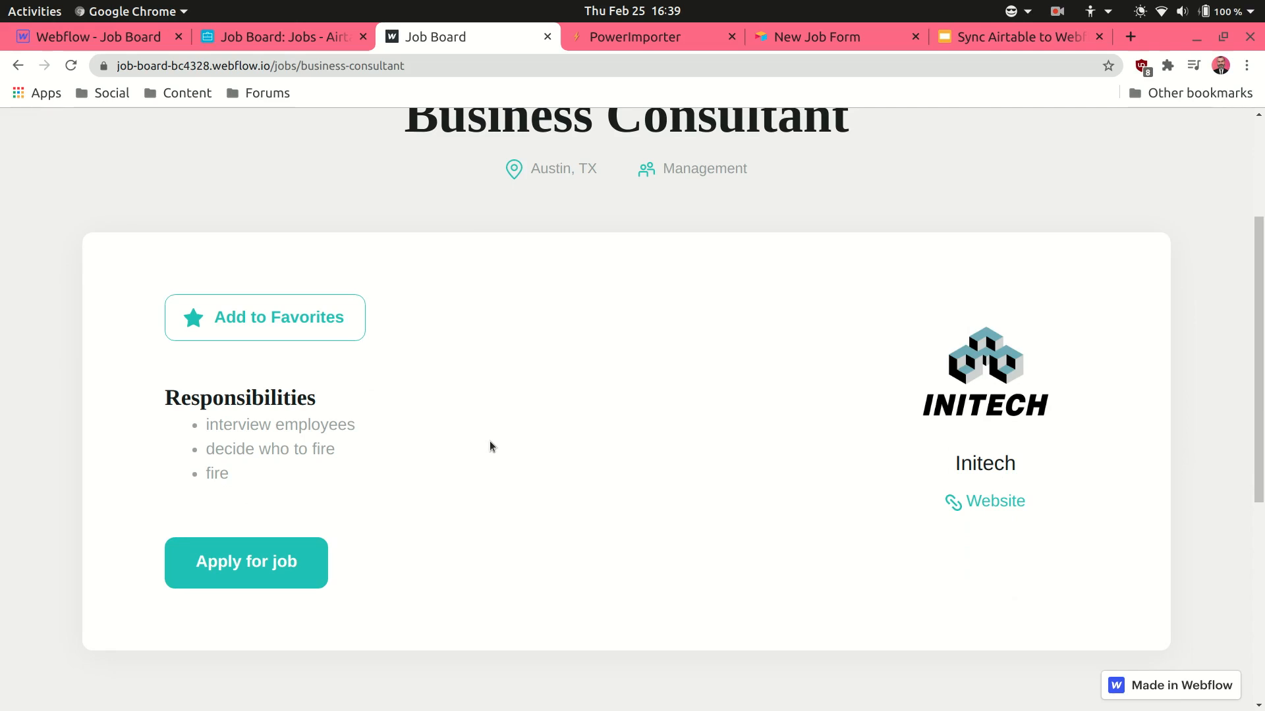
pyautogui.hotkey('ctrl', 'shift', 'Tab')
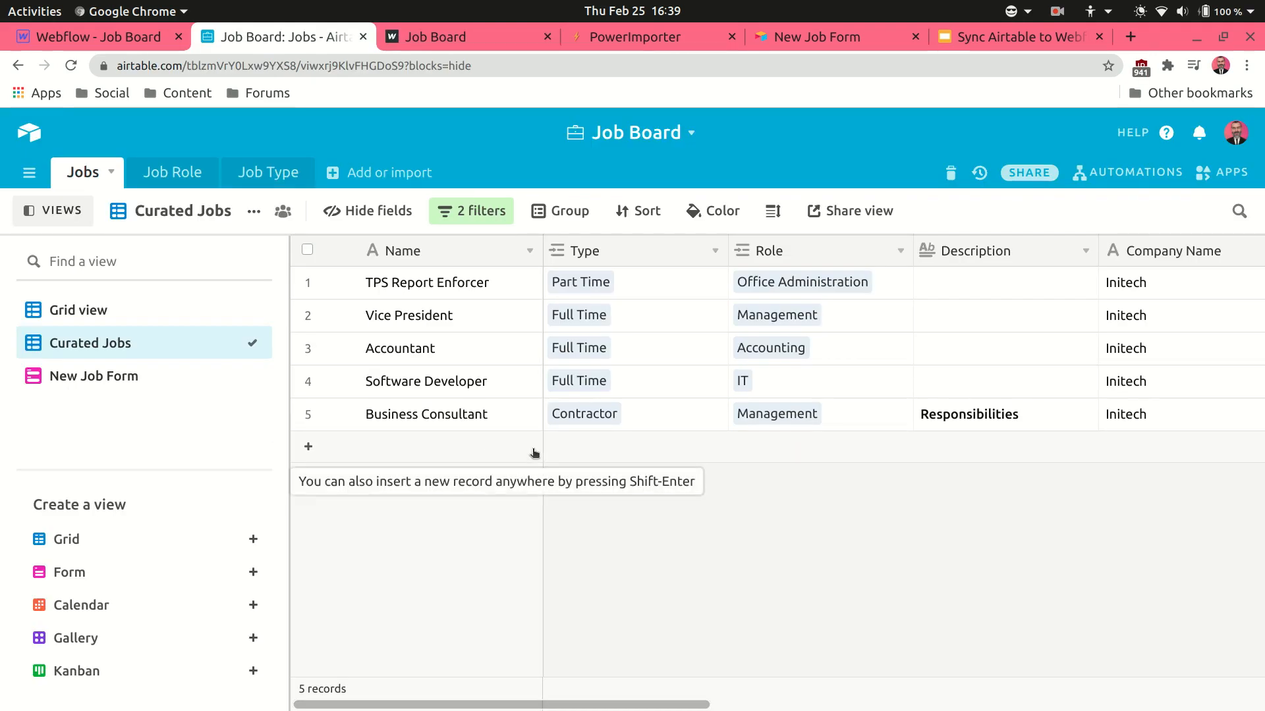
pyautogui.hotkey('ctrl', 'Tab')
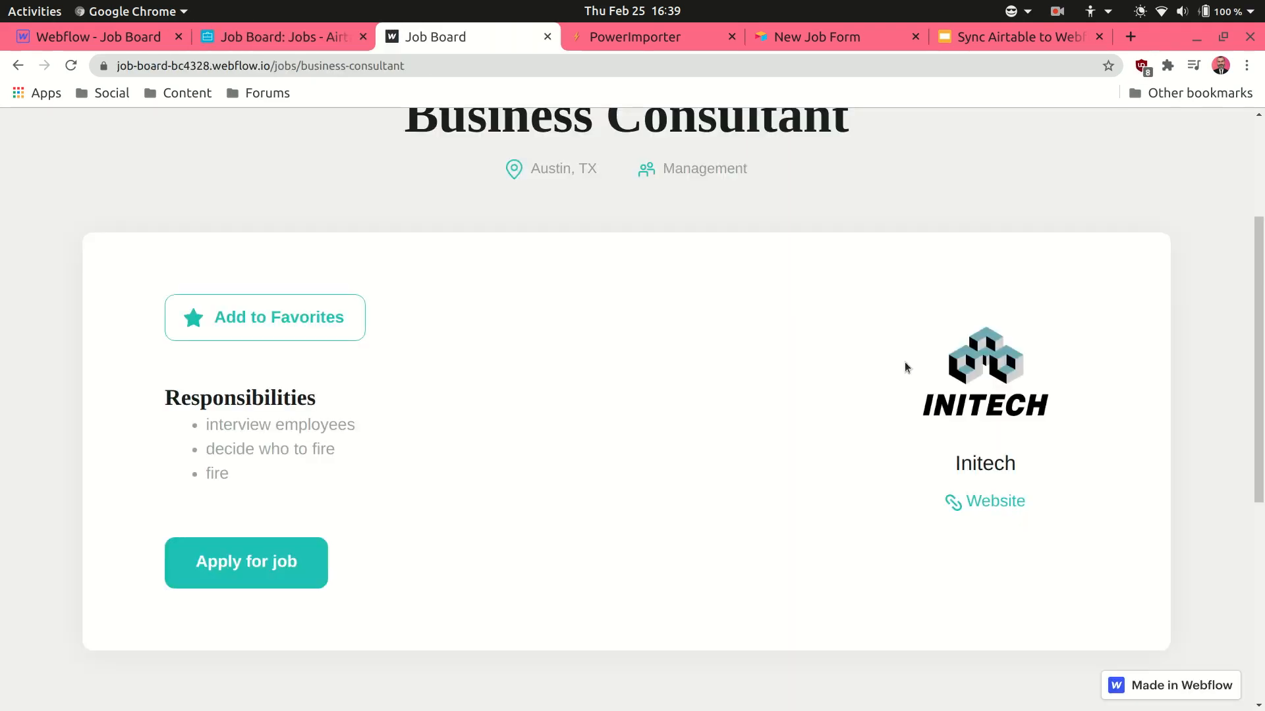
# Step: Locate the job page's Submit a Job link and look through the fields of the Airtable New Job Form
pyautogui.scroll(3, 858, 384)
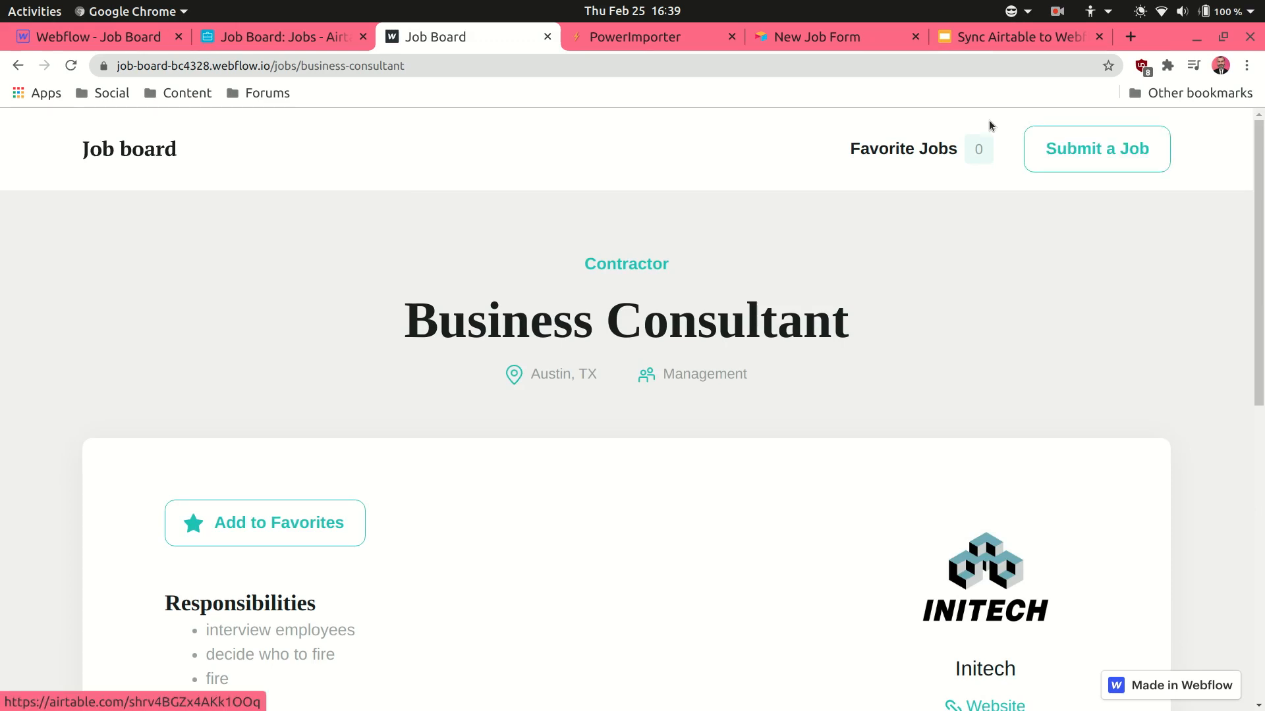
pyautogui.click(852, 45)
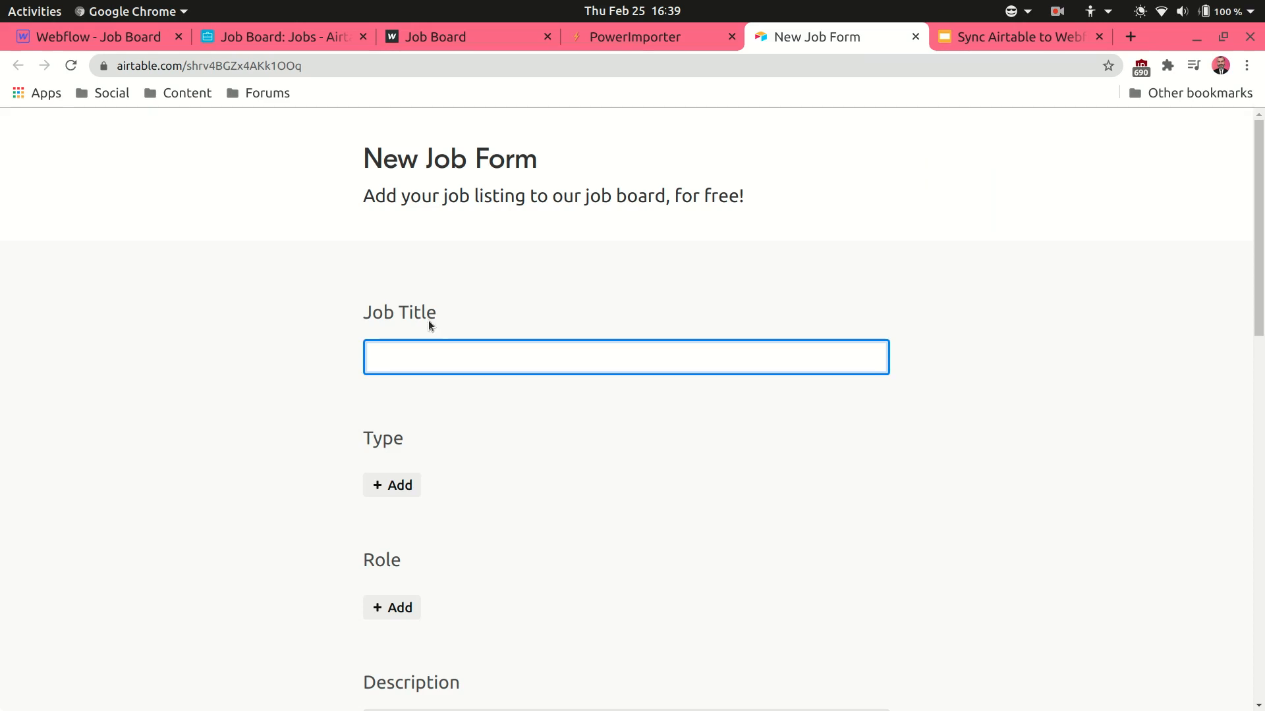
pyautogui.scroll(-15, 600, 488)
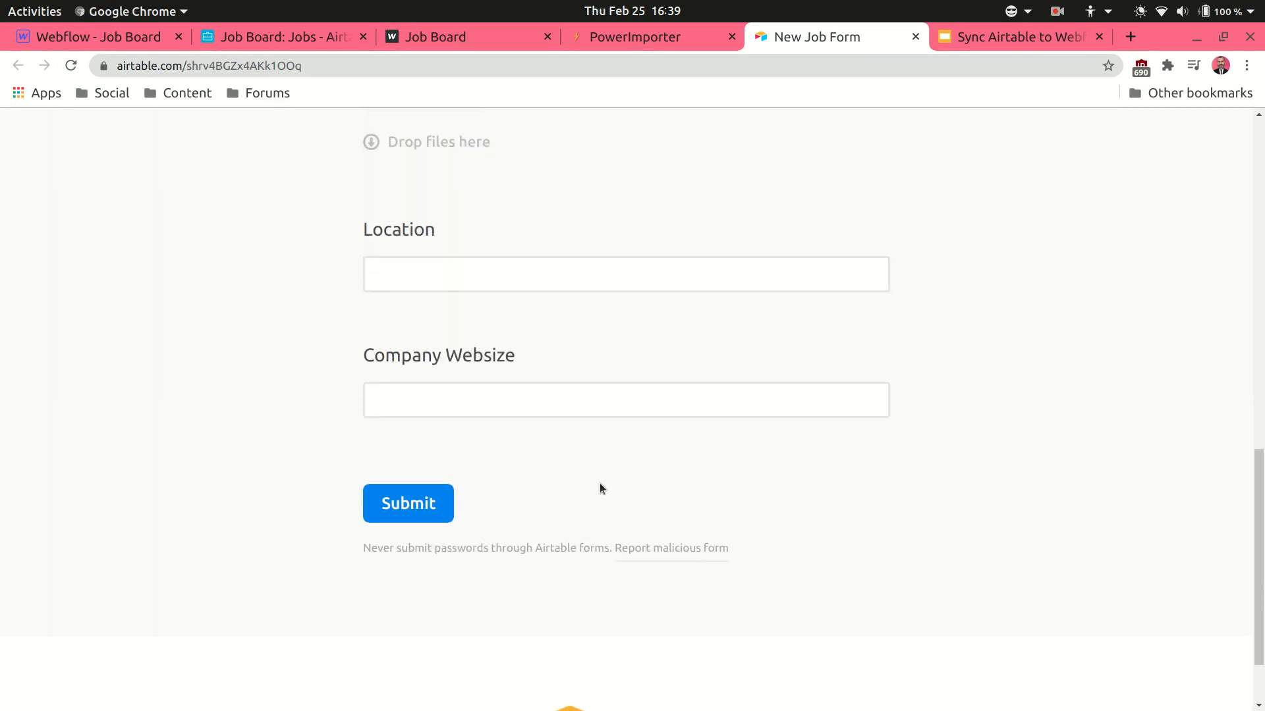
# Step: Mark the Waitress job as Curated in the Airtable Jobs table's Grid view, and check it in the Curated Jobs view
pyautogui.hotkey('ctrl', '2')
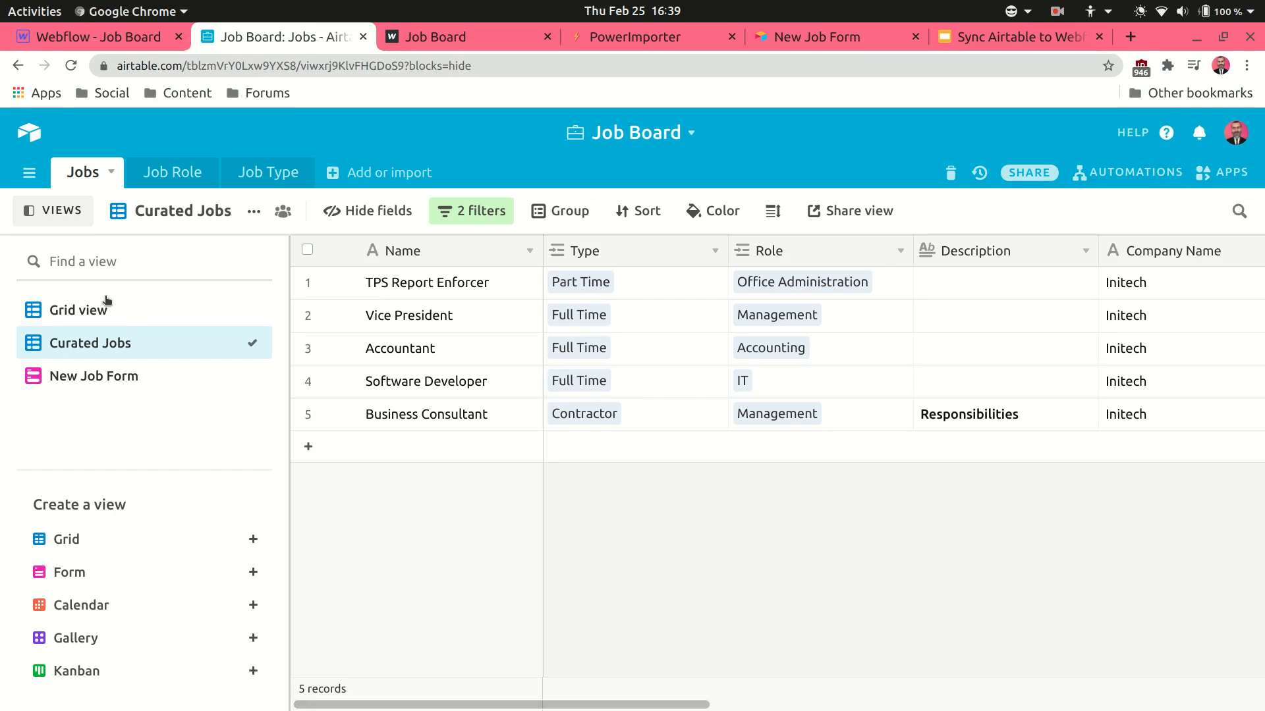
pyautogui.click(80, 310)
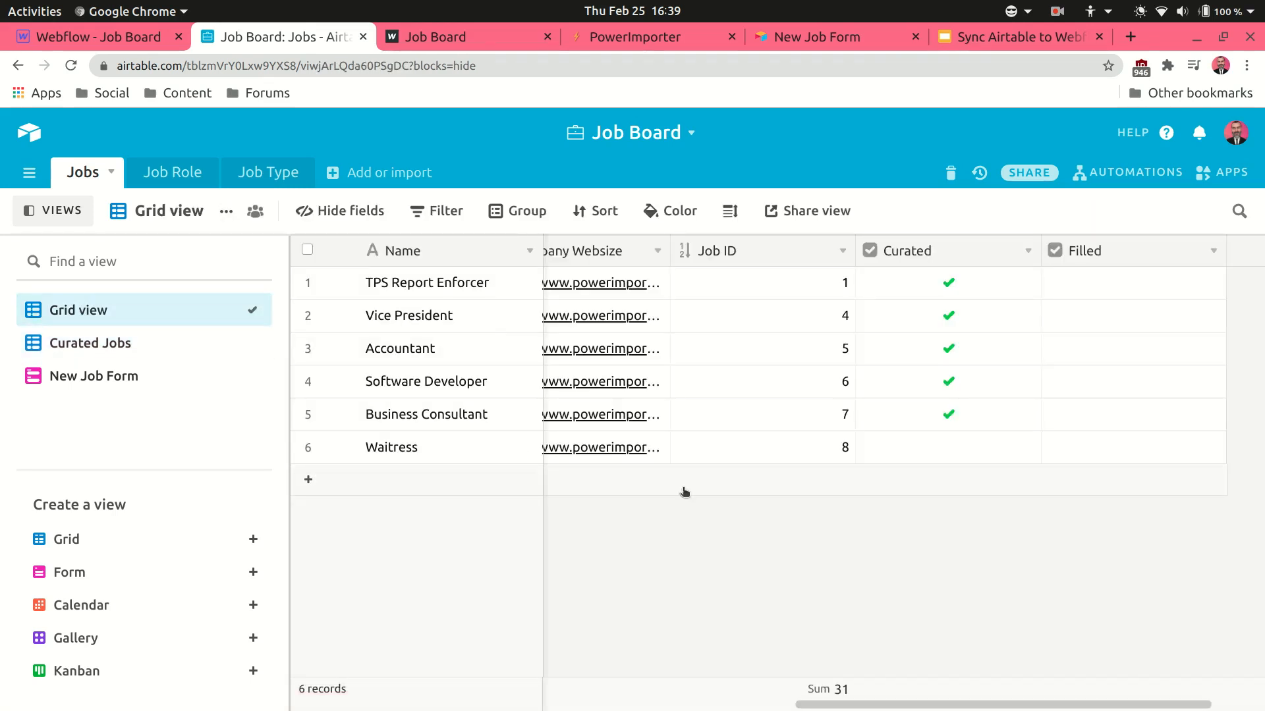
pyautogui.hscroll(-10, 448, 450)
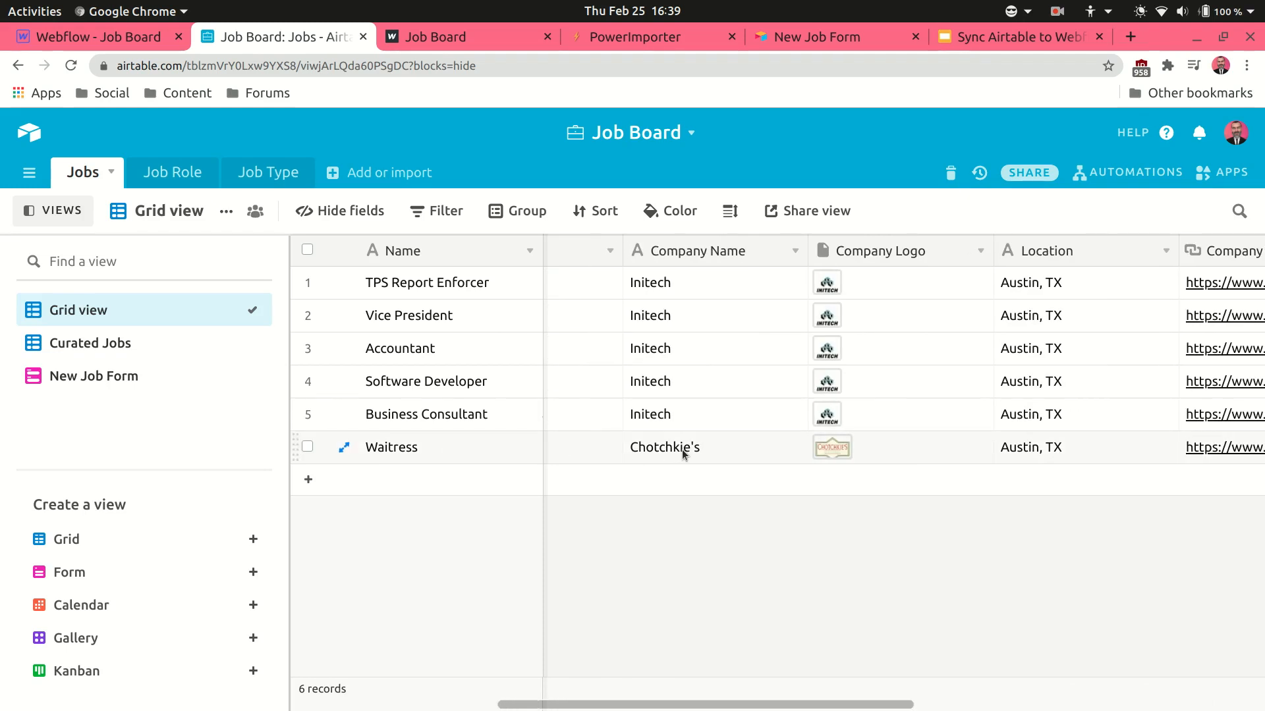
pyautogui.hscroll(10, 683, 454)
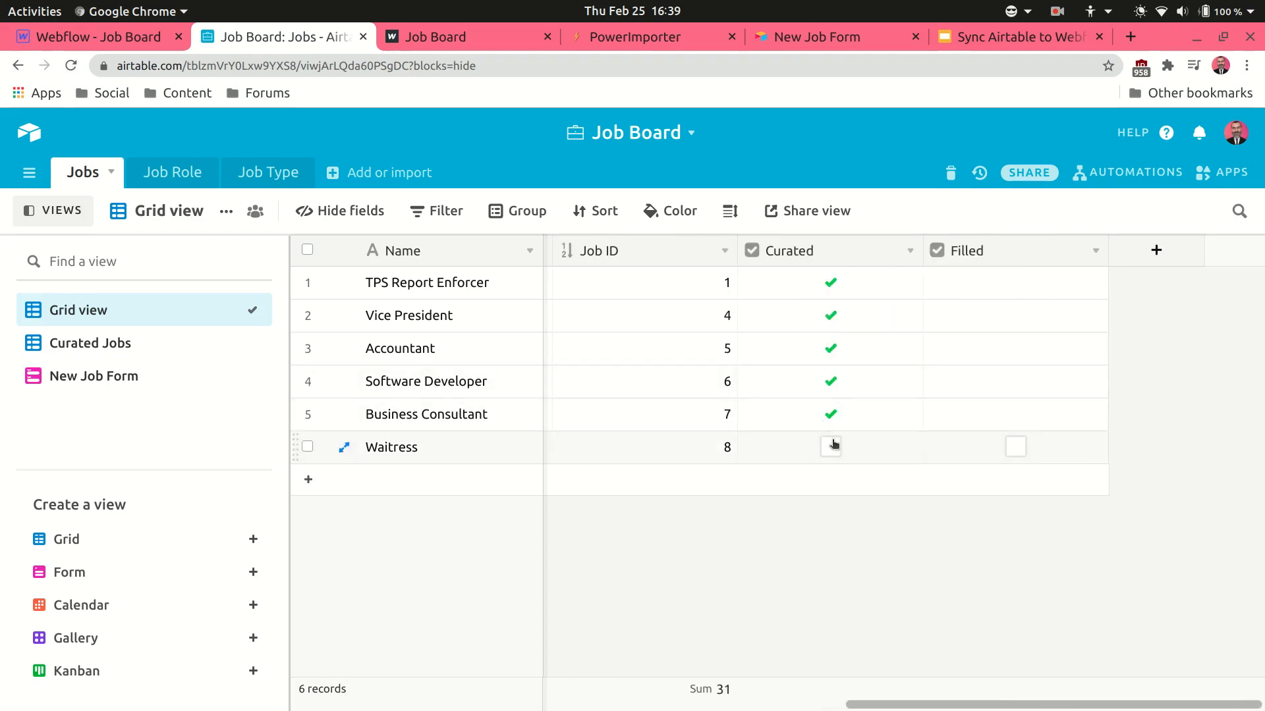
pyautogui.click(832, 448)
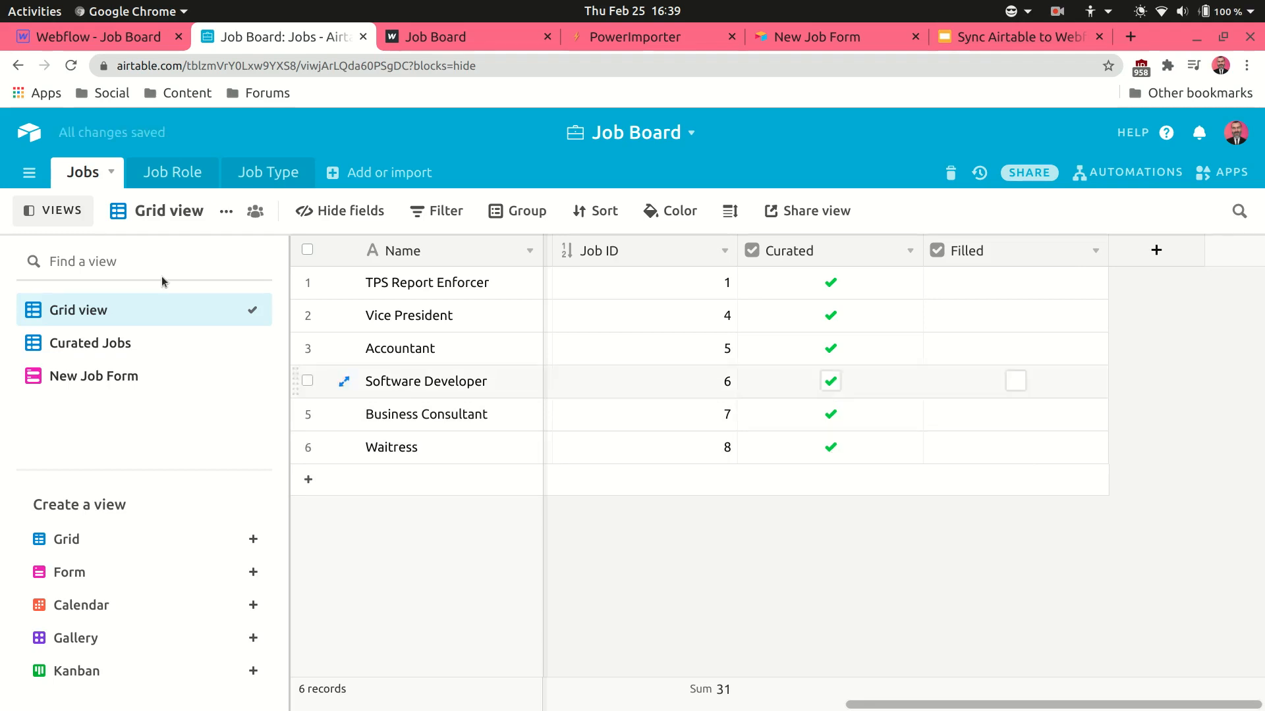
pyautogui.click(106, 343)
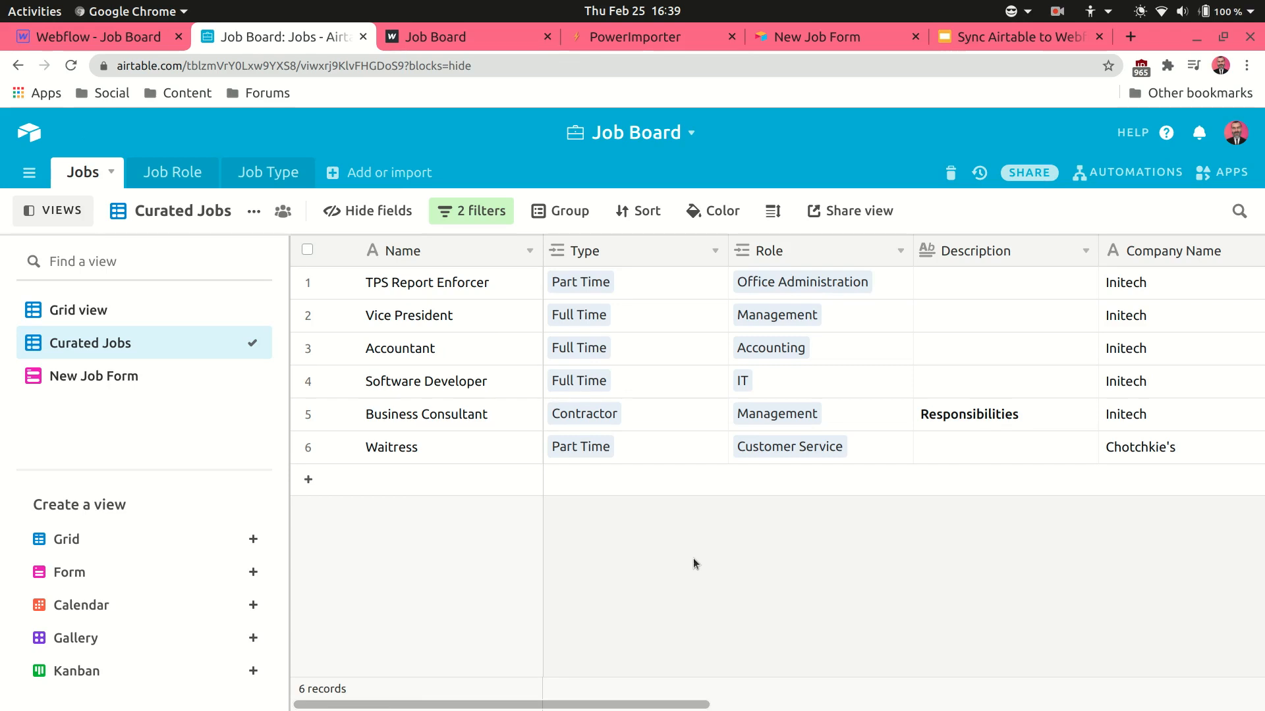
# Step: Run the Job Board workflow's sync again in PowerImporter and check the latest import's summary
pyautogui.hotkey('ctrl', '4')
pyautogui.scroll(4, 76, 257)
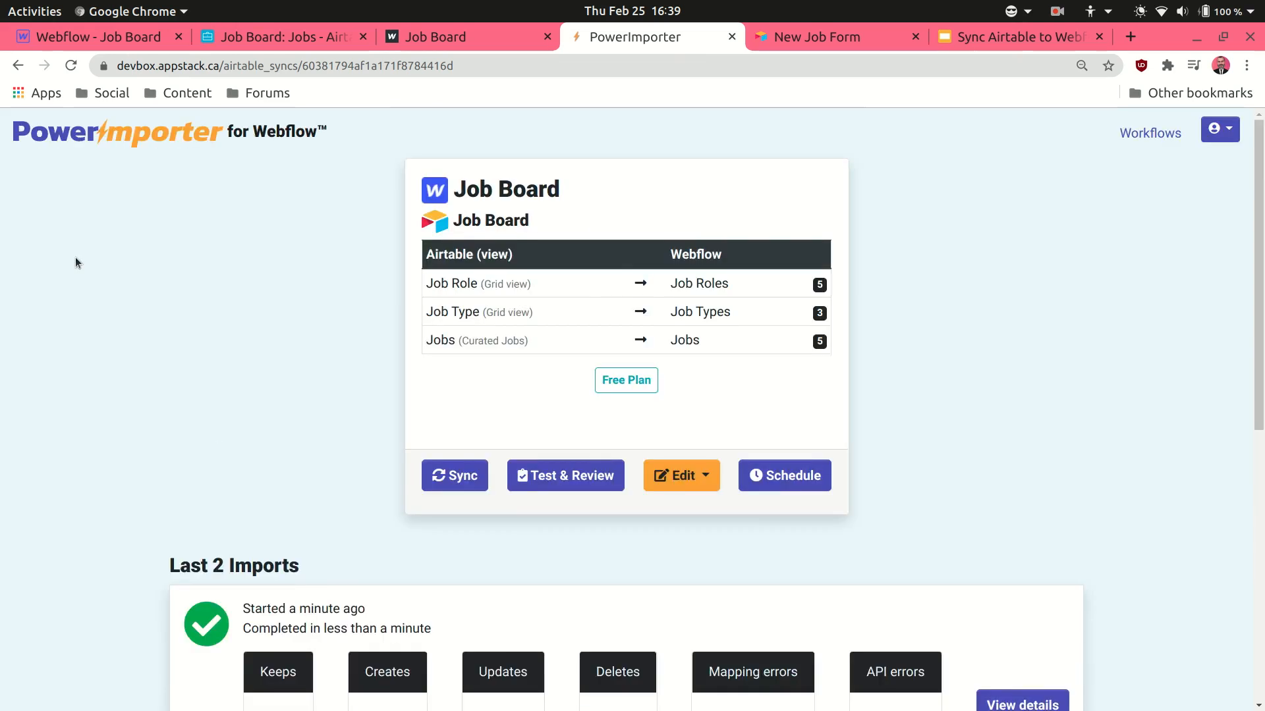
pyautogui.click(466, 477)
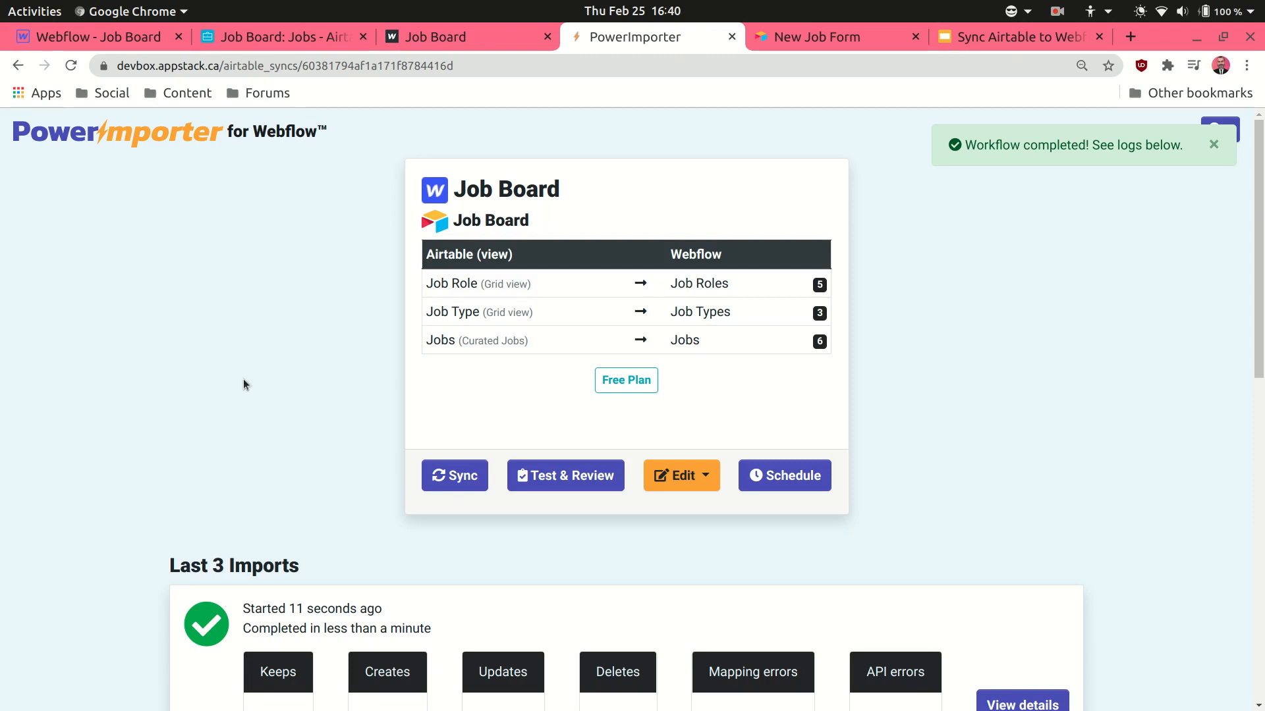
pyautogui.scroll(-3, 92, 424)
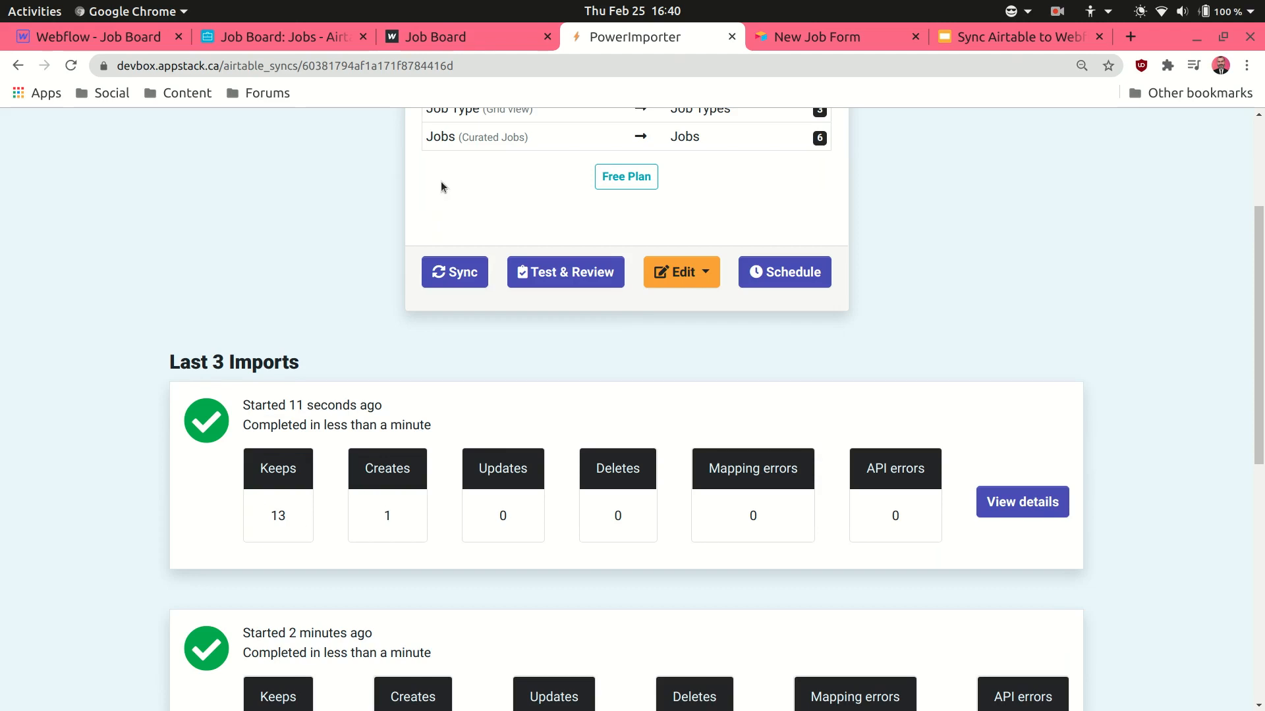
# Step: Reload the published Job Board site, return to its home page and check the listings for the Waitress job
pyautogui.click(501, 35)
pyautogui.hotkey('ctrl', 'r')
pyautogui.click(156, 150)
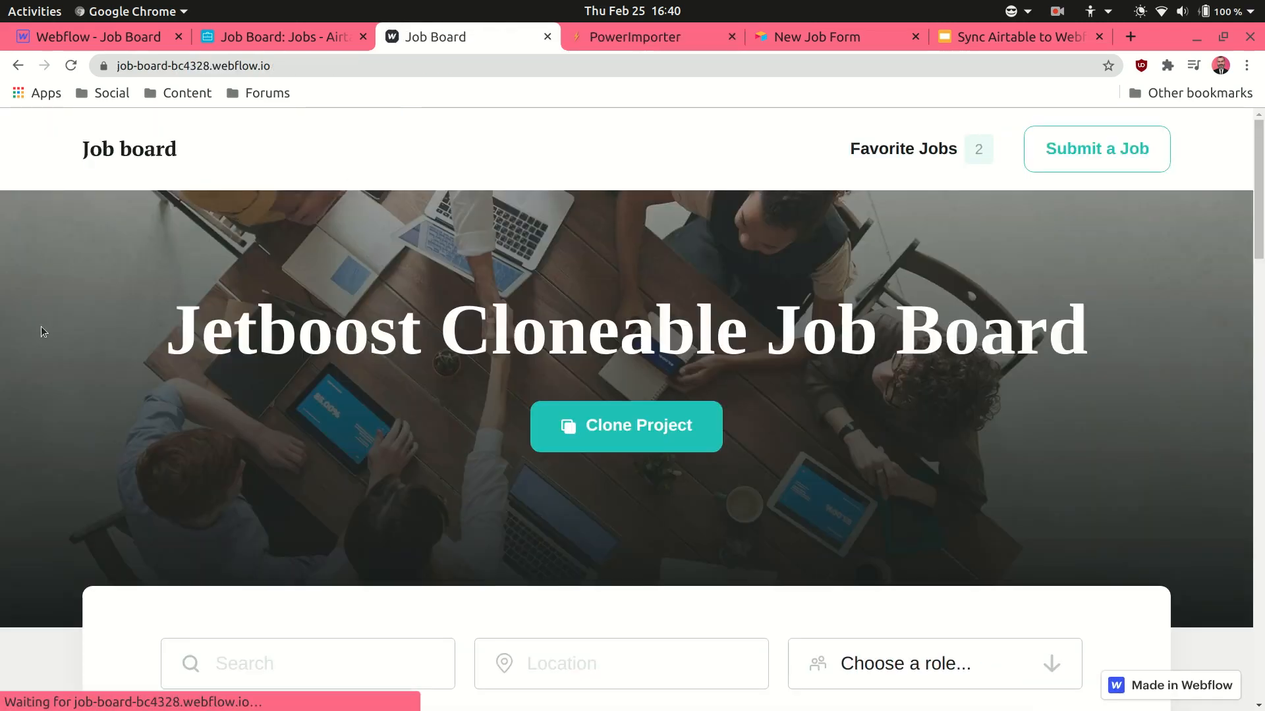
pyautogui.scroll(-8, 53, 365)
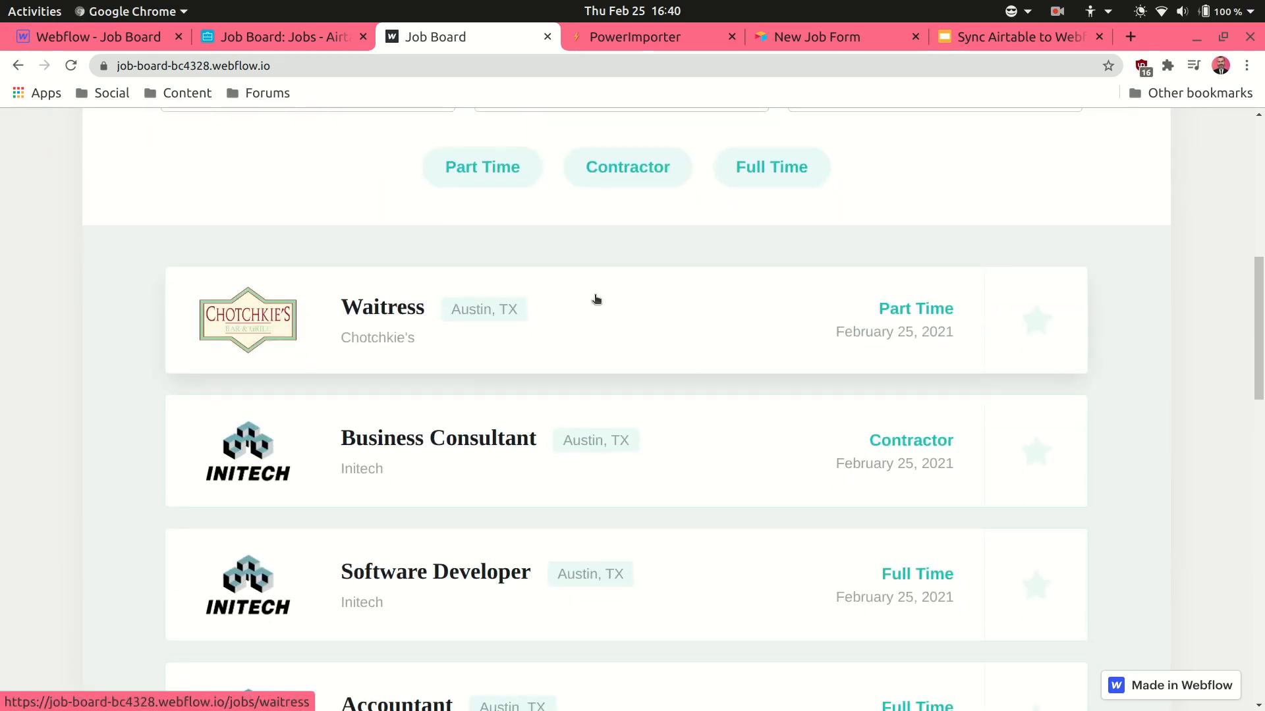
pyautogui.scroll(5, 73, 268)
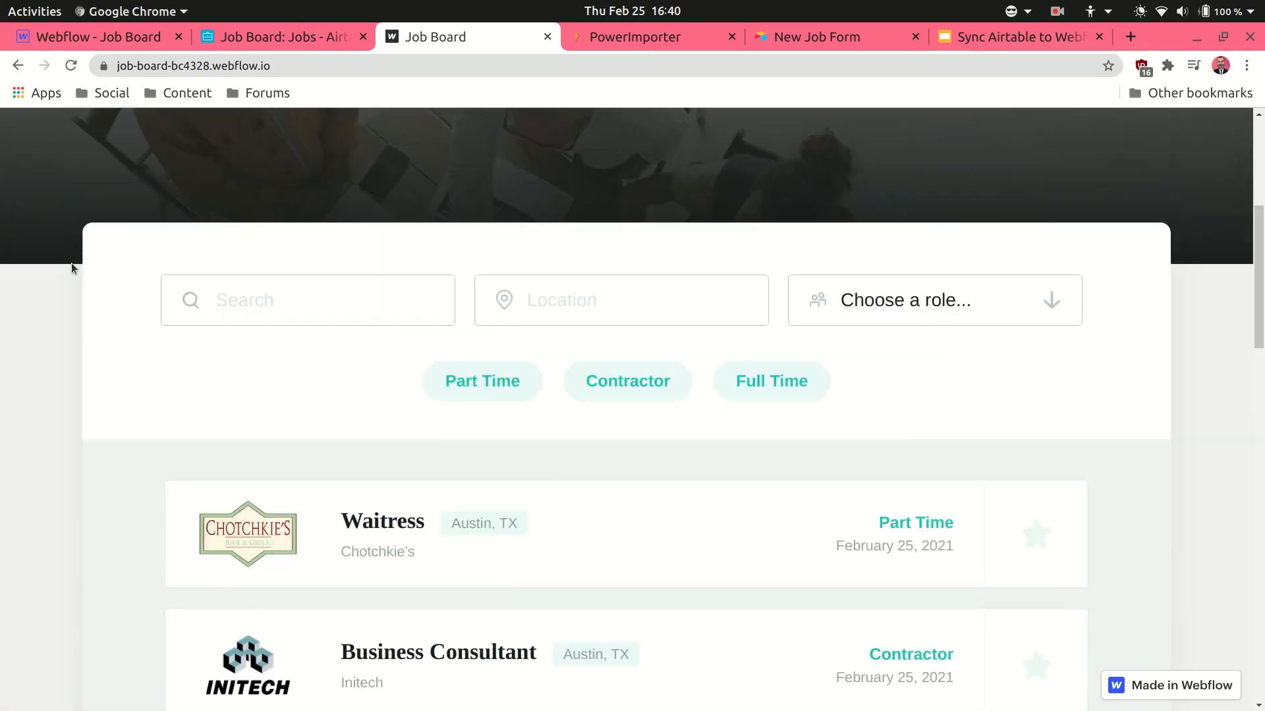
# Step: Review Airtable's Curated Jobs view alongside the Job Board workflow's table mappings and import history in PowerImporter
pyautogui.hotkey('ctrl', 'shift', 'Tab')
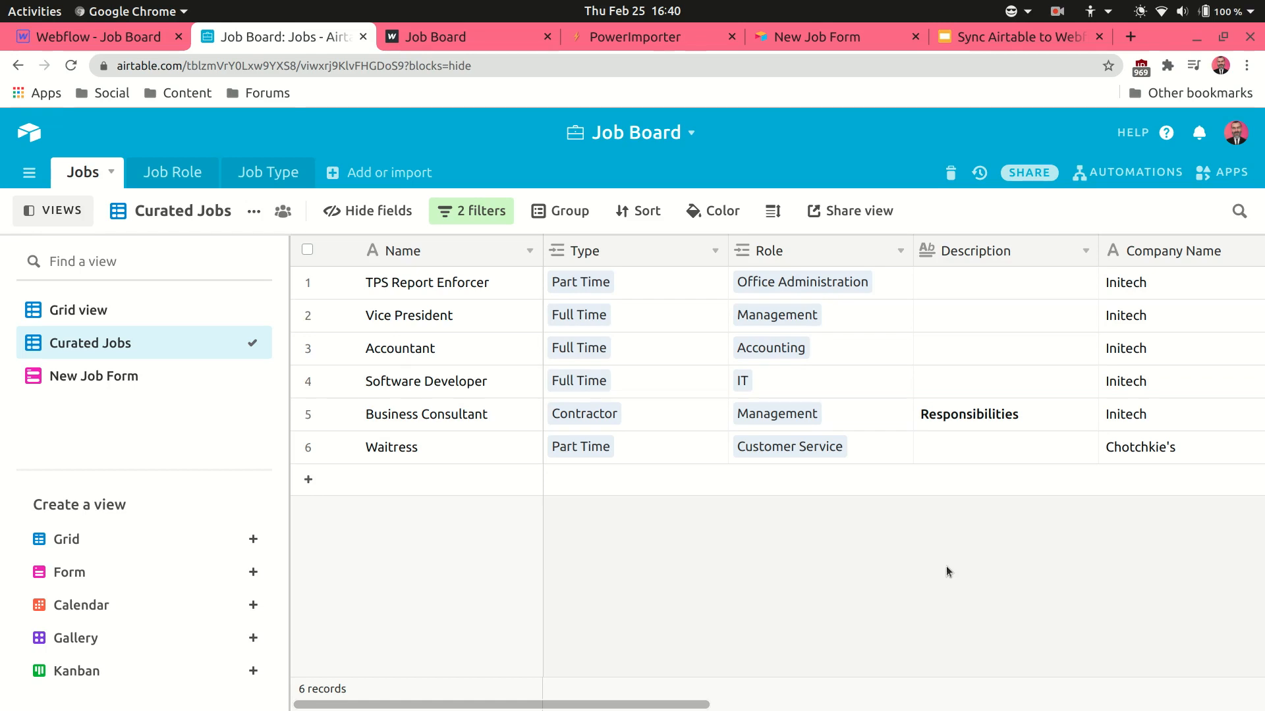
pyautogui.hotkey('ctrl', 'Tab')
pyautogui.hotkey('ctrl', 'Tab')
pyautogui.scroll(3, 201, 364)
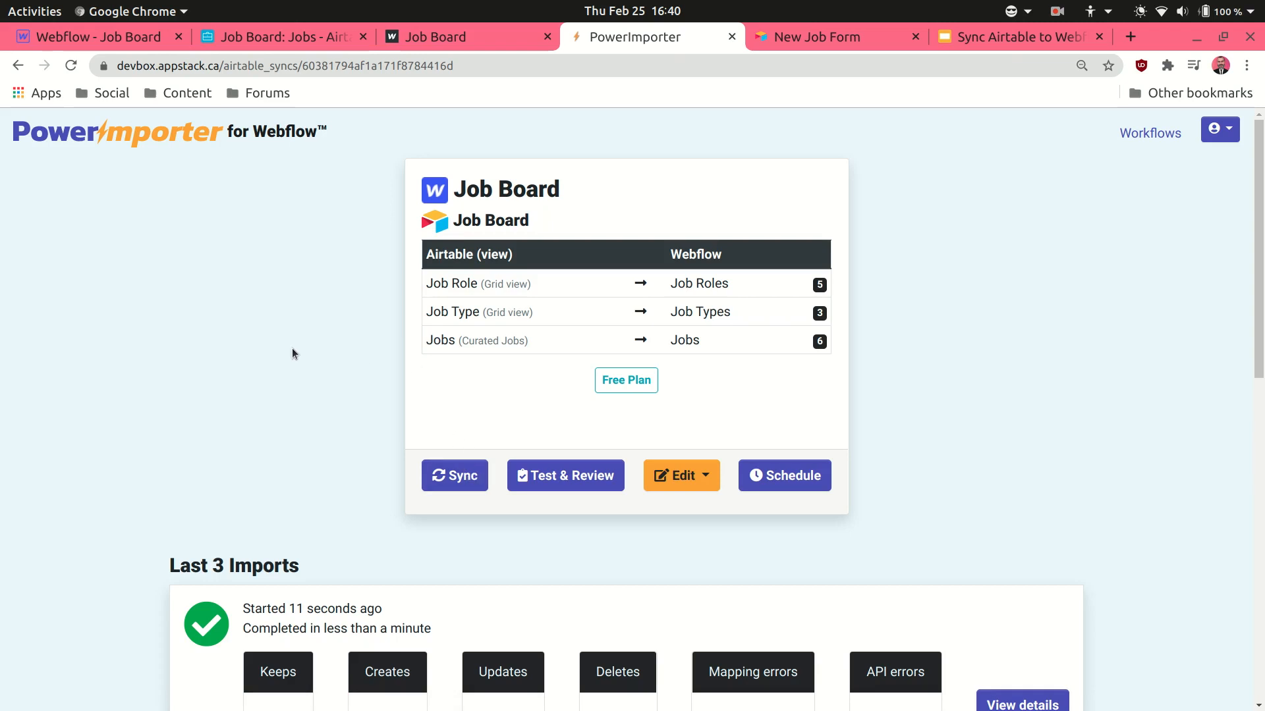
pyautogui.click(276, 34)
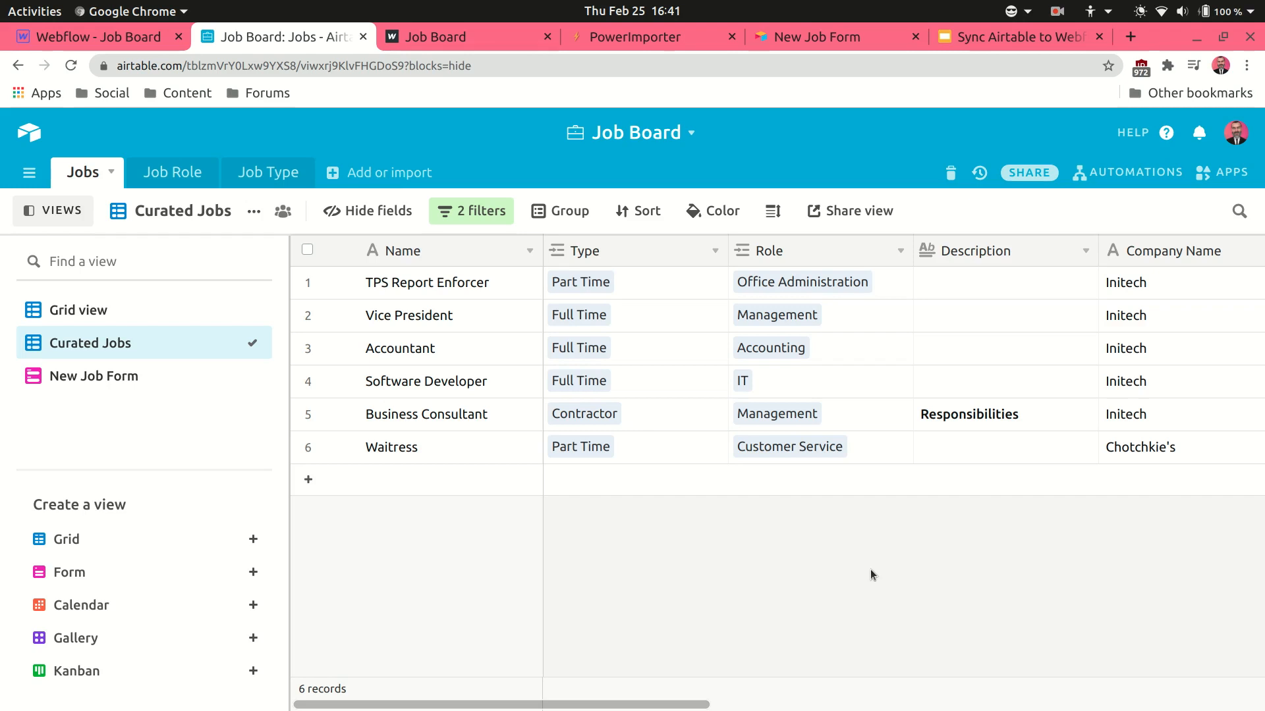
pyautogui.hotkey('ctrl', '4')
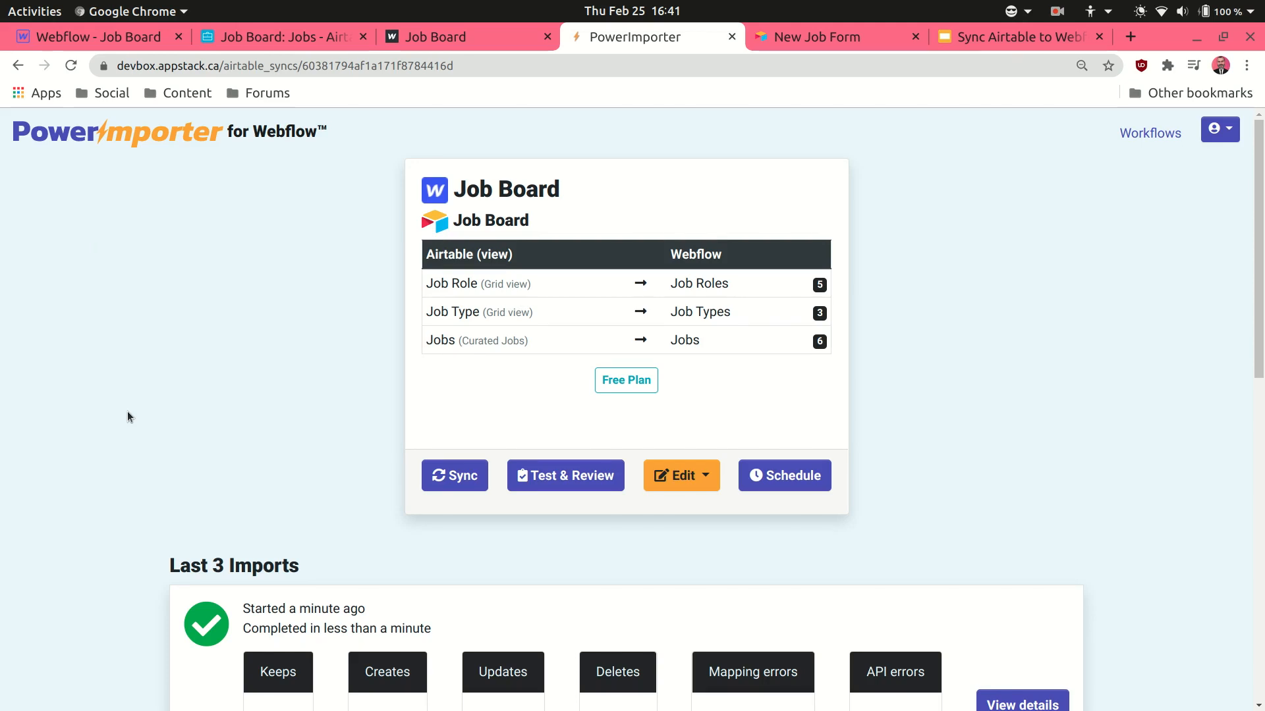
pyautogui.scroll(-10, 128, 417)
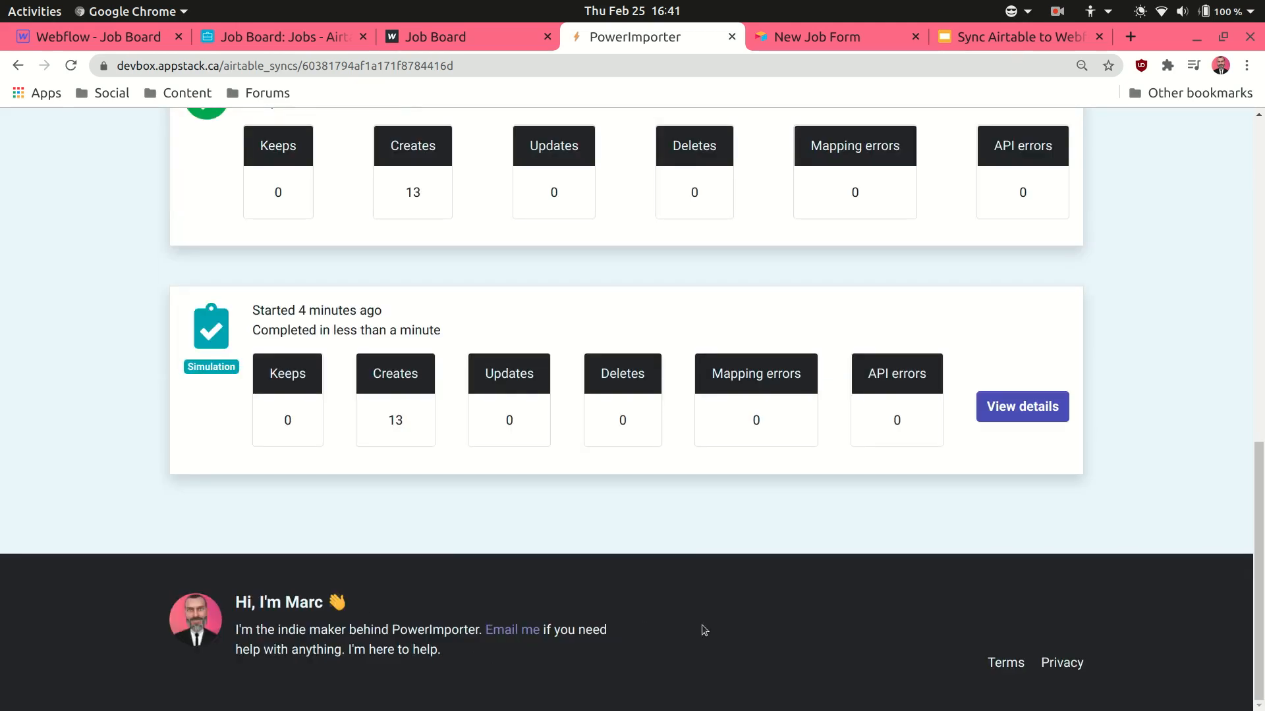